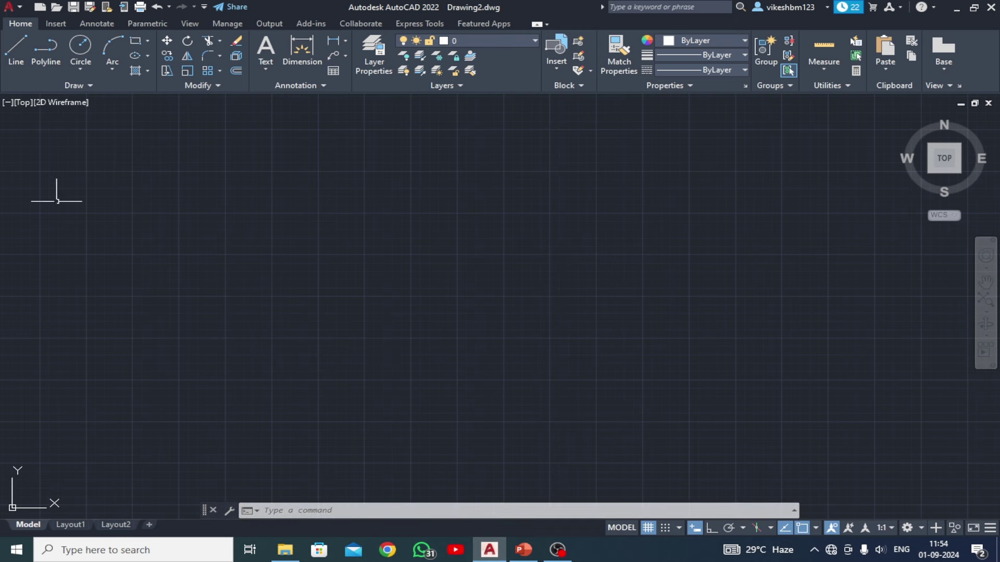
Switch to the Front view and start an Ortho line outline with a 40-unit vertical segment
click(21, 106)
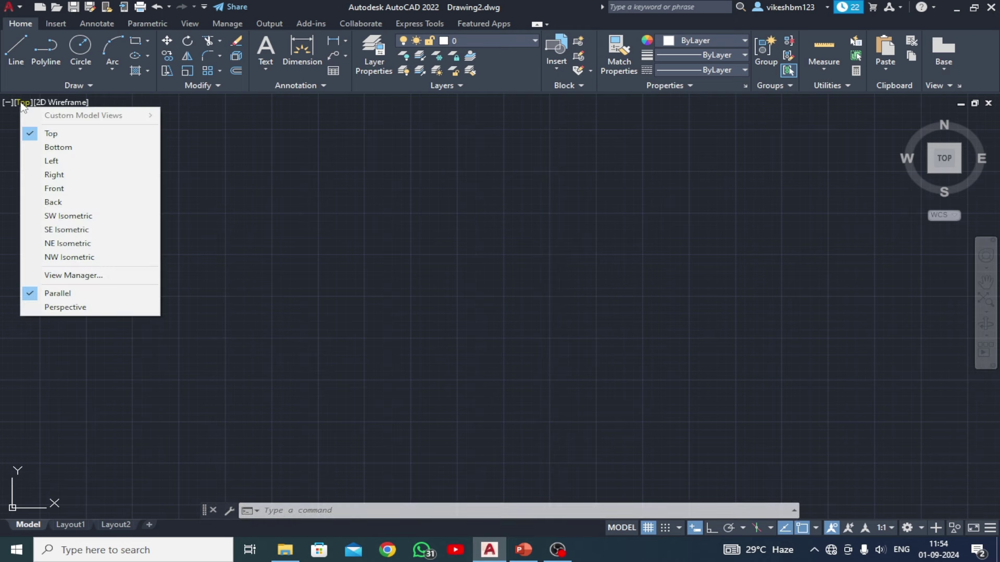
click(75, 188)
click(16, 51)
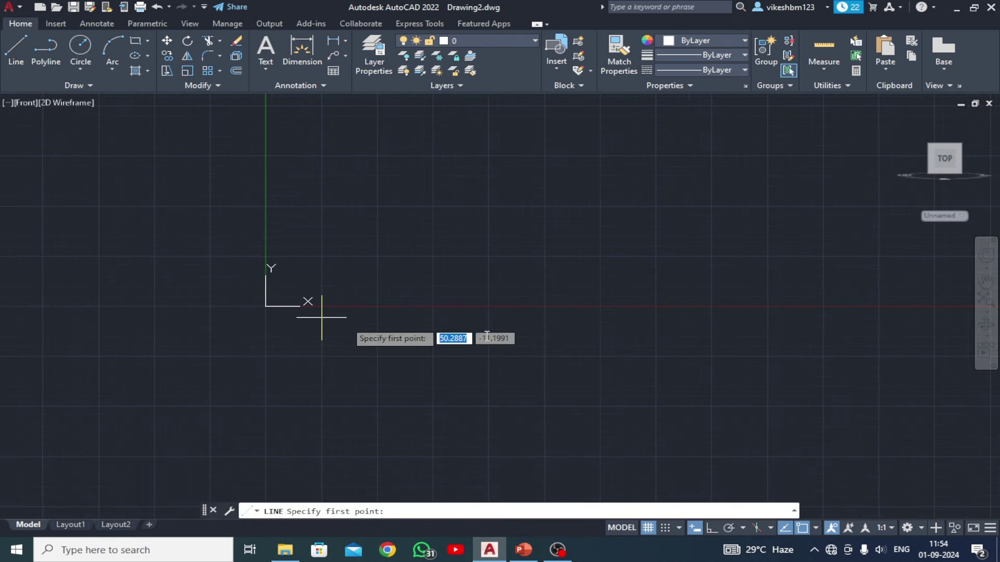
click(587, 337)
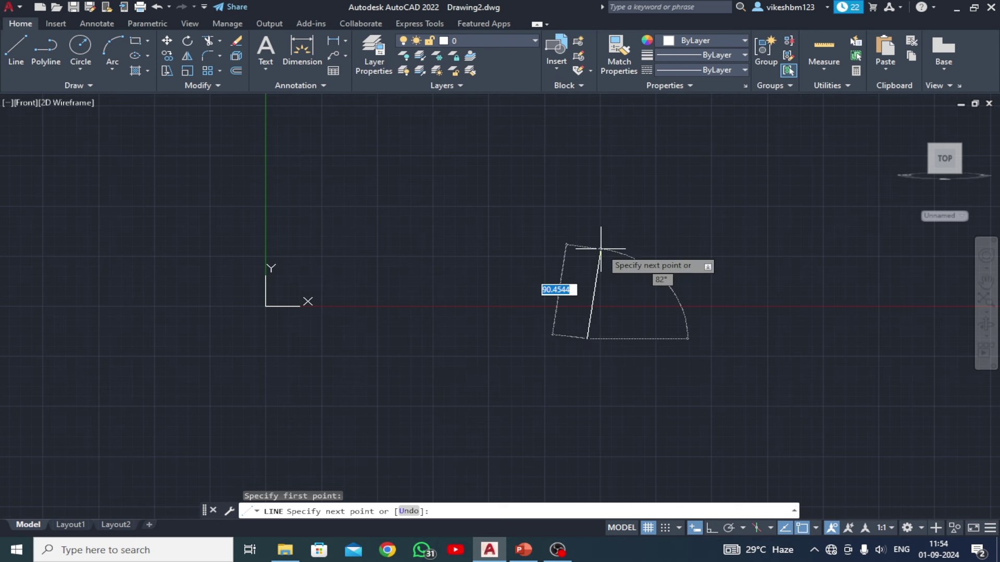
key(F8)
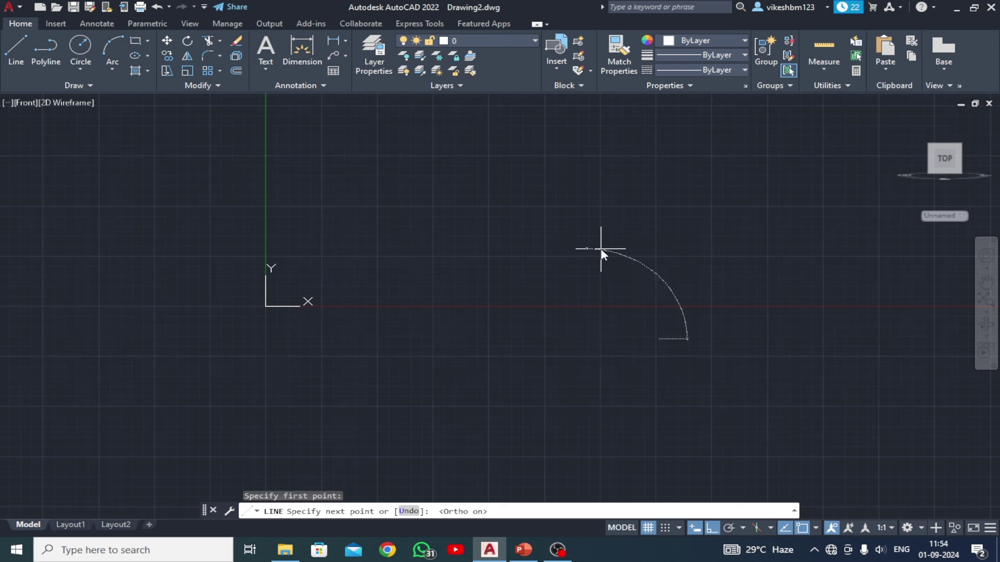
text(40)
key(Return)
scroll(599, 261, up, 4)
scroll(604, 292, up, 2)
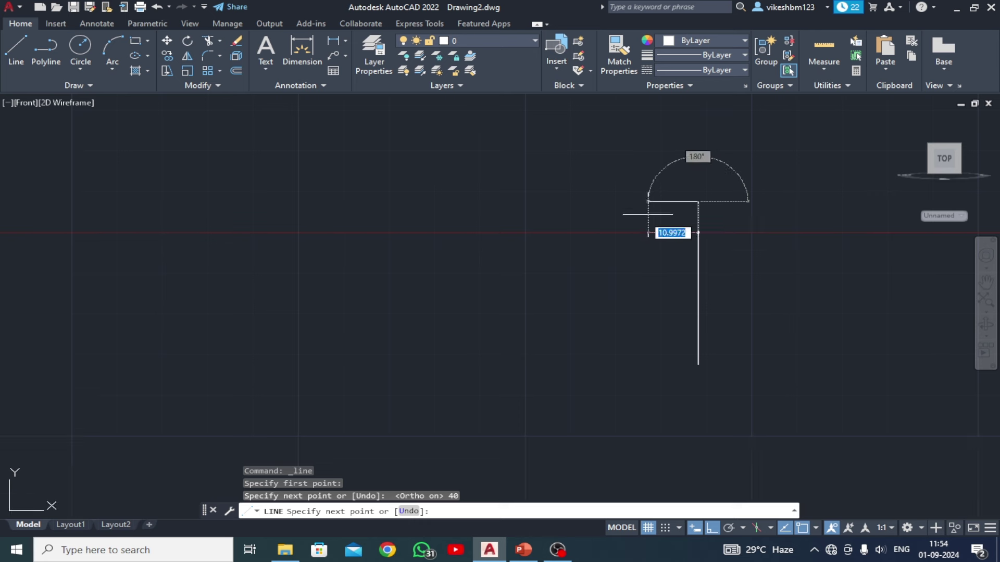
Add the 48-unit horizontal and 8-unit vertical segments, checking the PowerPoint reference
text(48)
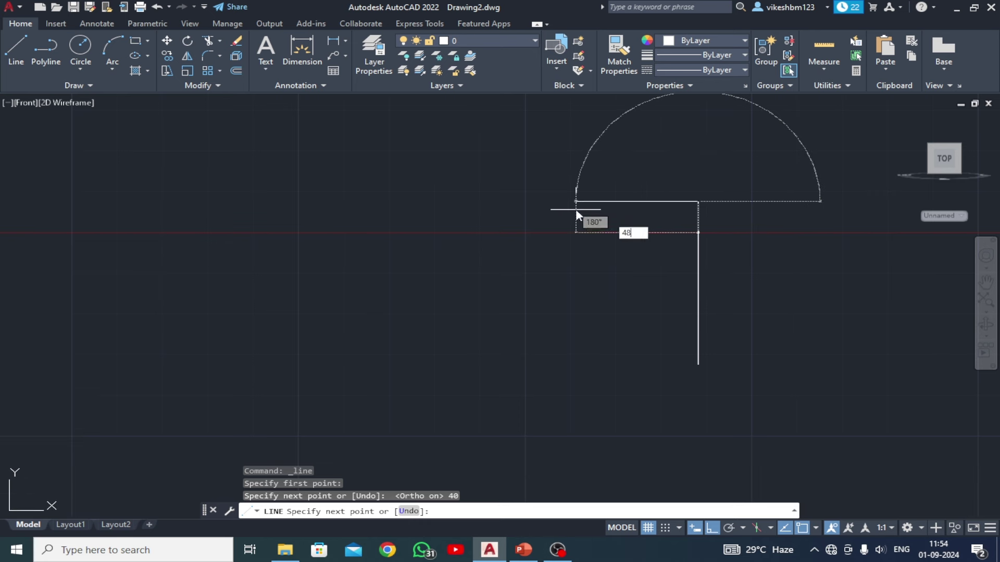
key(Return)
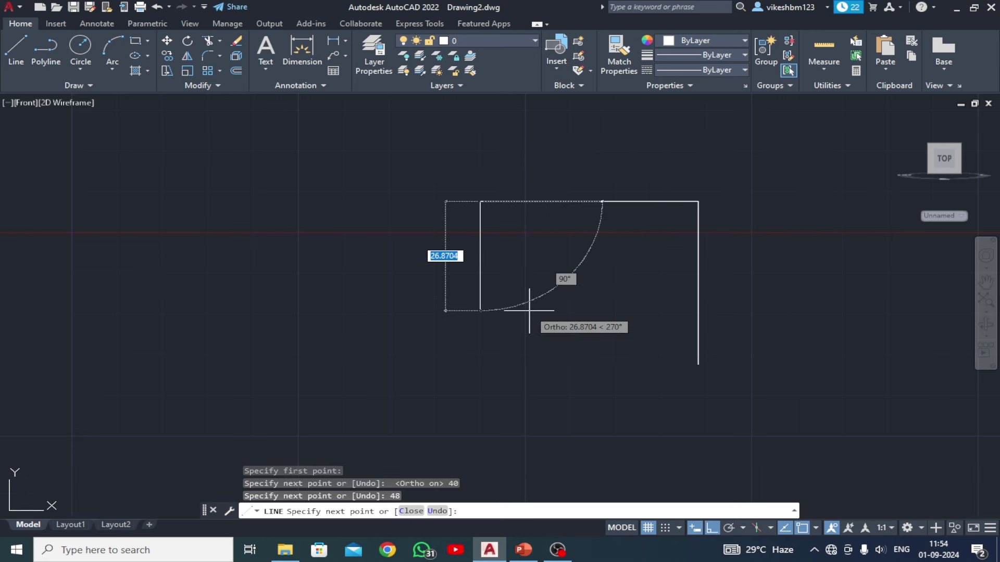
text(8)
key(Return)
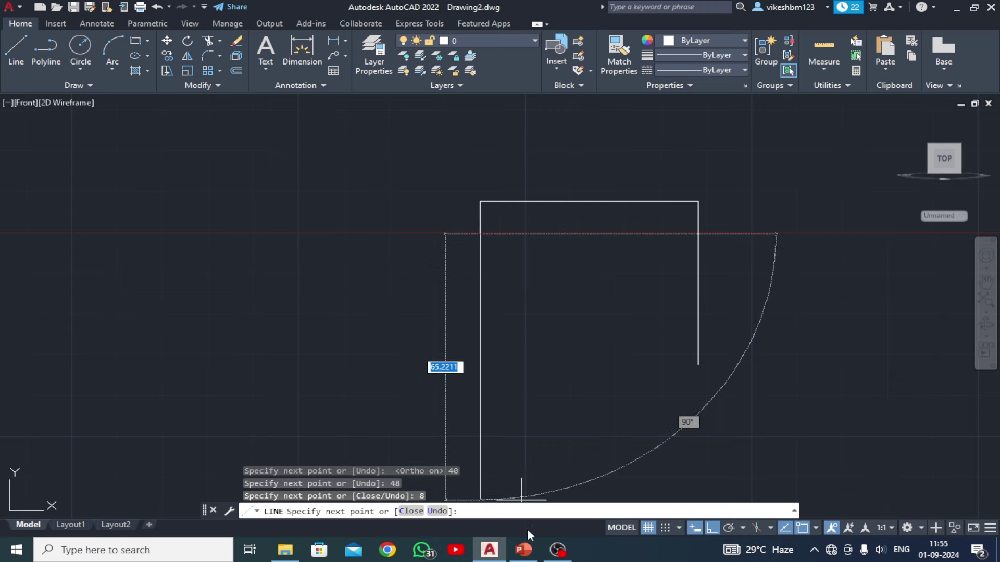
click(523, 550)
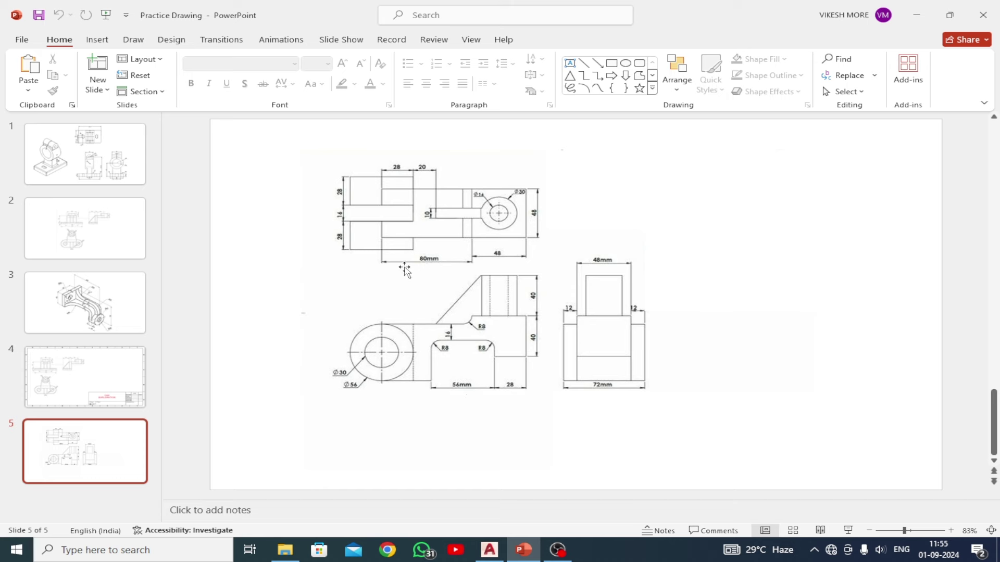
click(492, 550)
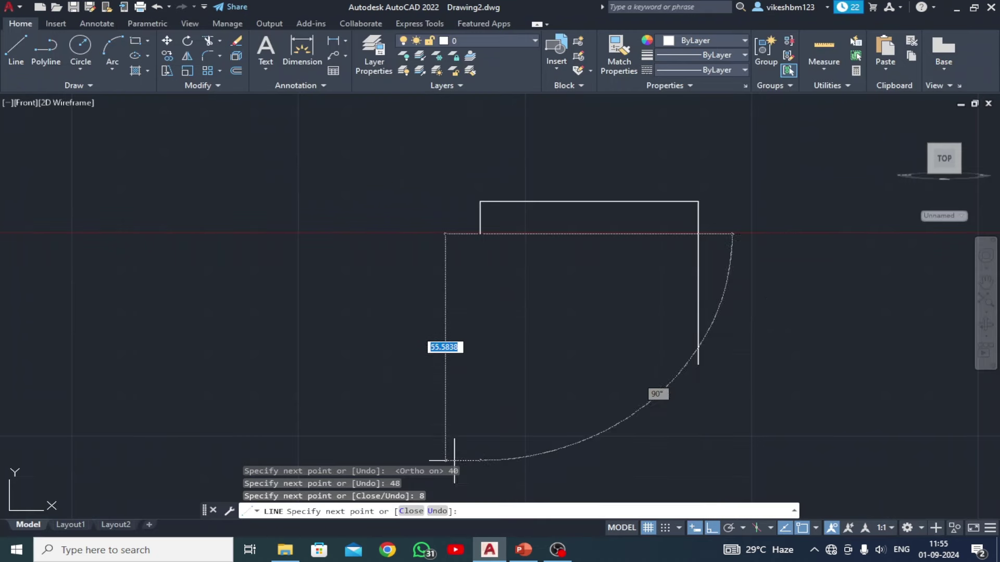
Finish the outline with 80 and 56-unit segments and reopen the reference sketch
text(80)
key(Return)
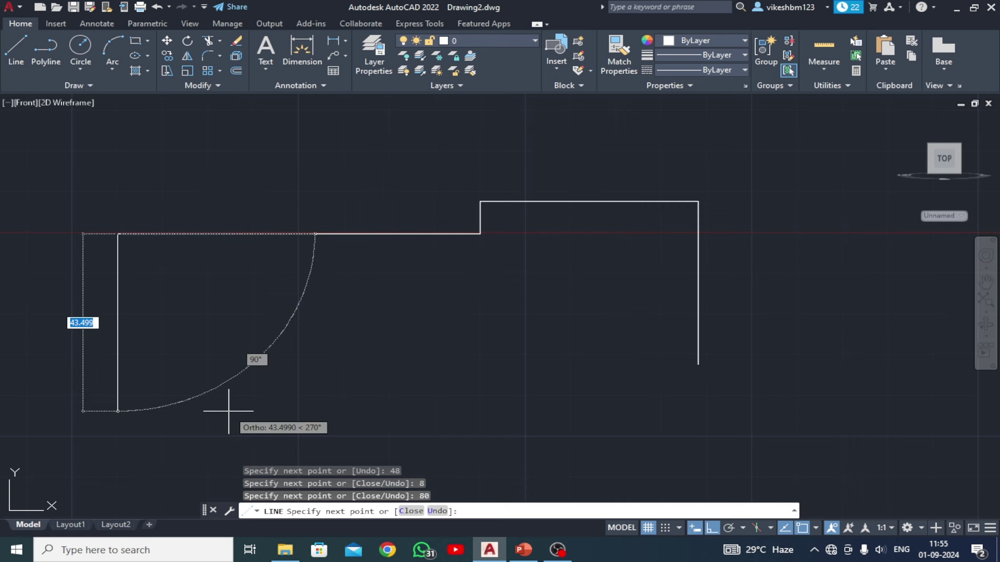
text(56)
key(Return)
middle_drag(233, 410, 317, 350)
key(Escape)
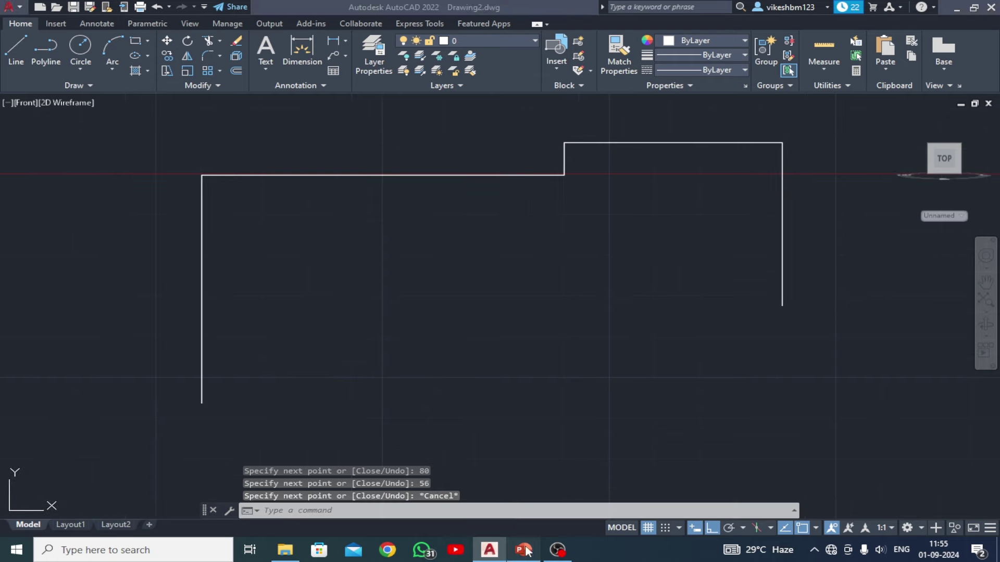
click(523, 550)
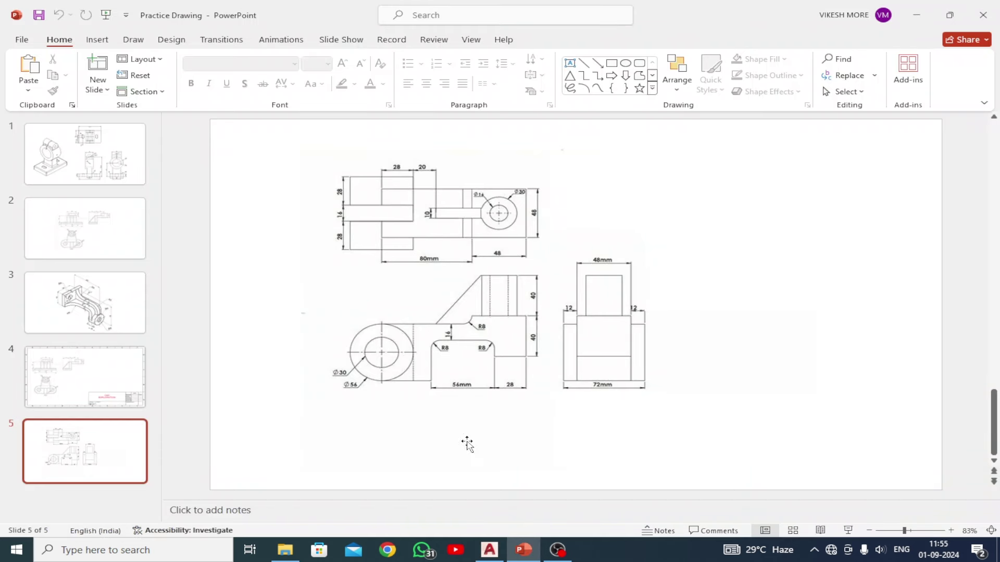
Draw a 56-diameter circle centred on the left 40-unit line's midpoint, then view the reference slide
click(490, 551)
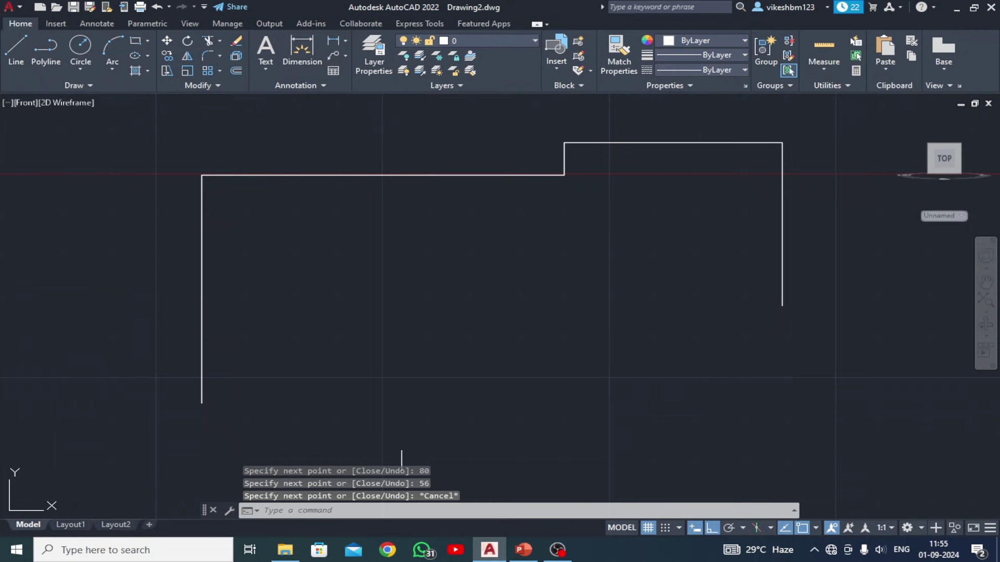
click(80, 68)
click(89, 115)
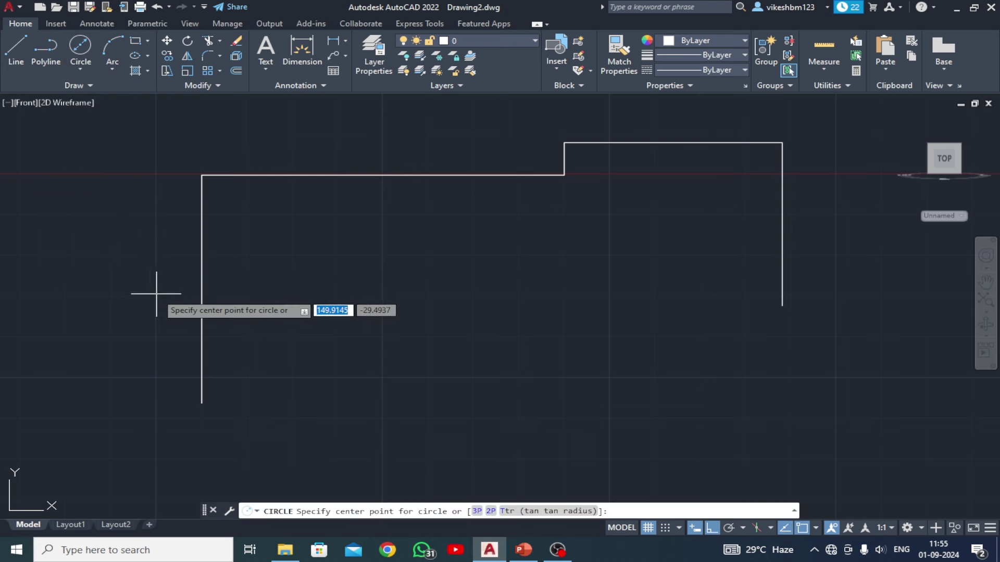
click(202, 289)
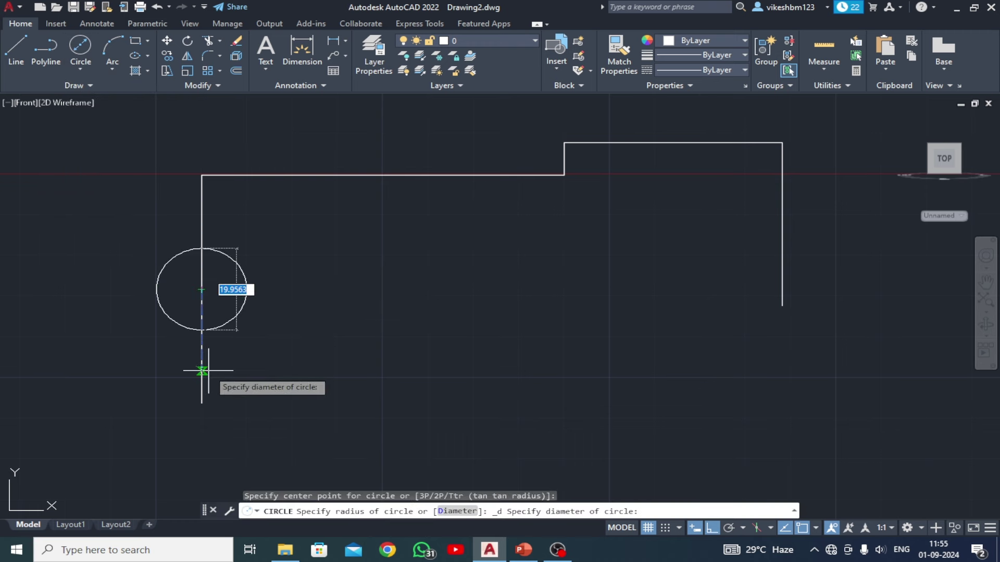
text(56)
key(Return)
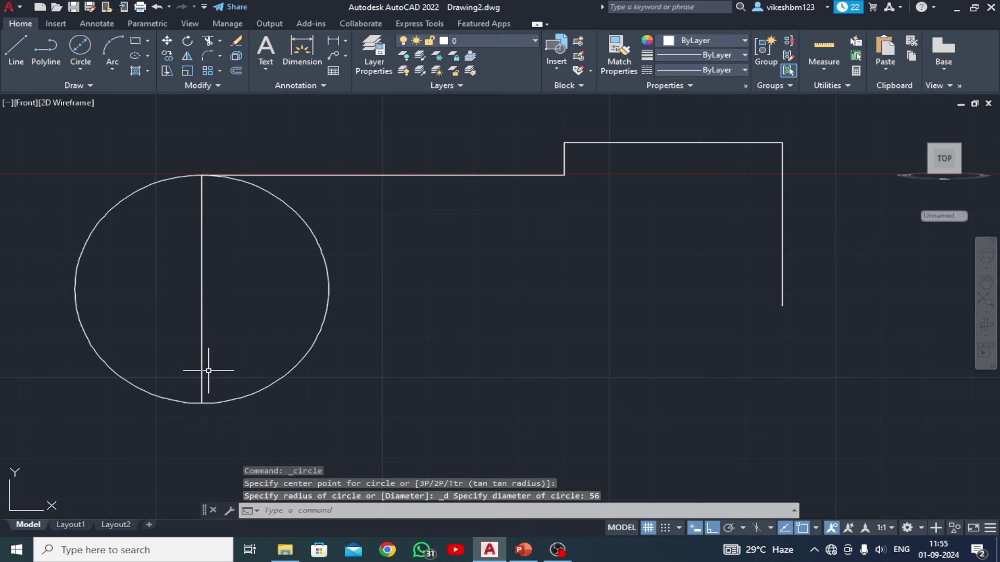
mouse_move(324, 403)
middle_down()
mouse_move(302, 364)
mouse_move(334, 363)
middle_up()
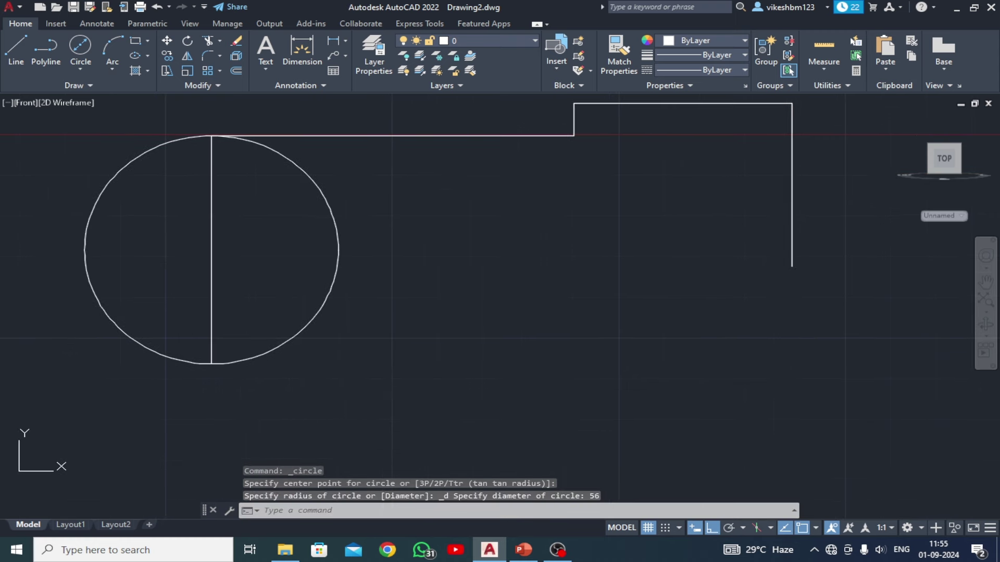
click(519, 557)
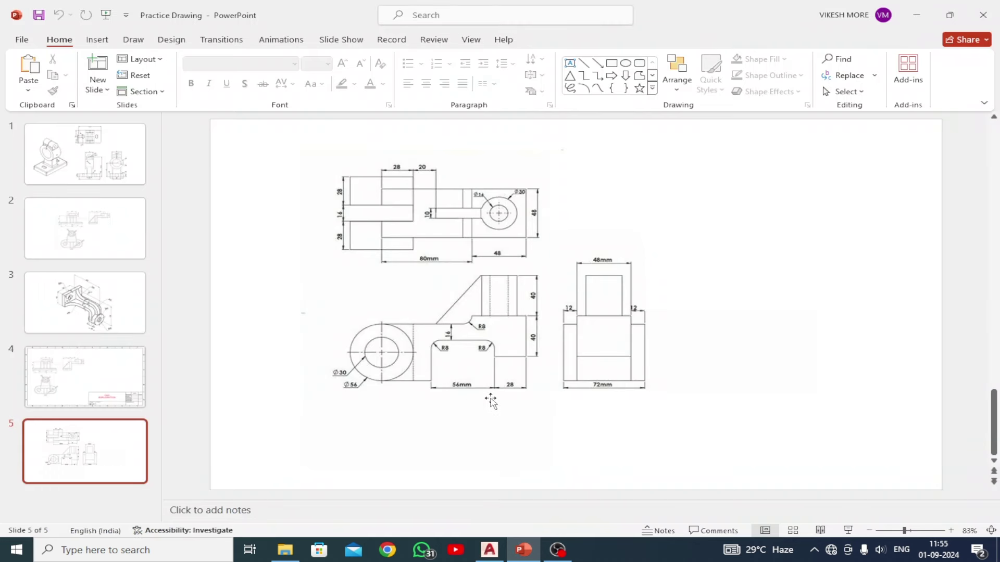
Continue the outline from the block's lower corner with 28, 16 and 56-unit segments
click(489, 550)
click(16, 50)
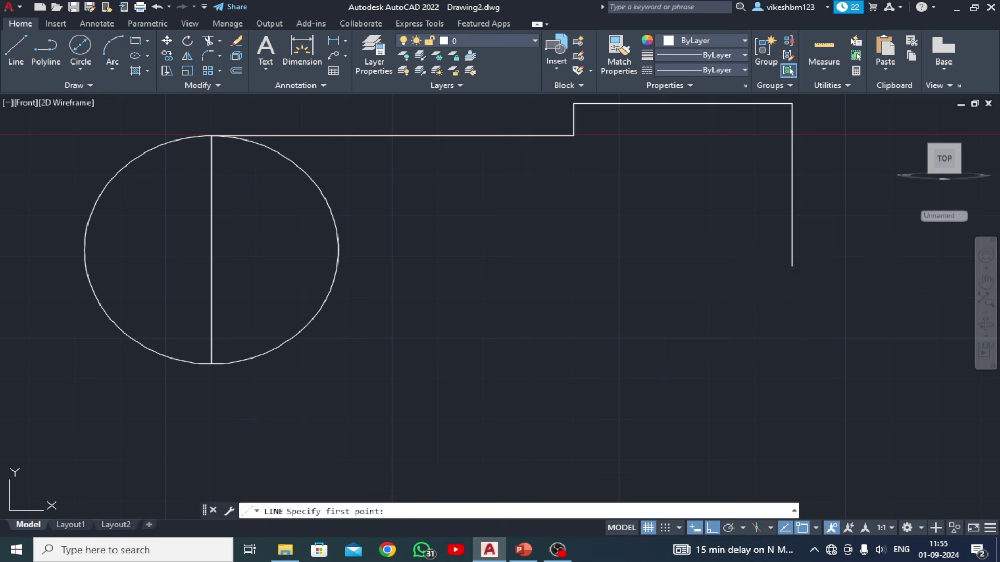
click(792, 266)
text(28)
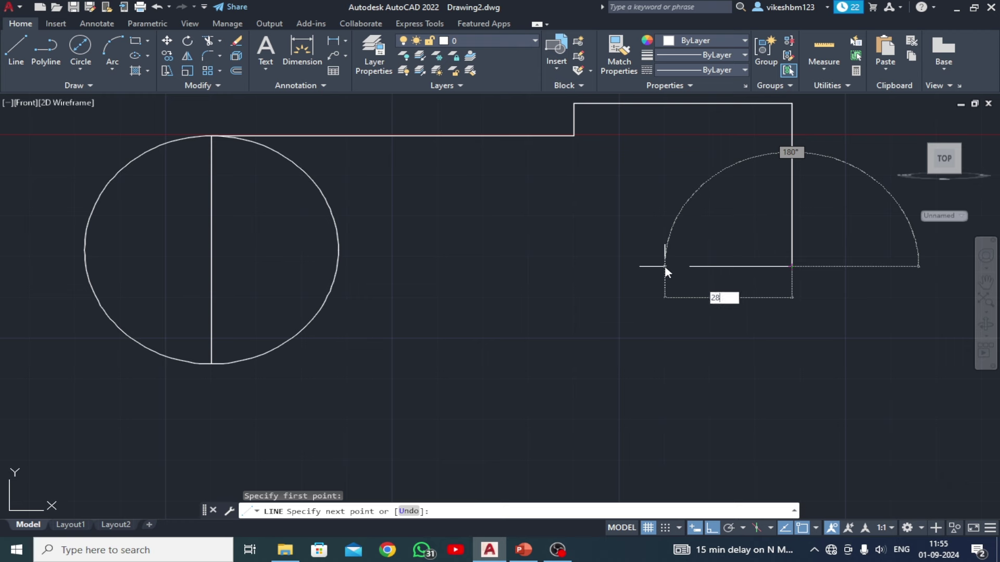
key(Return)
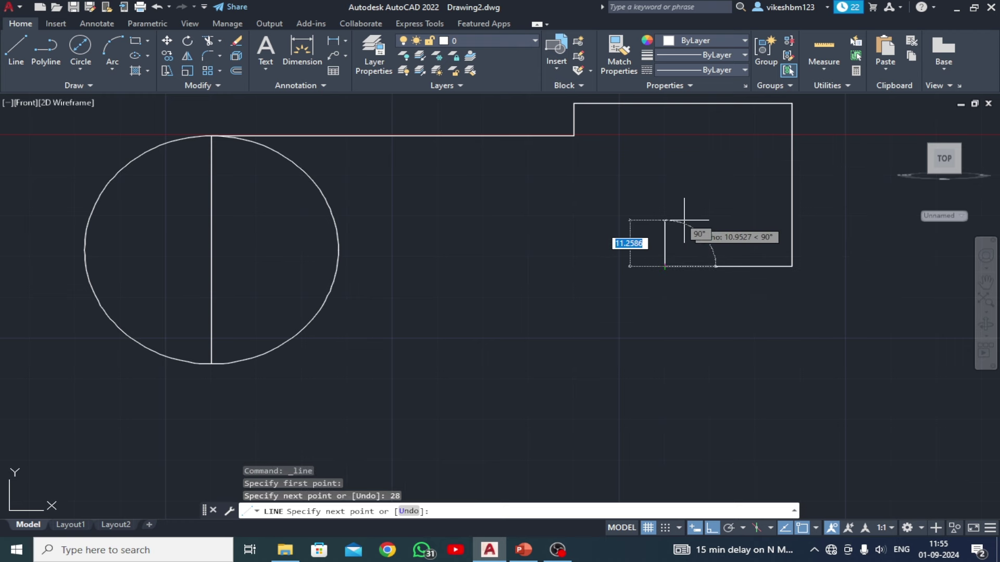
text(16)
key(Return)
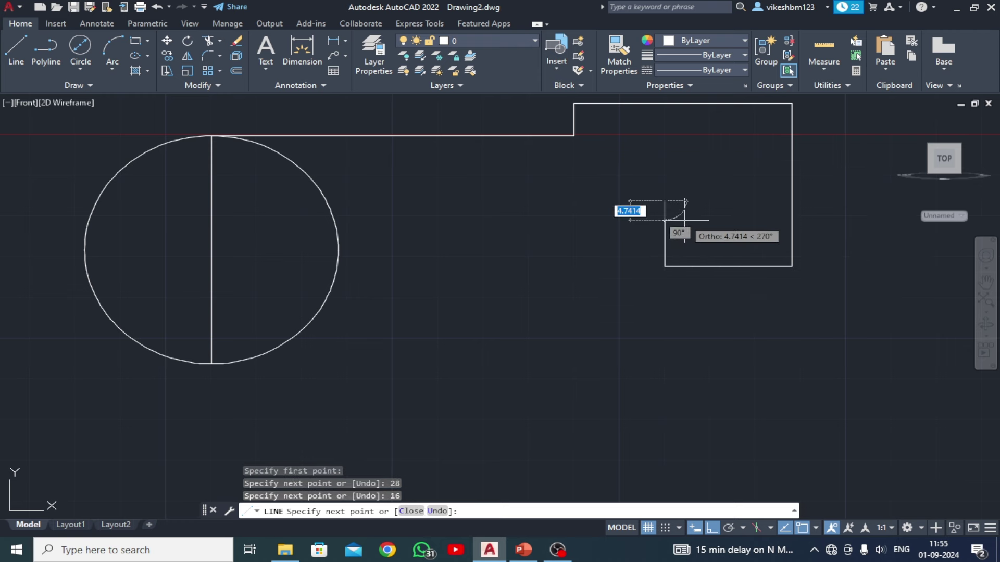
text(56)
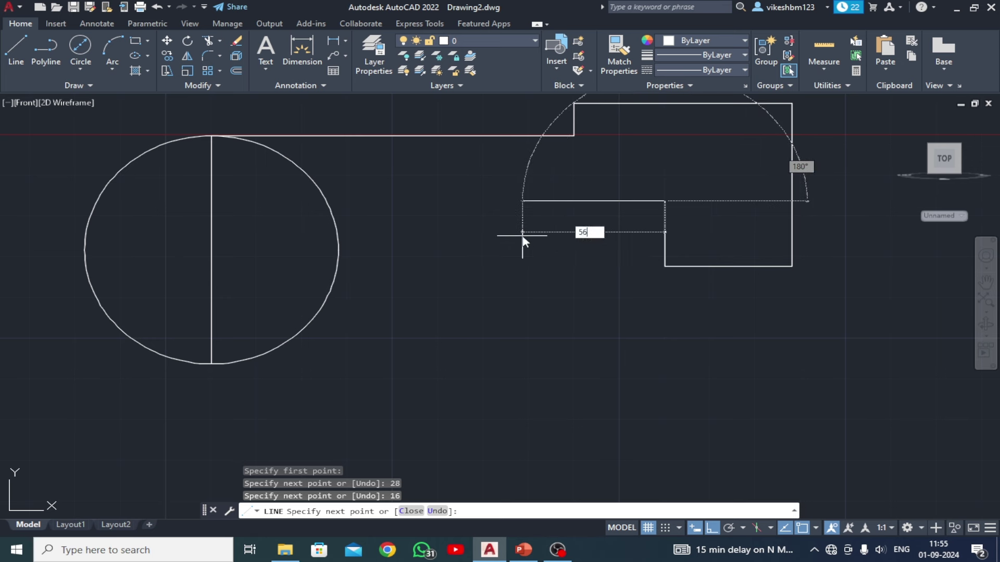
key(Return)
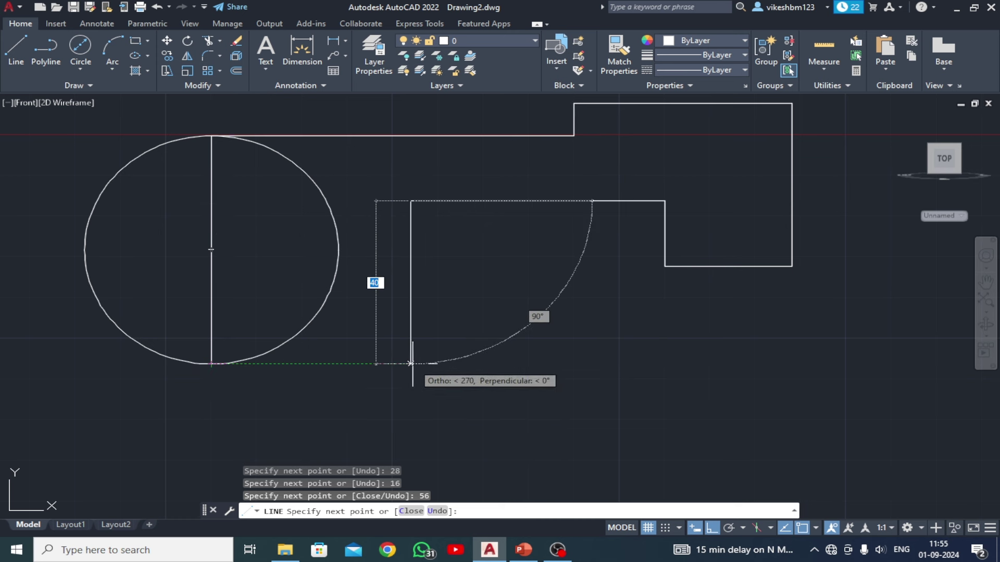
Close the outline down to the circle's bottom and undo the unwanted fillet and trim
click(412, 364)
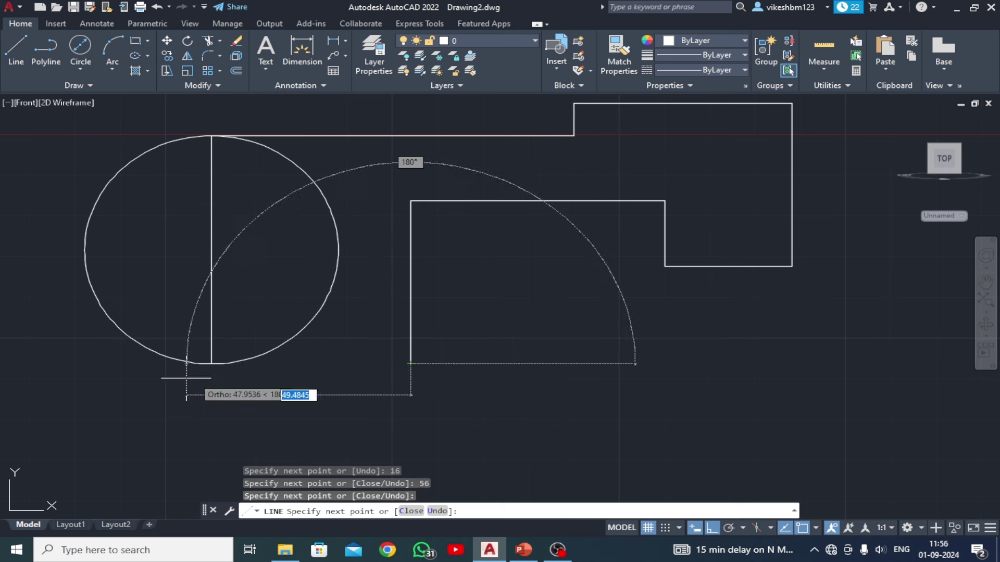
click(210, 364)
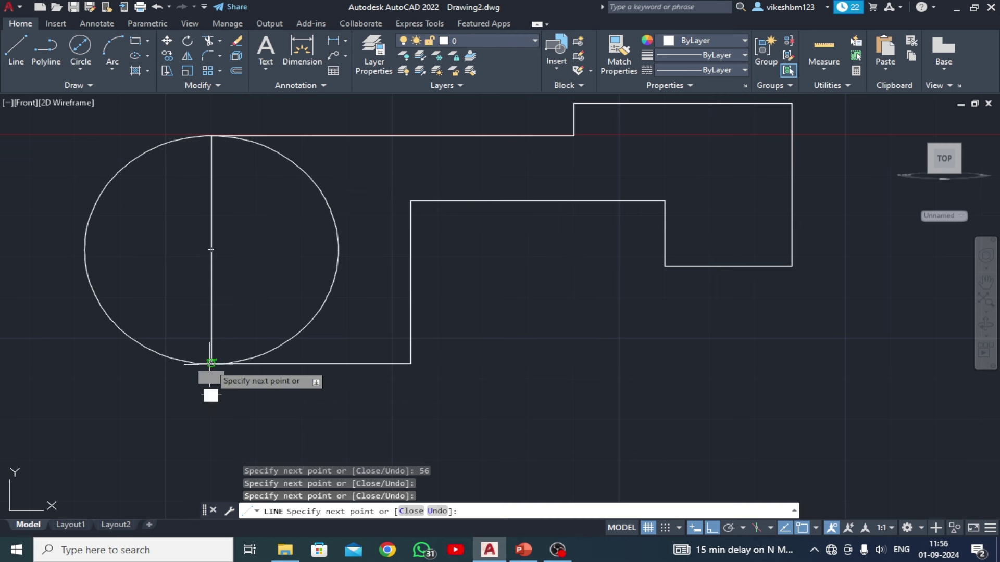
key(Escape)
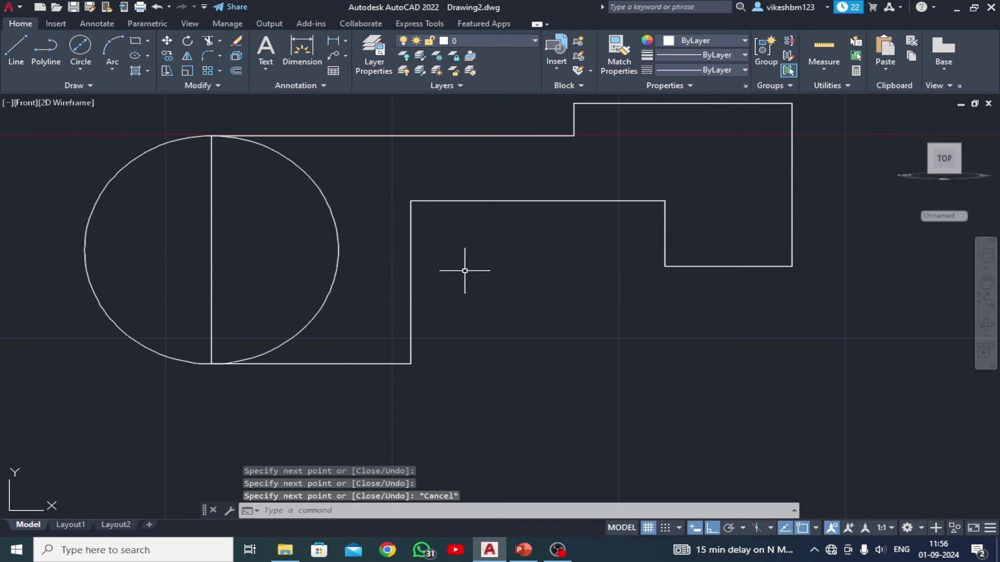
key(ctrl+z)
key(ctrl+z)
key(ctrl+z)
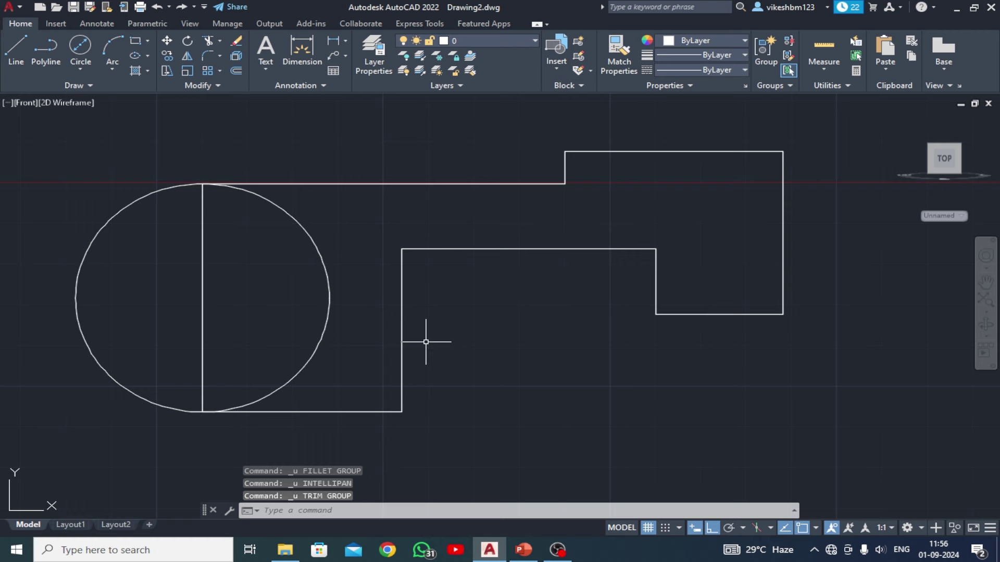
Trim the line inside the circle and fillet the corner below the arm at radius 8
click(208, 42)
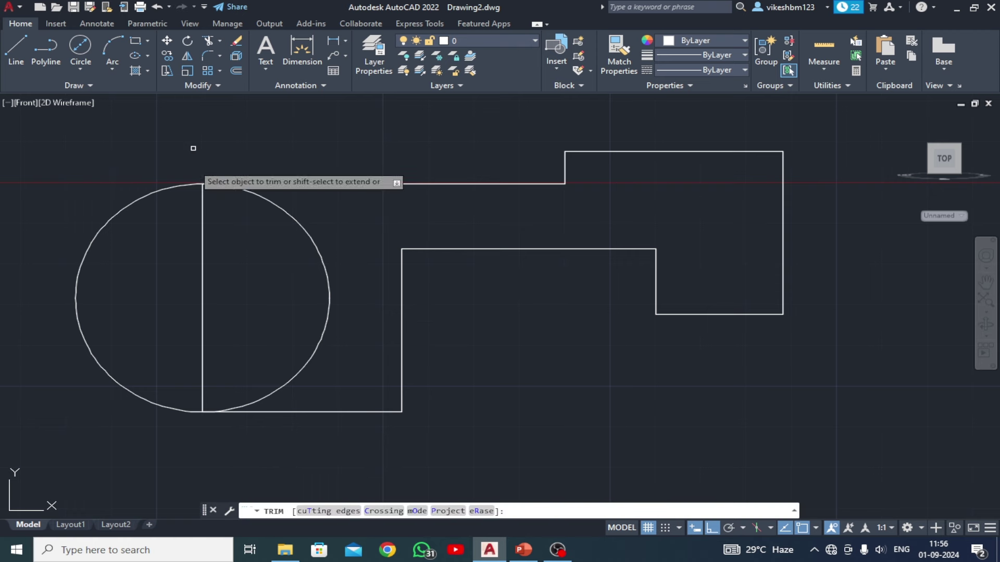
click(201, 239)
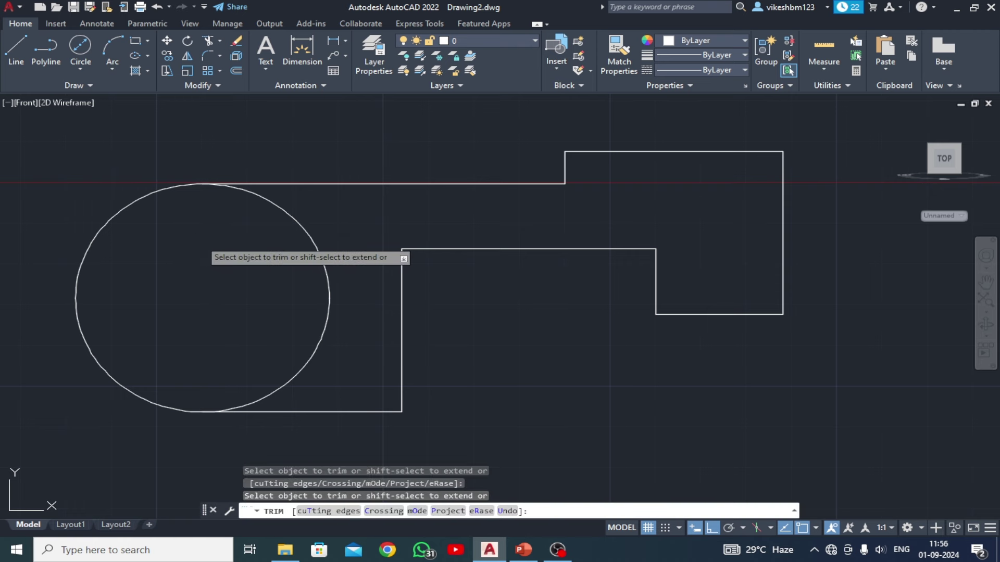
key(Return)
click(208, 56)
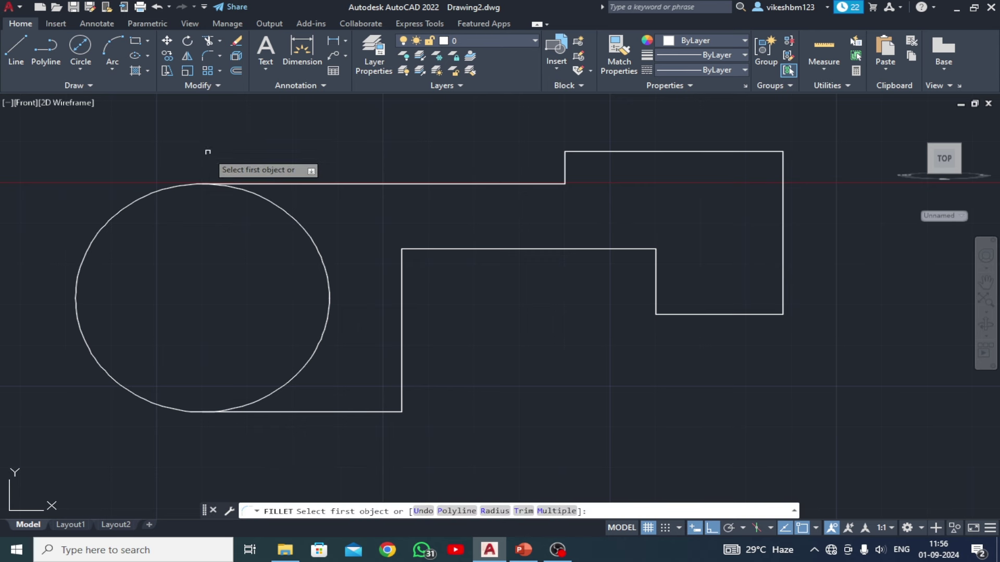
text(r)
key(Return)
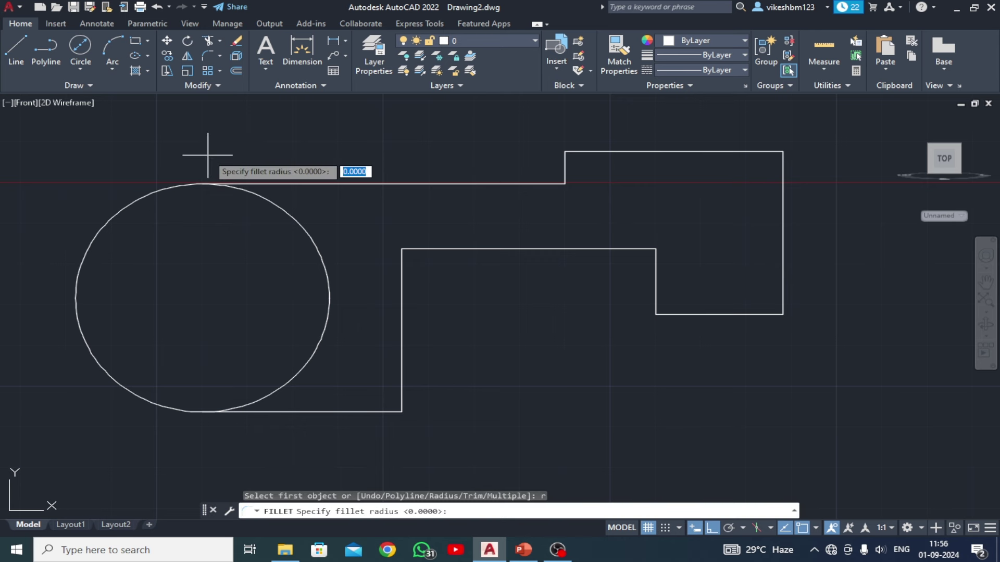
key(Return)
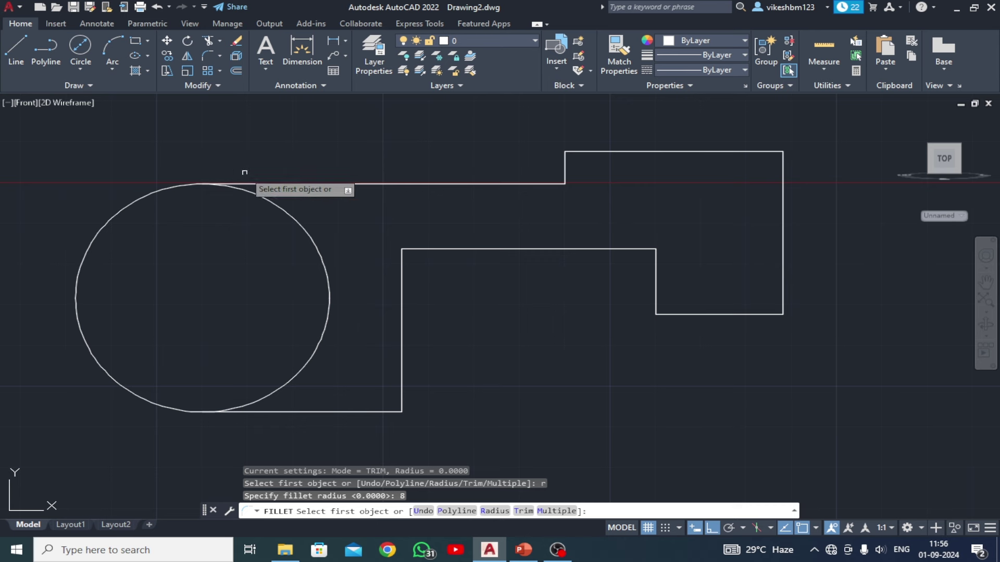
click(402, 284)
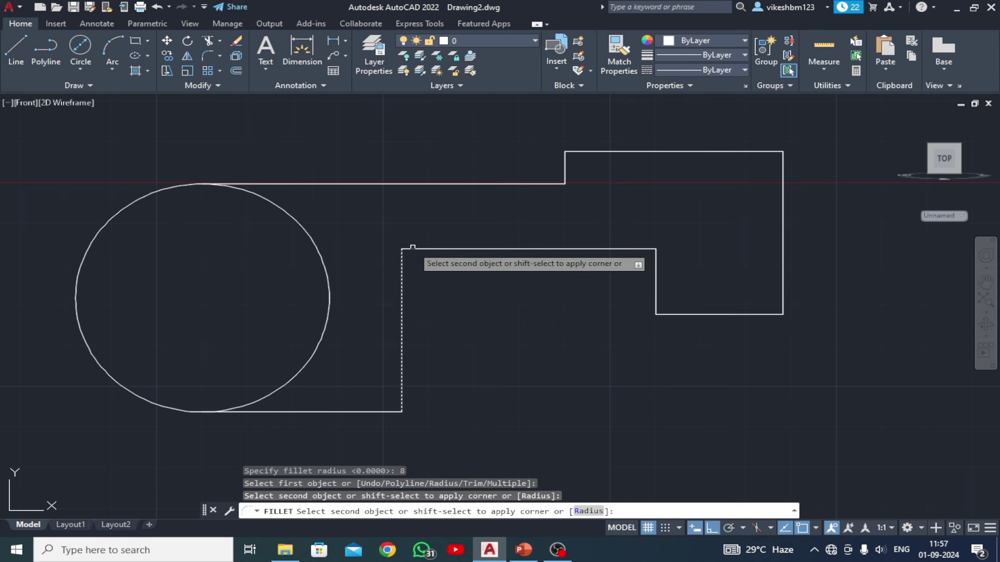
click(413, 248)
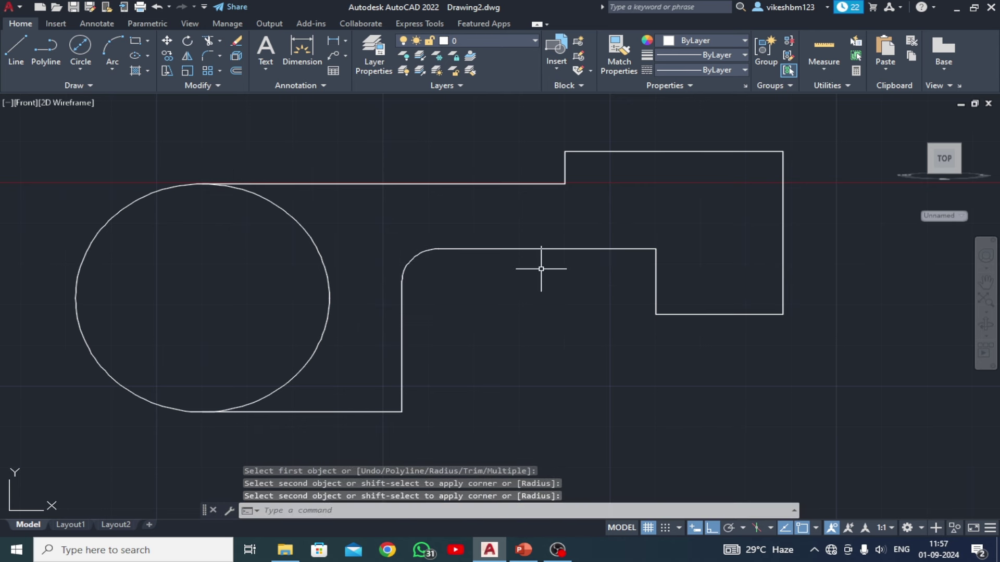
Fillet the block's inner corner and the arm's top corner at radius 8, then view SW Isometric
key(Return)
click(649, 250)
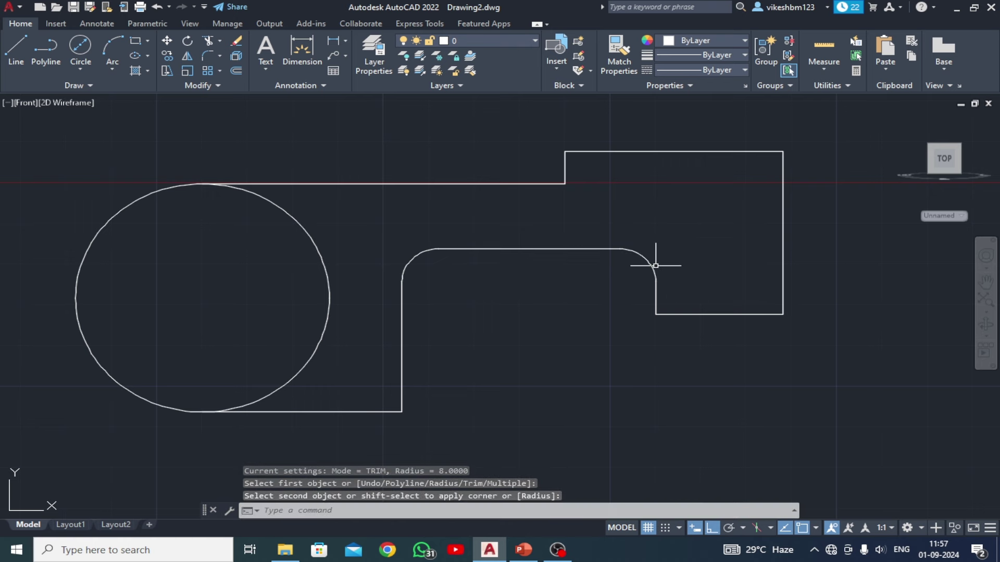
middle_drag(607, 299, 602, 322)
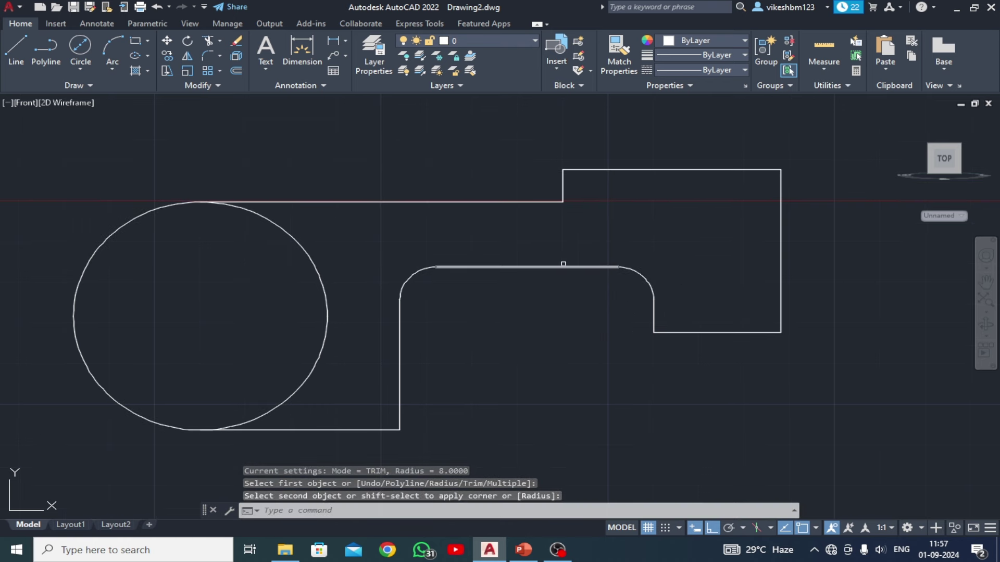
key(Return)
click(553, 201)
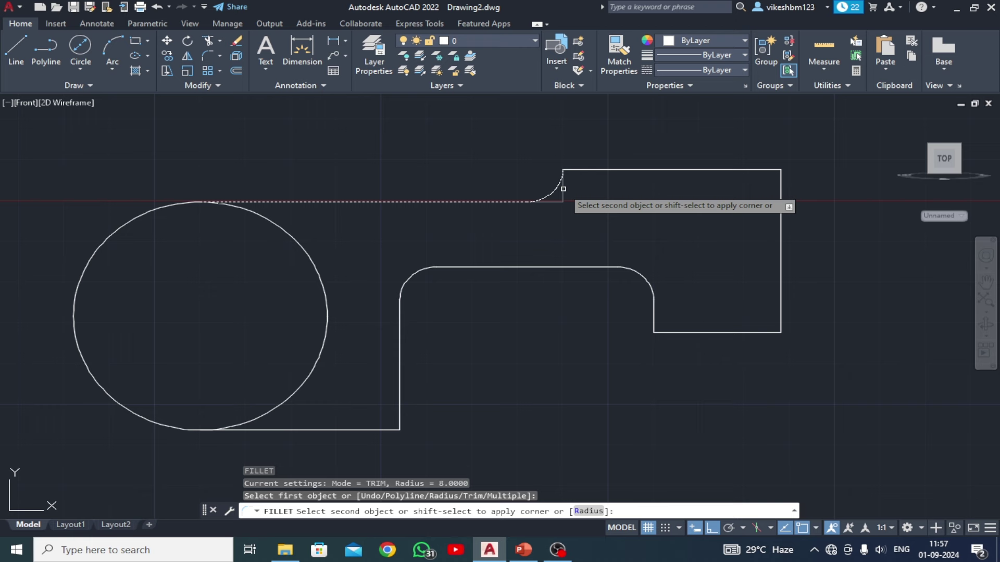
click(564, 189)
scroll(540, 272, down, 3)
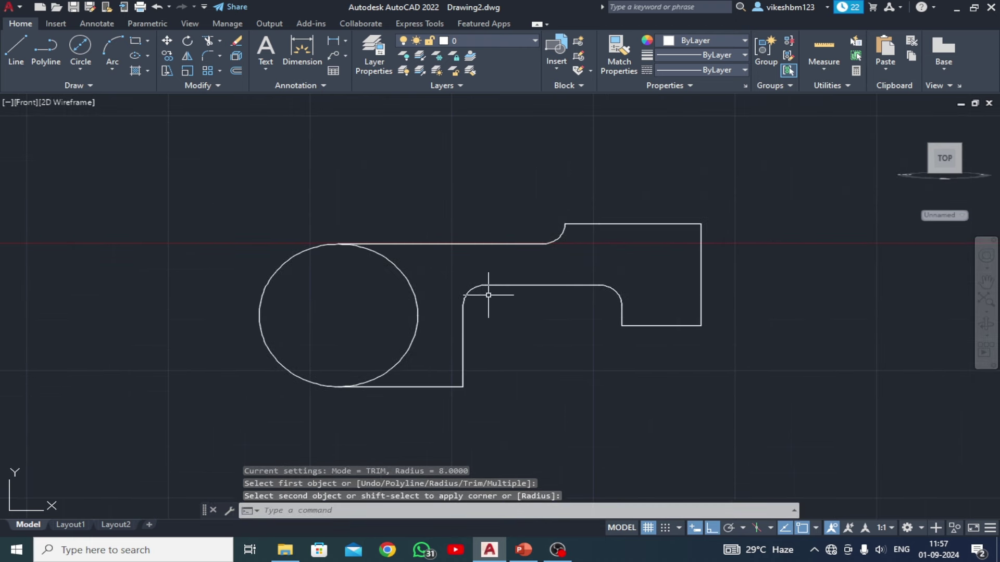
click(31, 103)
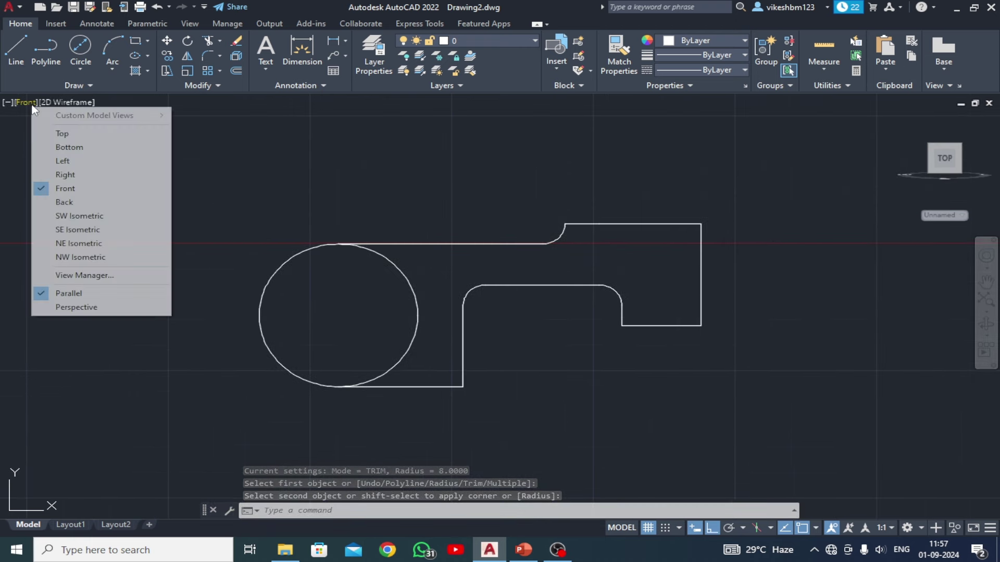
click(67, 218)
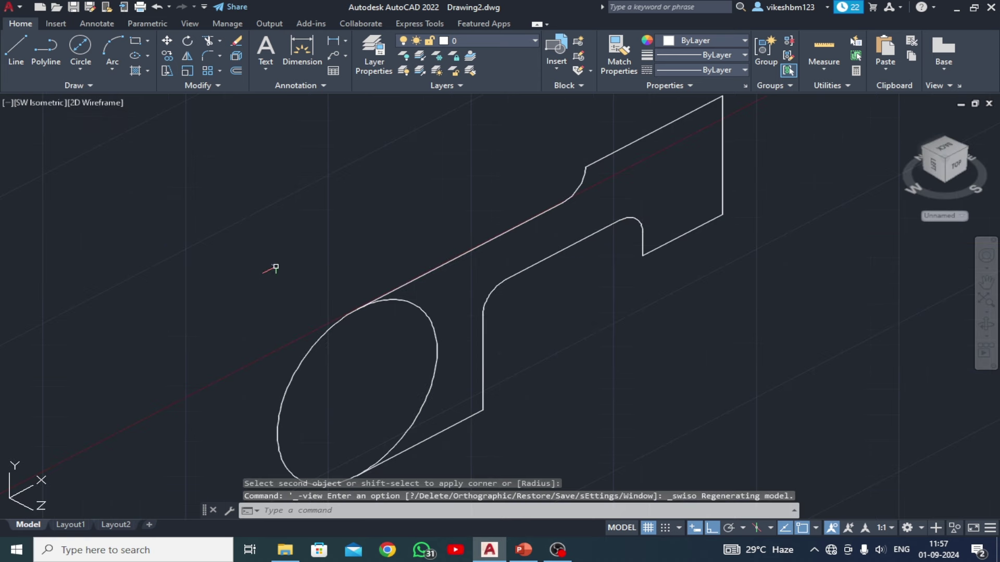
Turn off the grid and switch to the 3D Modeling workspace
scroll(423, 279, down, 2)
middle_drag(436, 300, 449, 321)
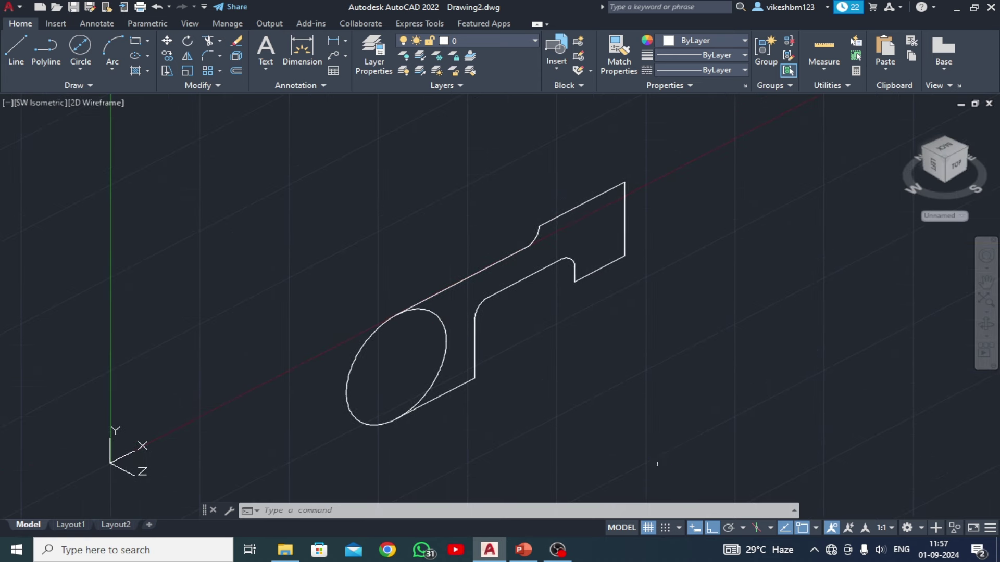
middle_drag(553, 342, 548, 329)
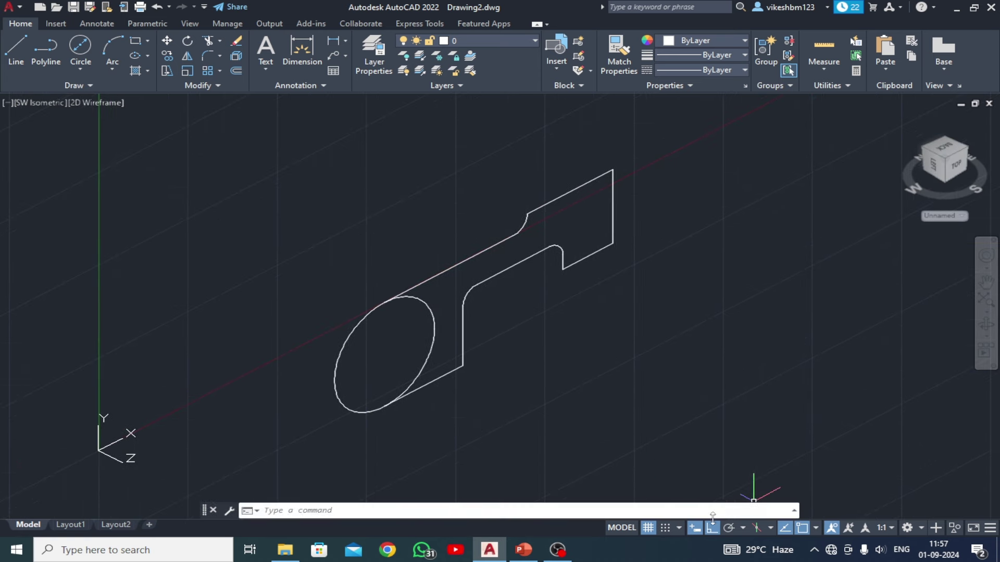
key(F7)
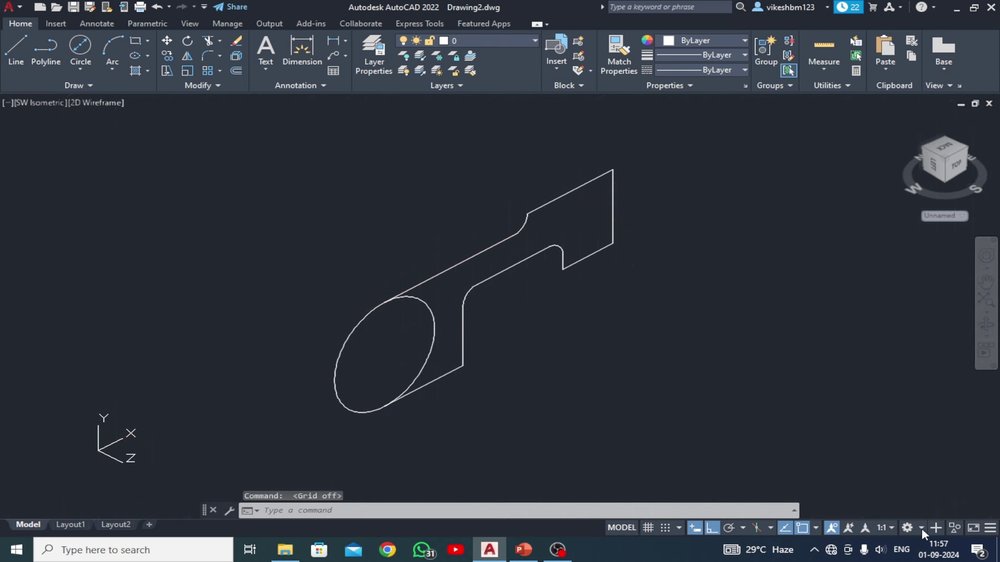
click(921, 528)
click(941, 445)
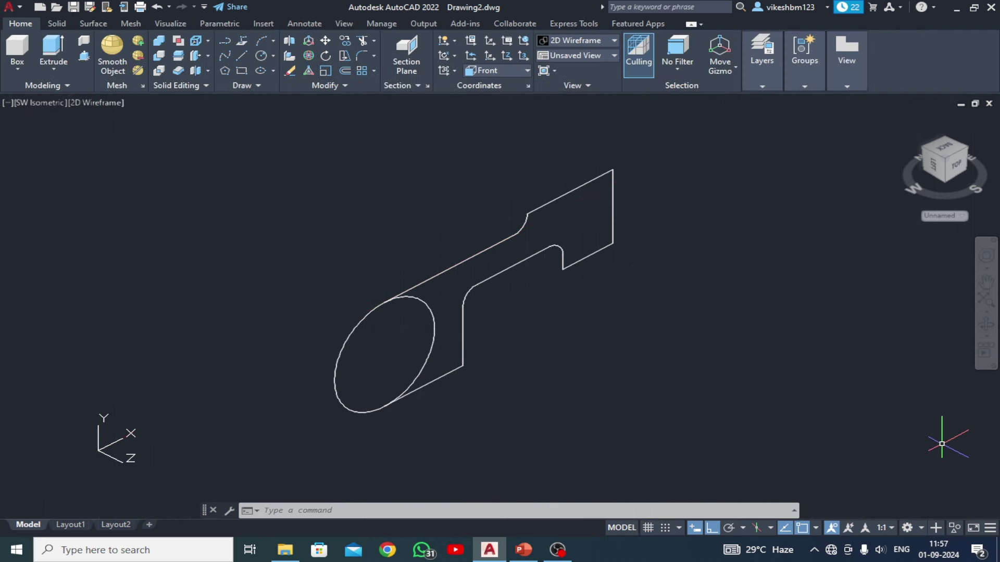
Presspull the bracket profile 48 units and the circle 72 units into solids
click(84, 56)
click(500, 251)
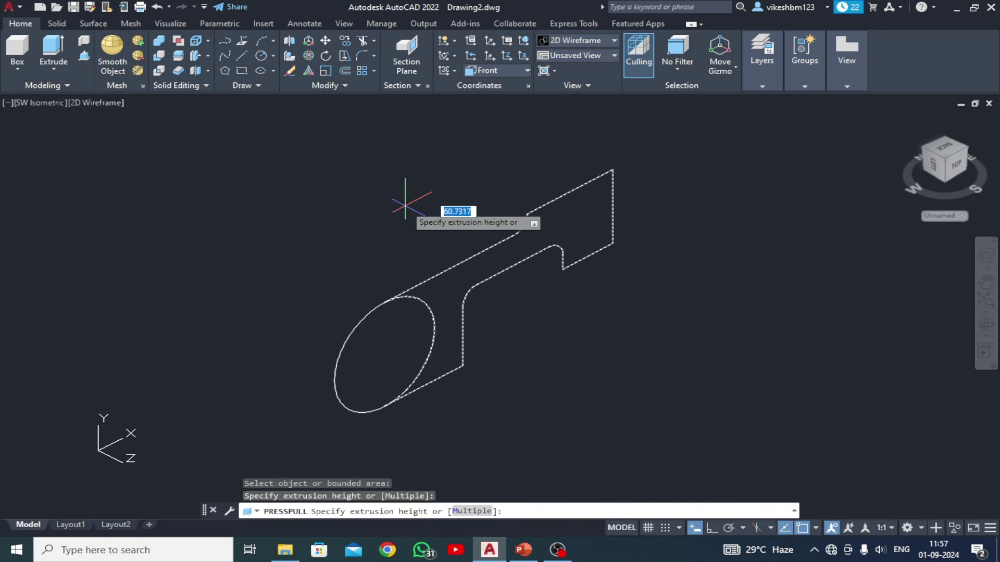
key(Return)
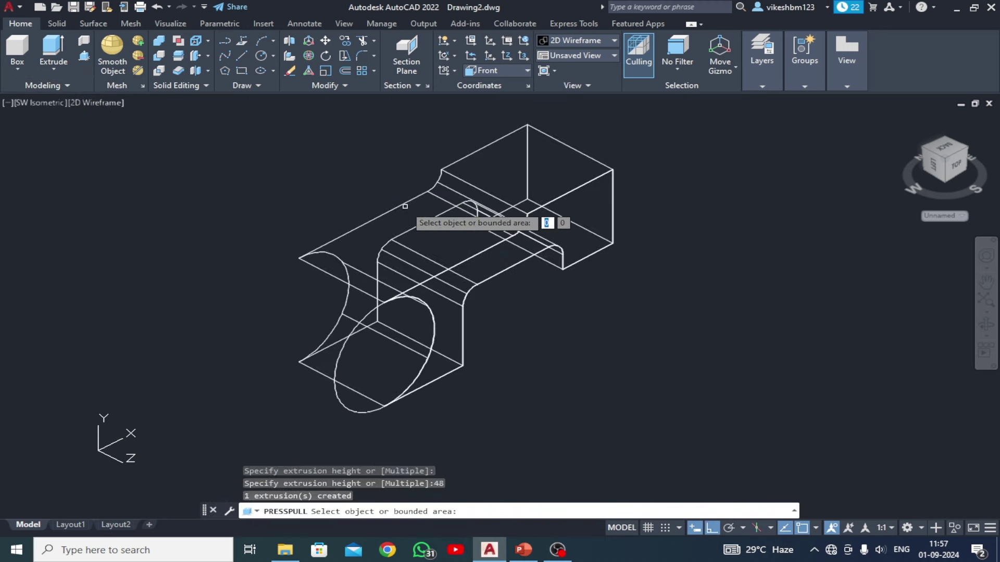
click(386, 352)
text(72)
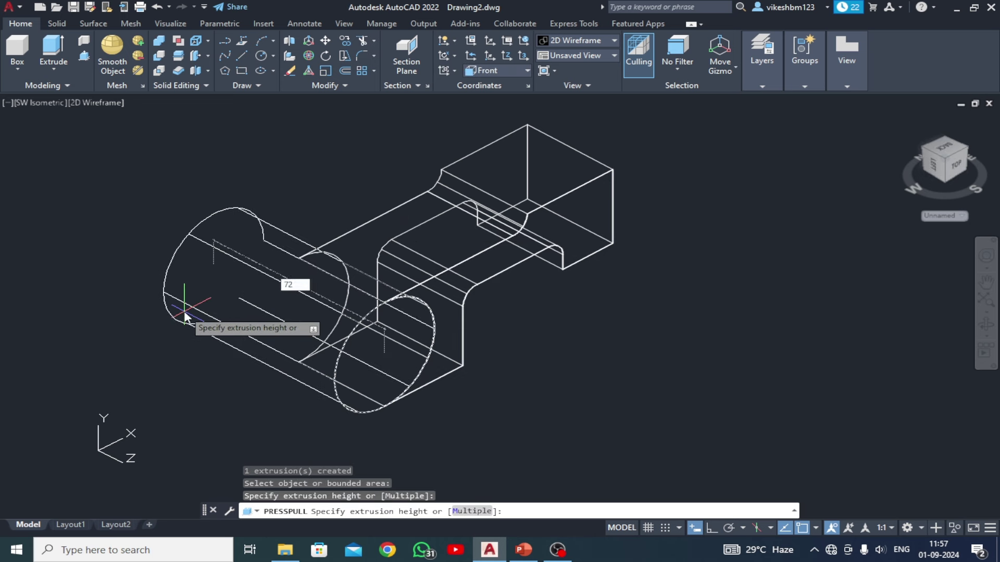
key(Return)
key(Return)
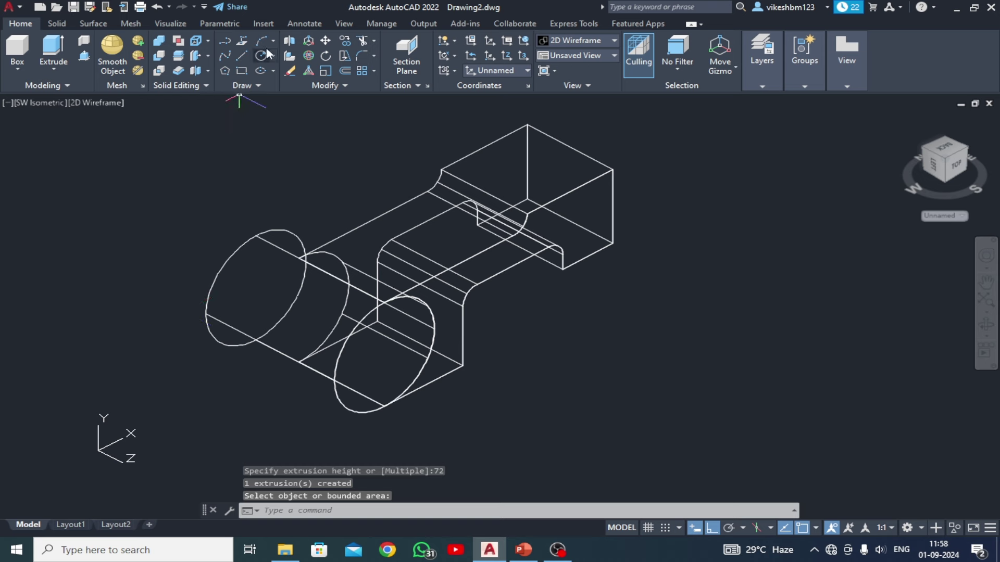
Move the 72-unit cylinder 12 units
click(325, 40)
click(232, 256)
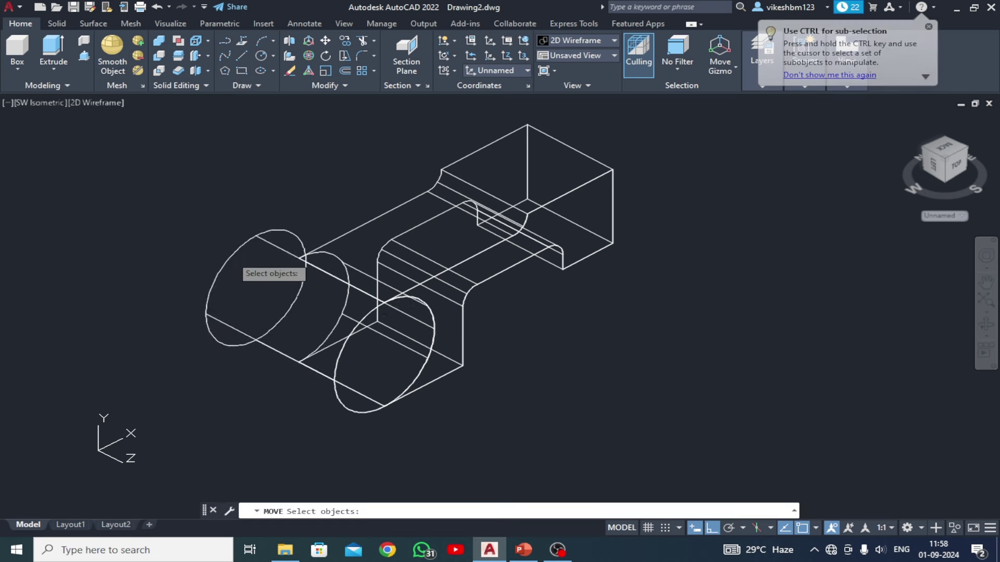
key(Return)
click(542, 311)
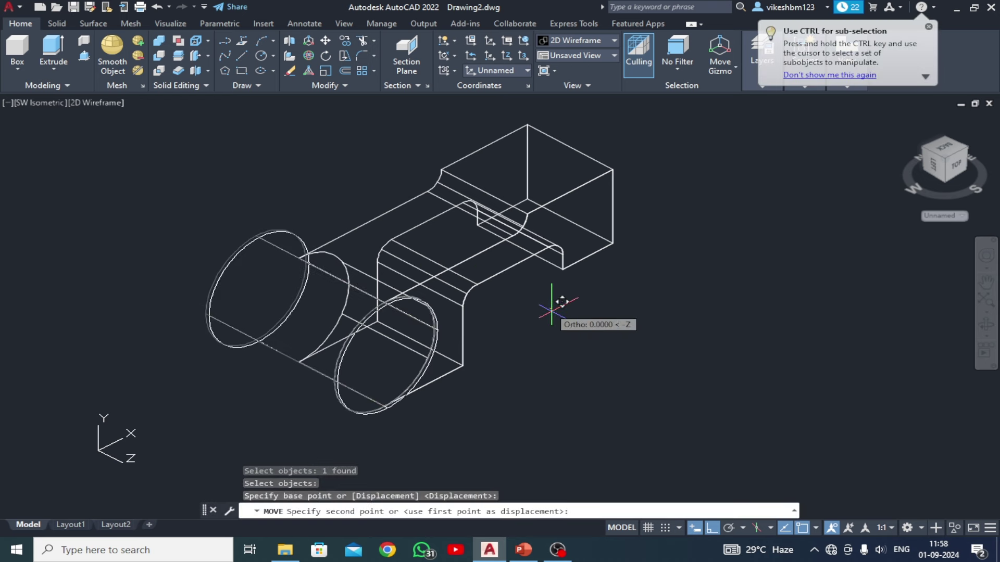
text(12)
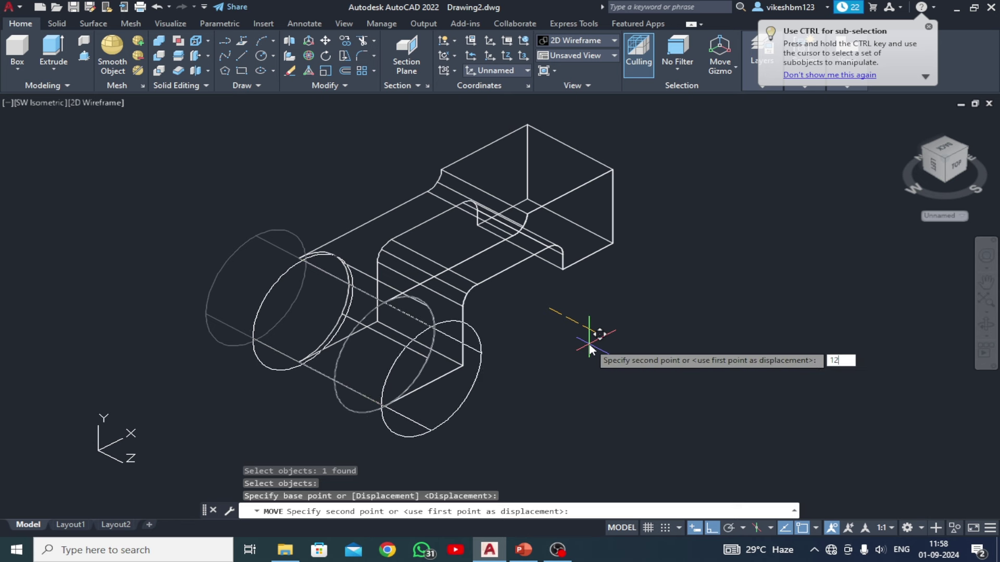
key(Return)
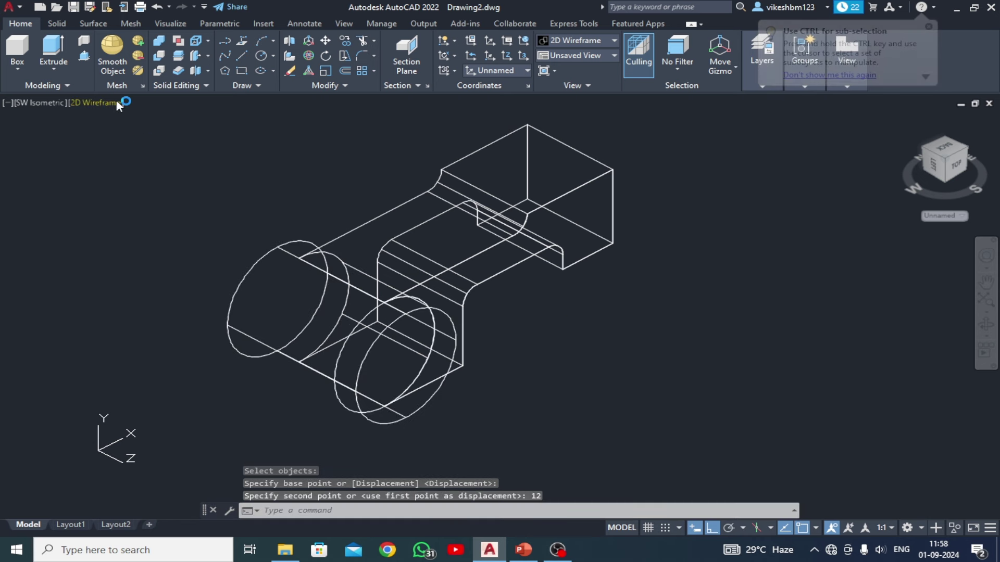
click(116, 102)
Apply Shaded with Edges to check the bore, then show the model from Top in 2D Wireframe
click(167, 202)
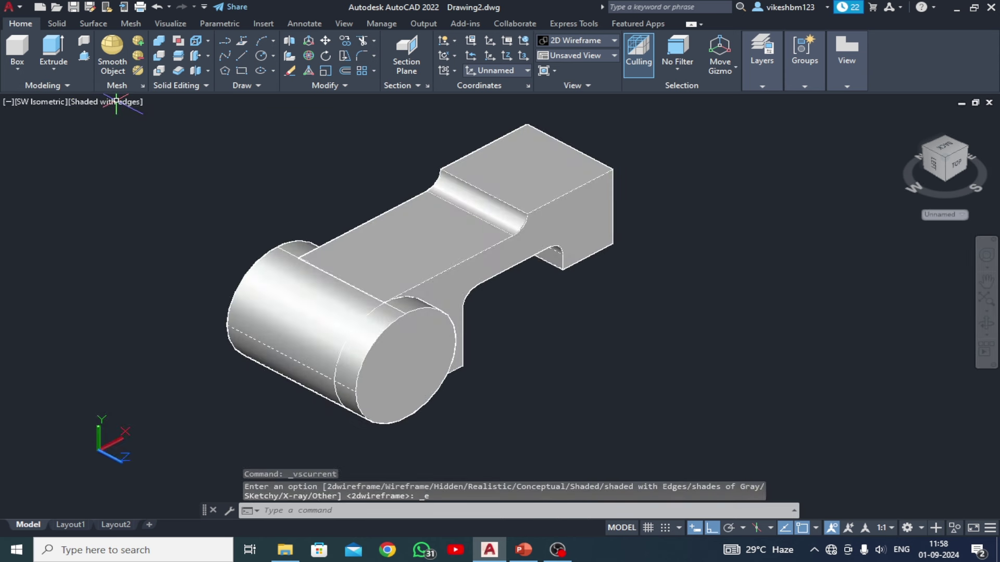
shift+middle_drag(508, 339, 500, 326)
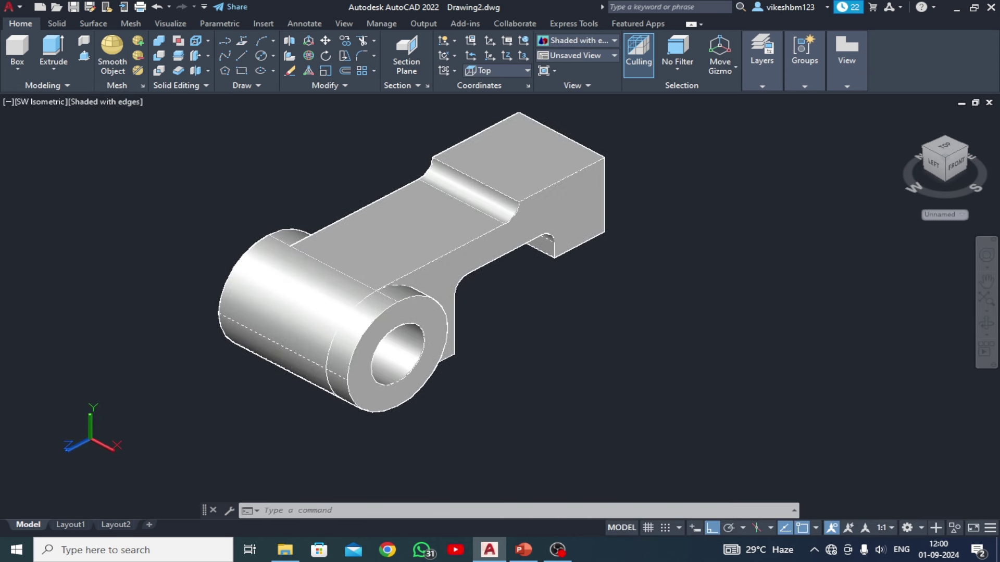
click(54, 99)
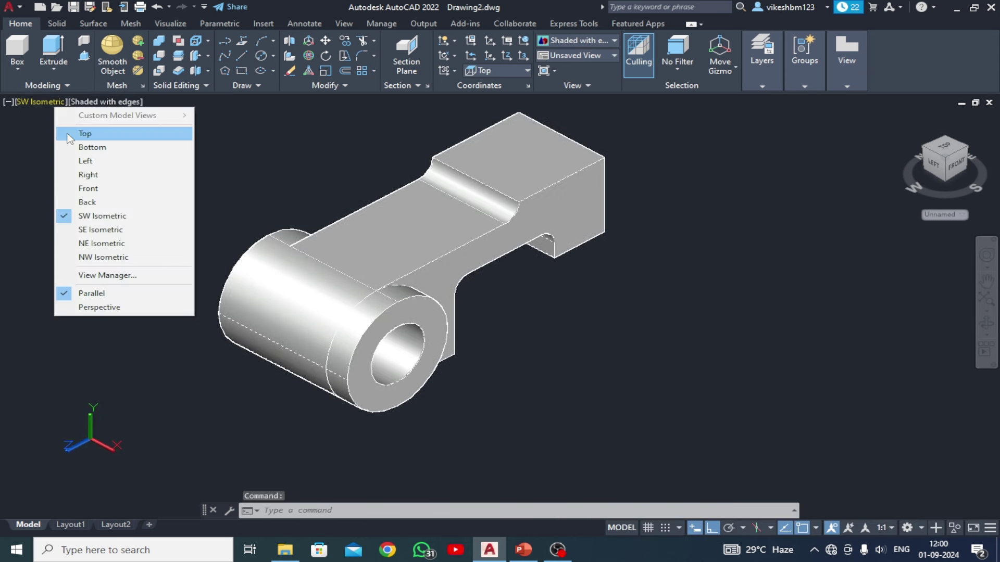
click(79, 136)
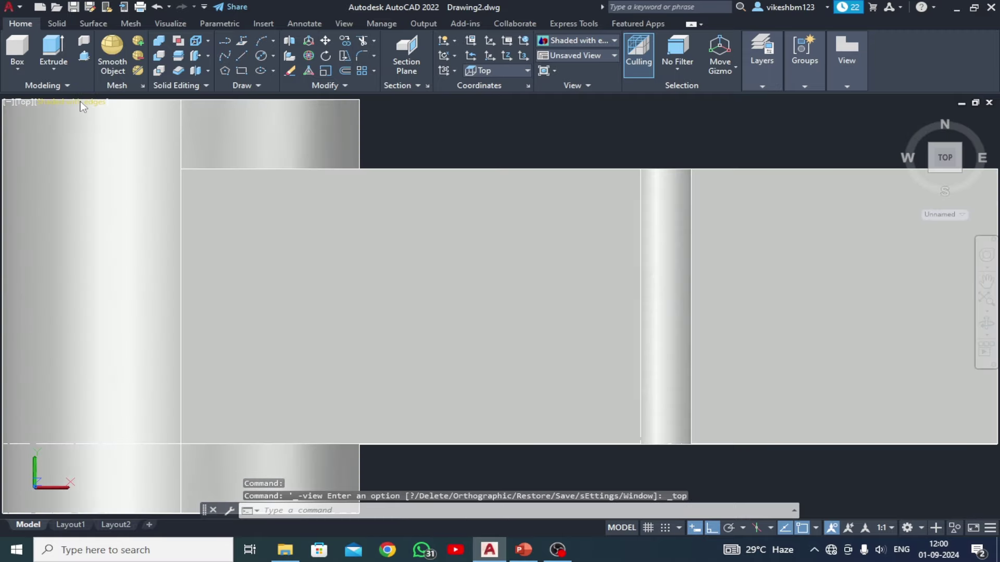
click(84, 103)
click(95, 134)
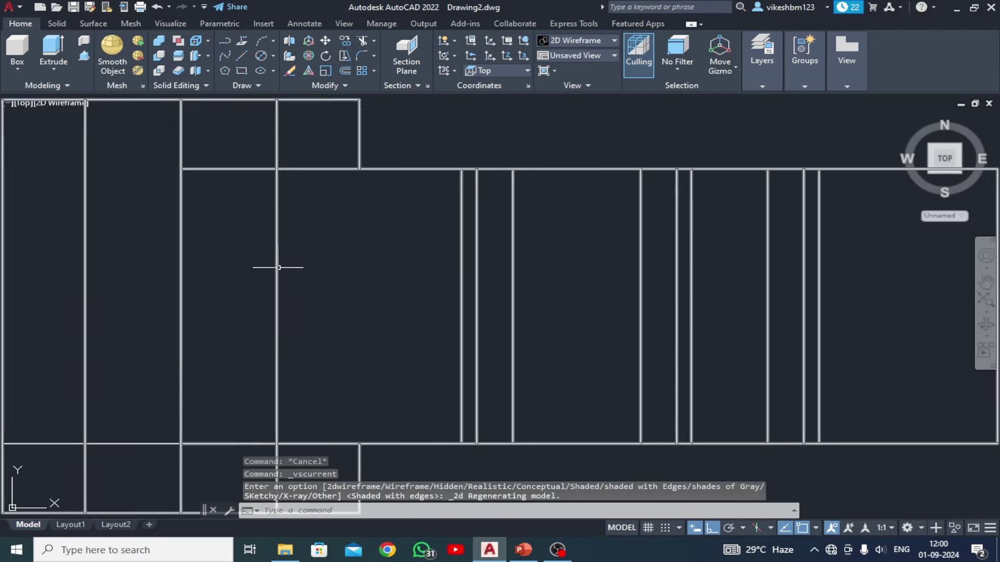
scroll(276, 267, down, 3)
middle_drag(299, 283, 355, 280)
scroll(349, 266, down, 2)
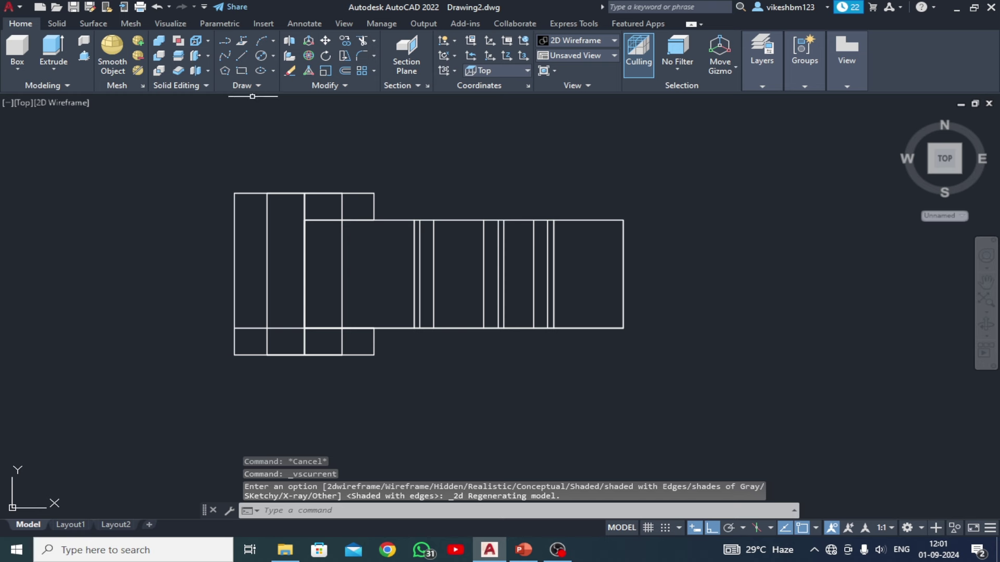
Start a new line outline from the block with 28-unit and 8-unit edges
click(242, 54)
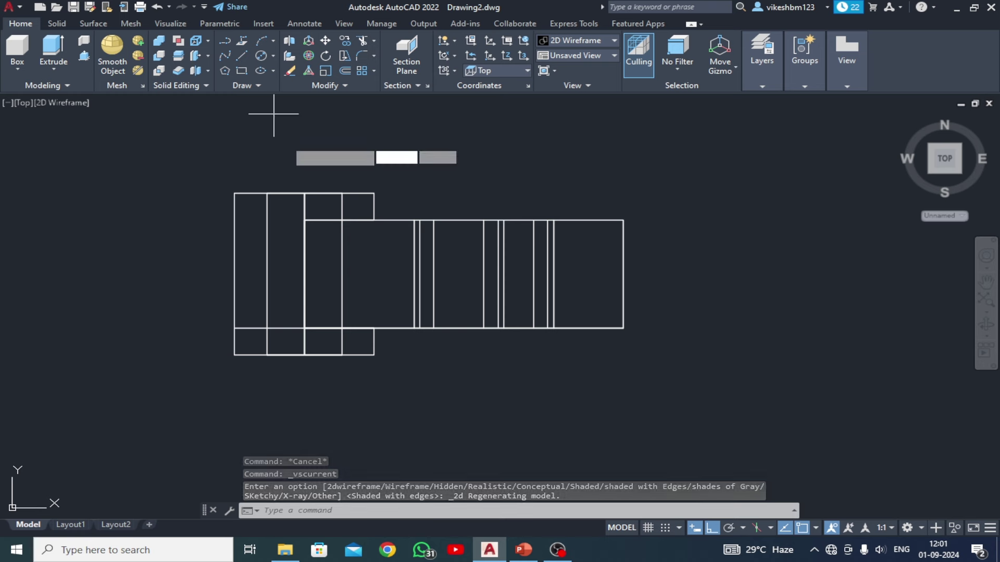
click(304, 273)
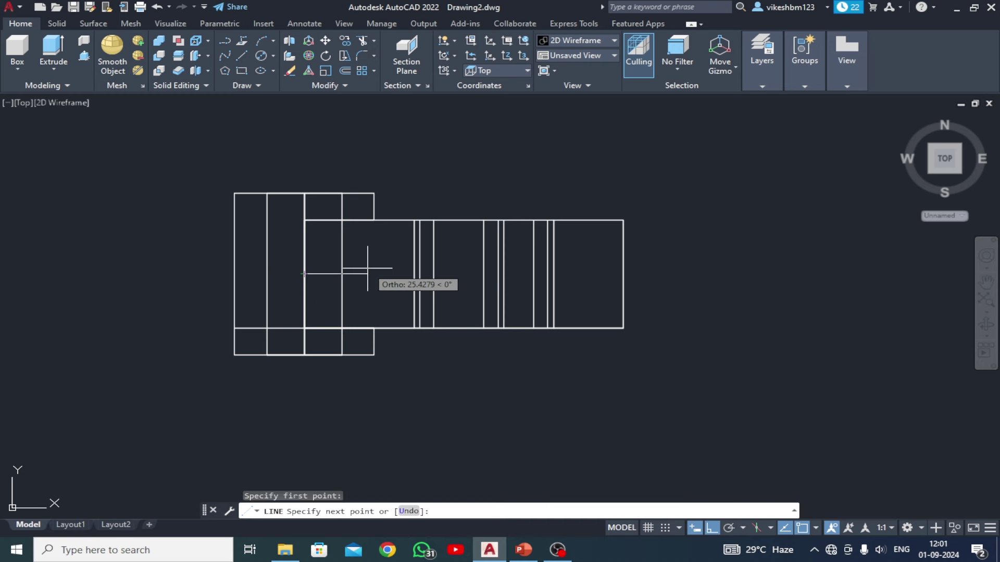
text(28)
key(Return)
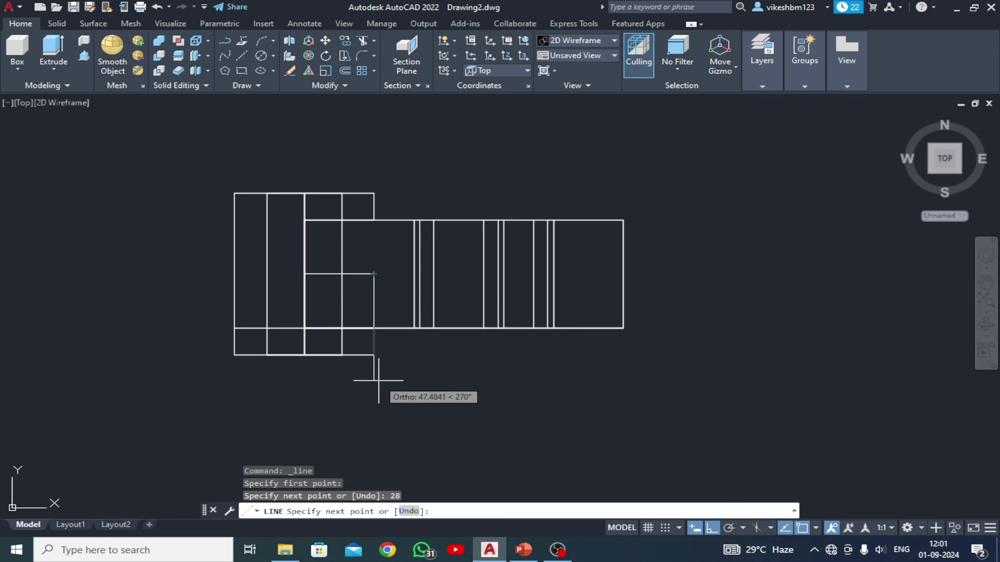
text(8)
key(Return)
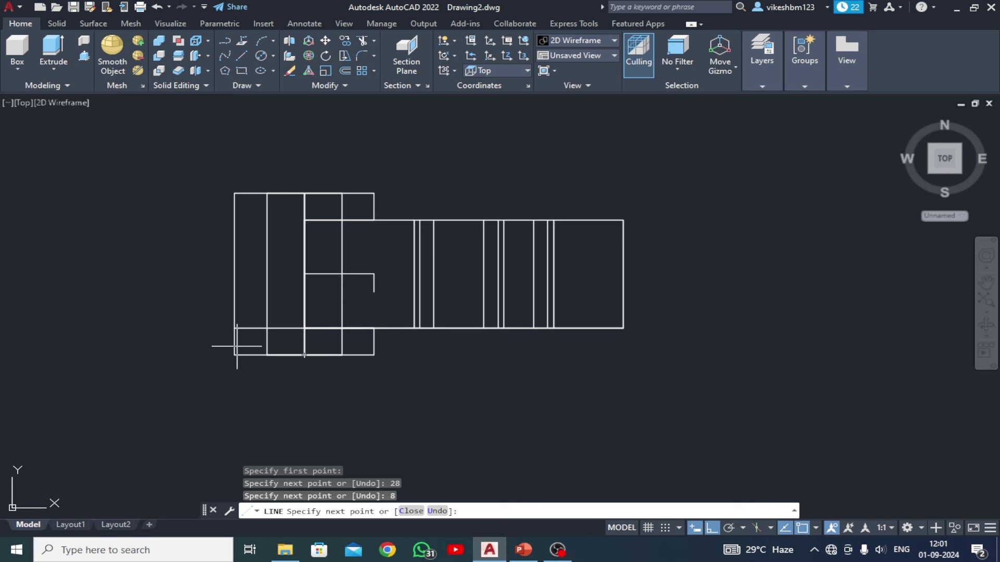
Complete the outline with a long bottom edge, a 16-unit edge, and a top edge ending on the existing line
click(175, 318)
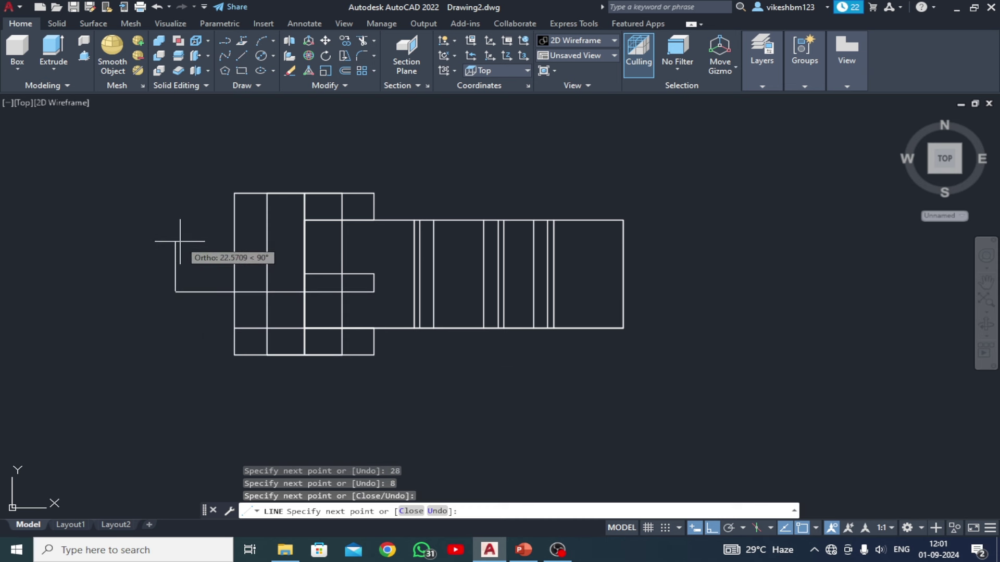
text(16)
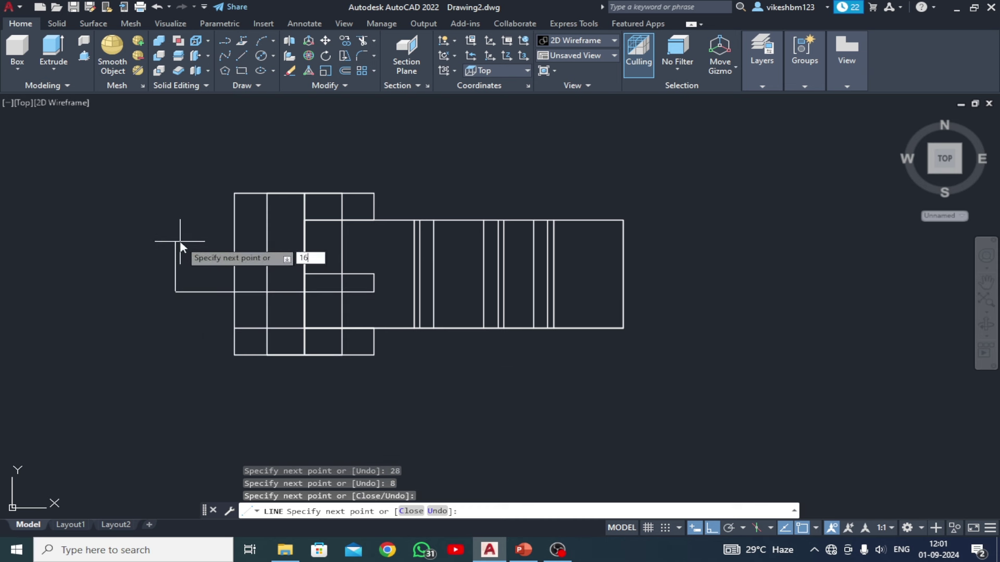
key(Return)
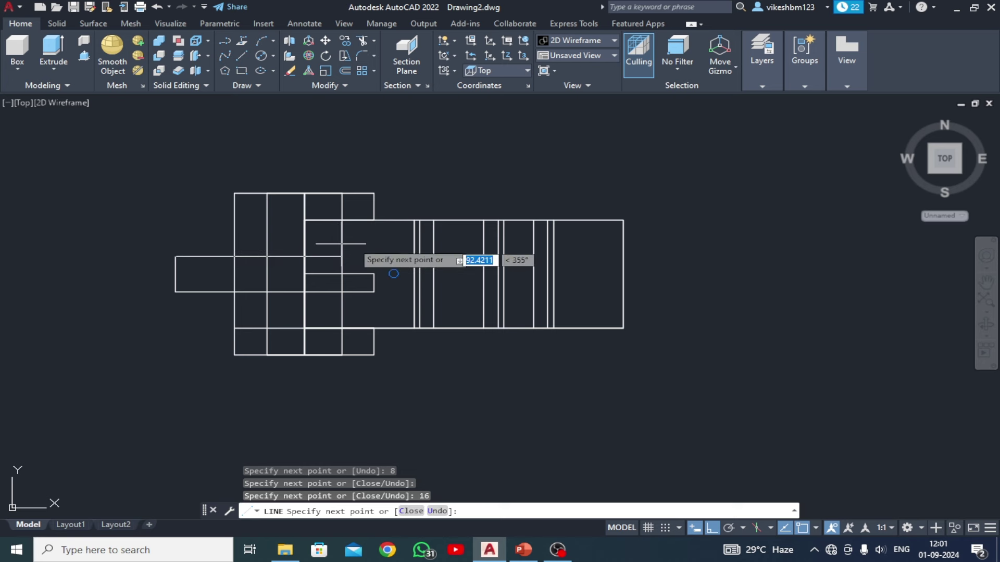
scroll(376, 262, up, 4)
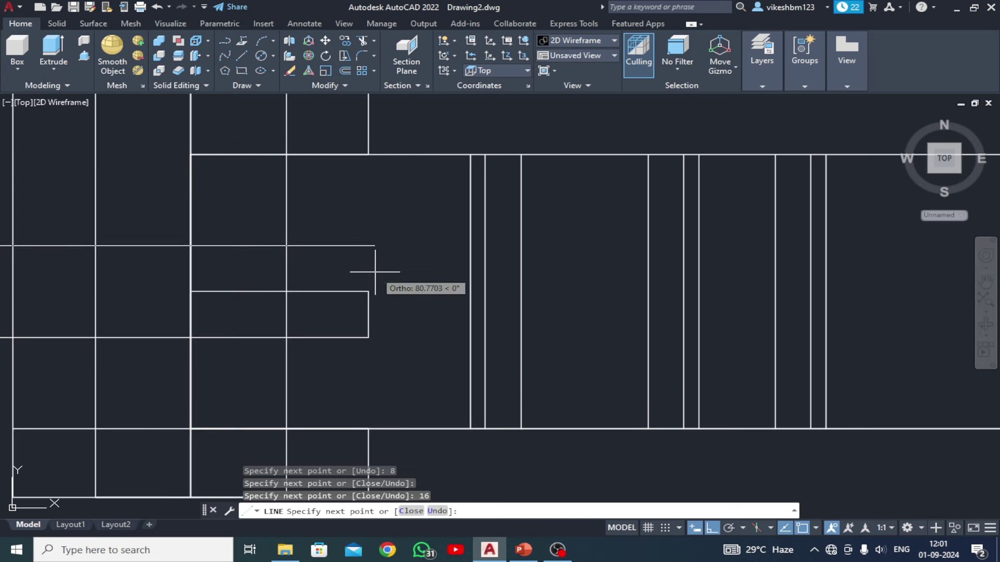
click(368, 246)
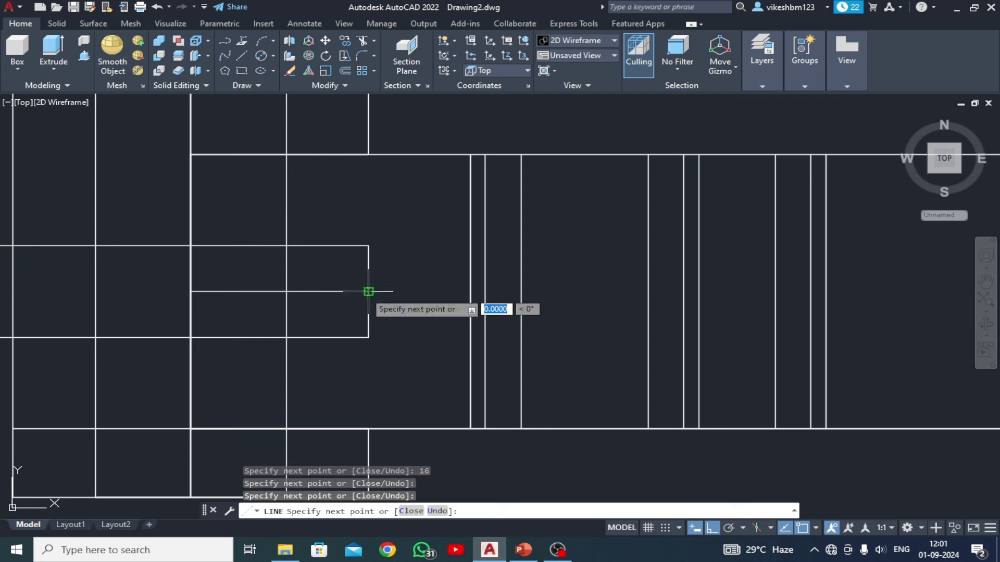
key(Escape)
scroll(386, 330, down, 2)
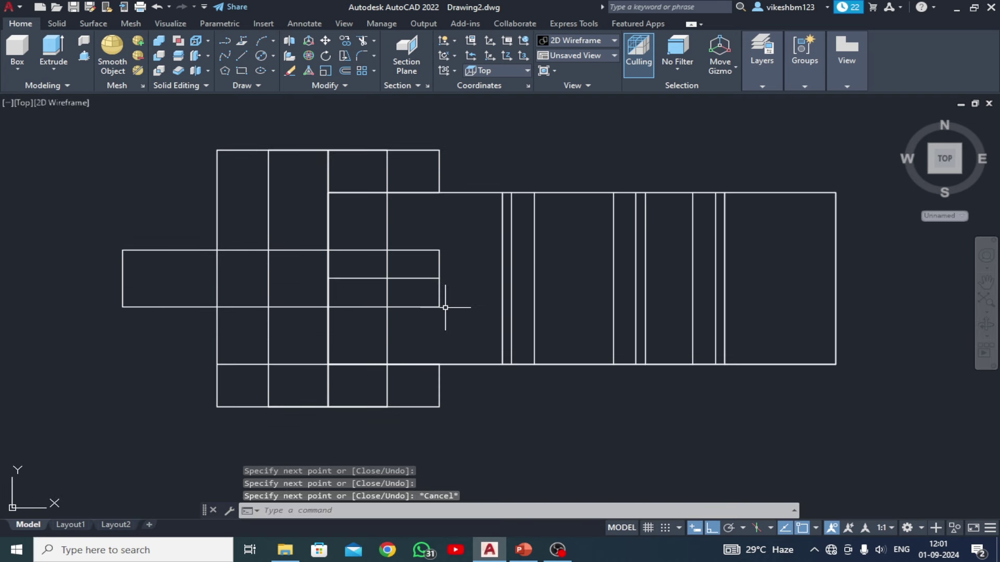
click(376, 278)
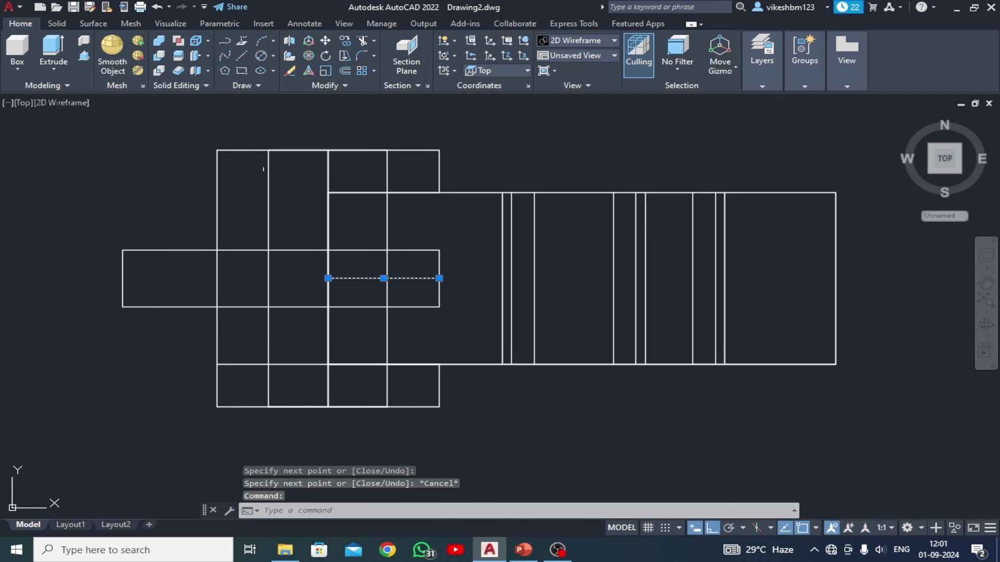
Erase the stray horizontal line and join the rectangle's five lines into one polyline
click(291, 68)
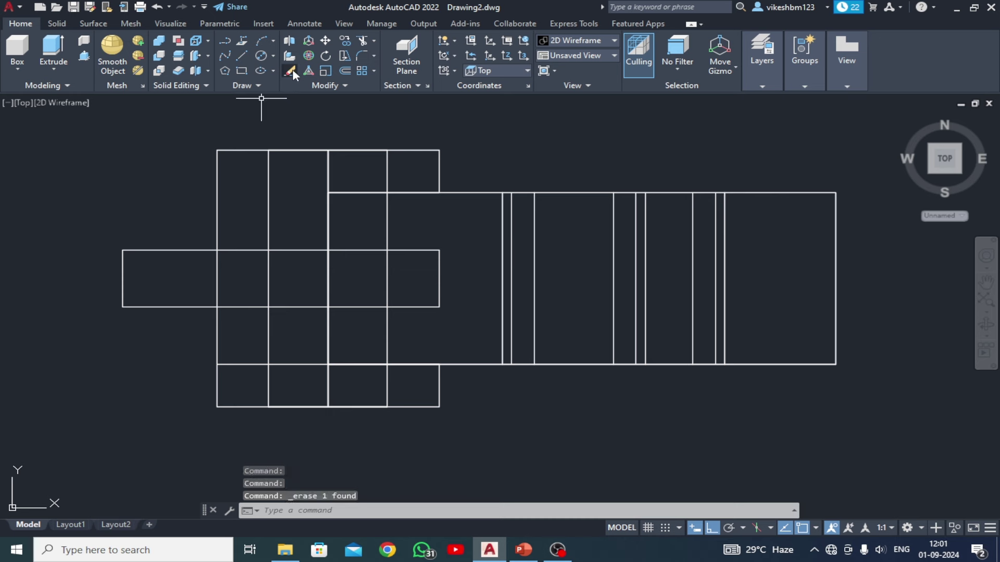
click(326, 86)
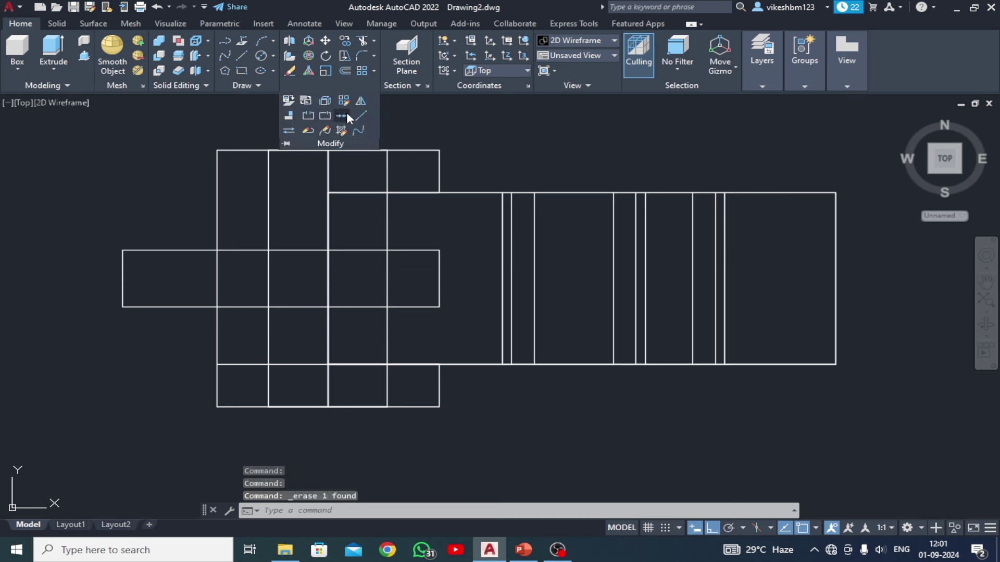
click(345, 115)
click(168, 219)
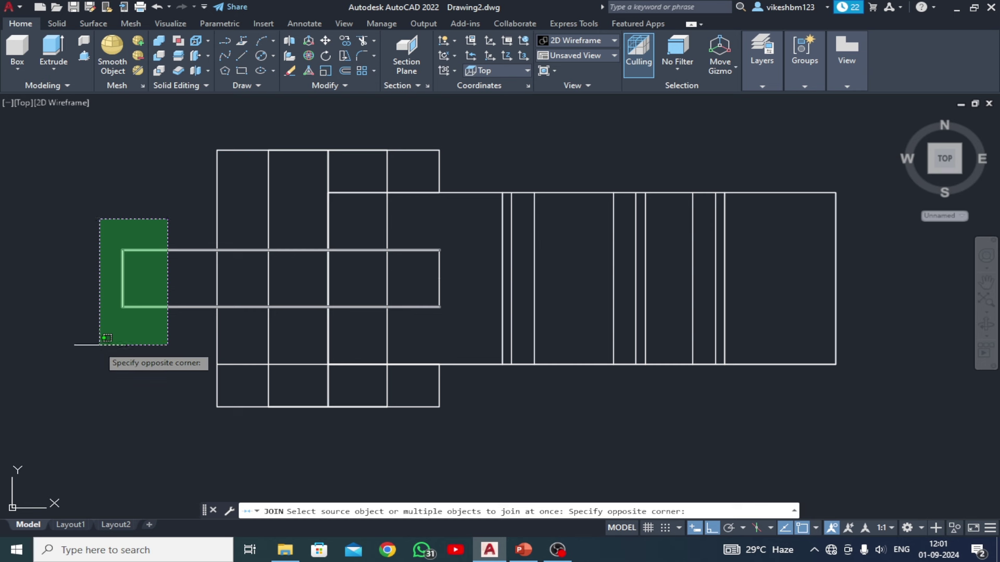
click(106, 338)
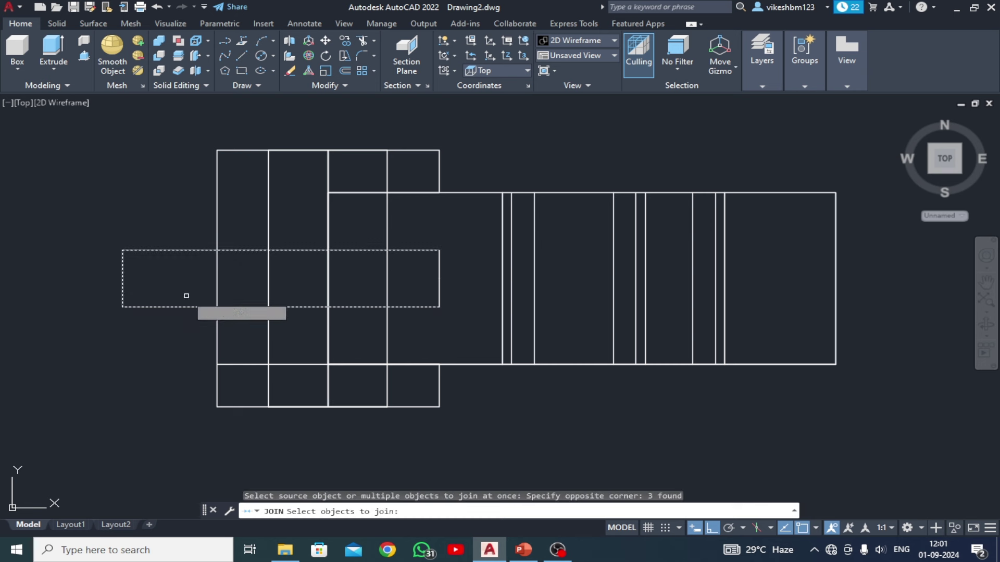
click(439, 274)
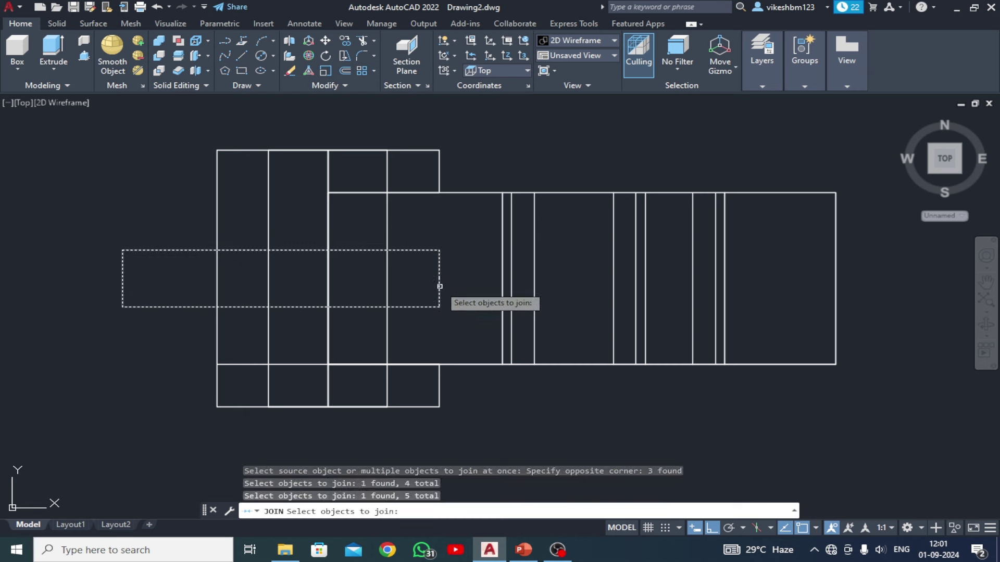
key(Return)
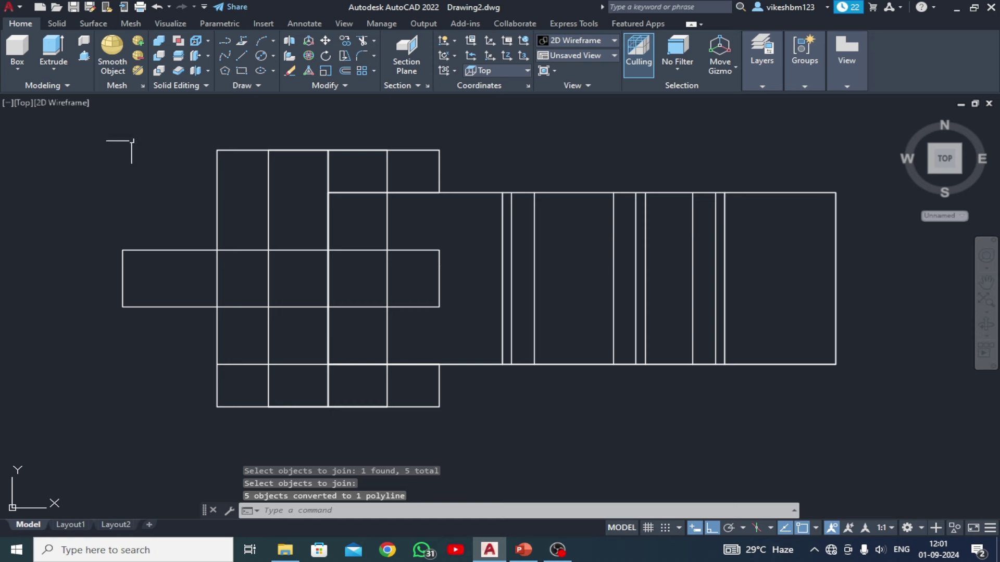
Orbit to inspect the model, then return to the SW Isometric view
click(24, 102)
click(57, 214)
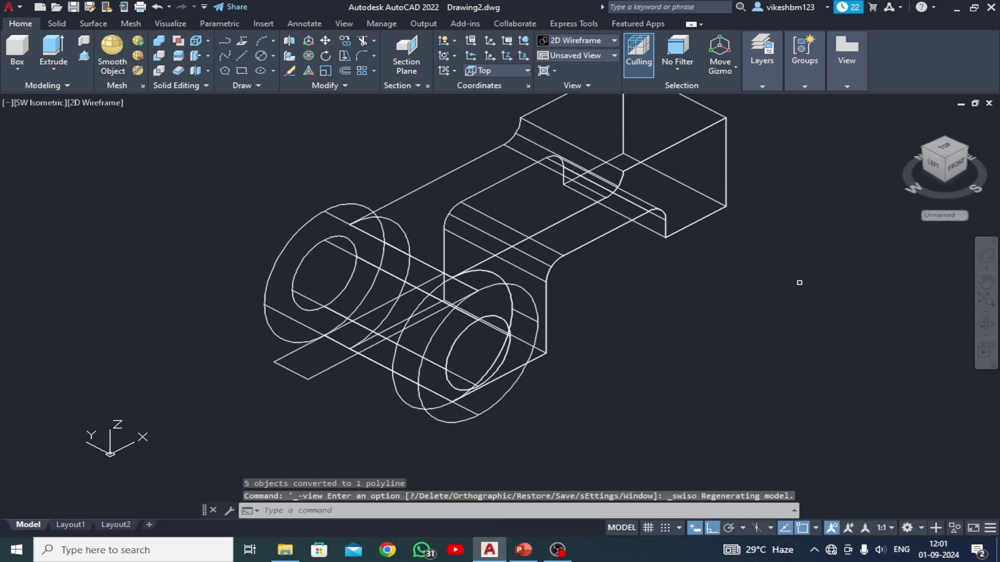
mouse_move(940, 354)
shift+middle_down()
mouse_move(739, 290)
mouse_move(770, 368)
shift+middle_up()
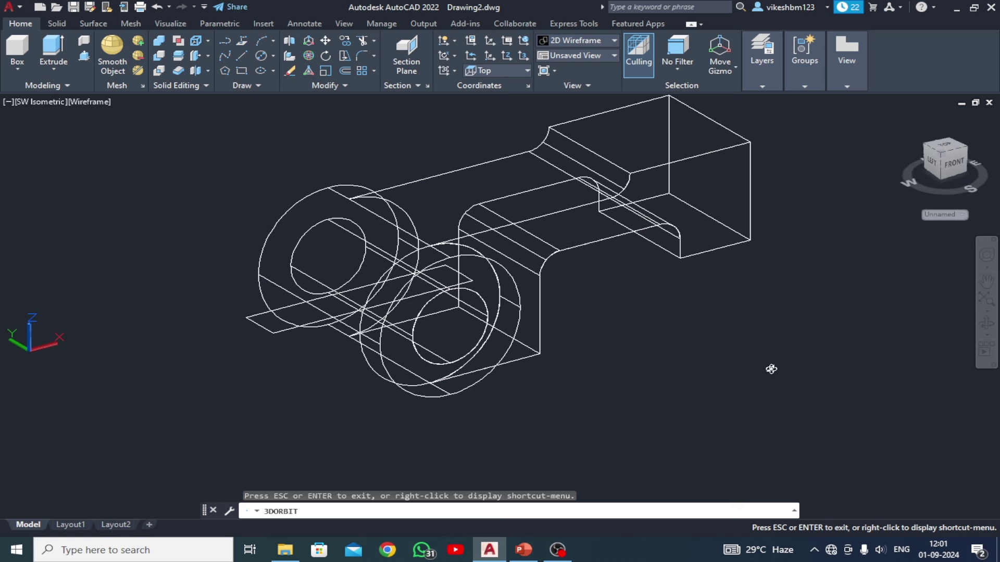
click(36, 102)
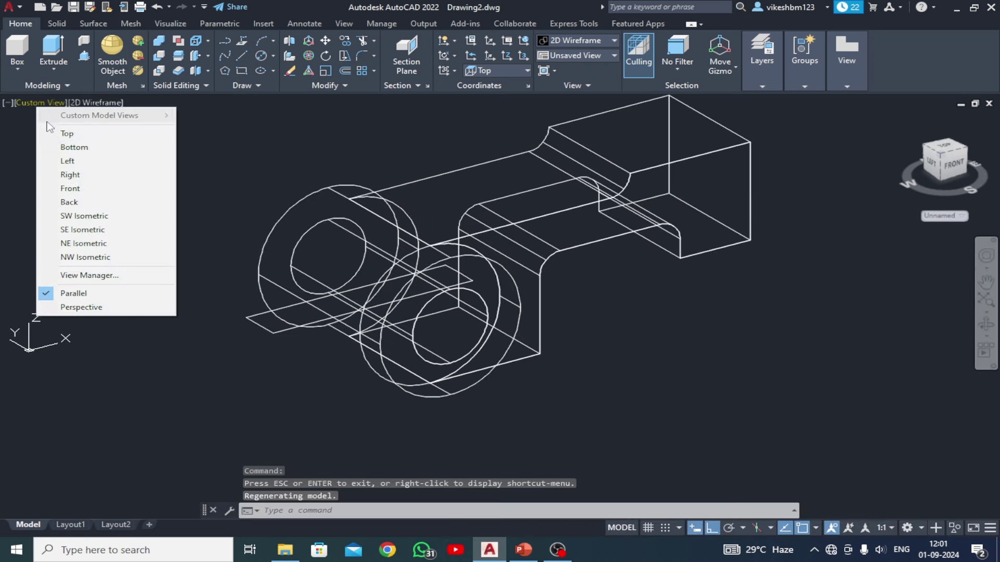
click(68, 214)
middle_drag(432, 285, 423, 272)
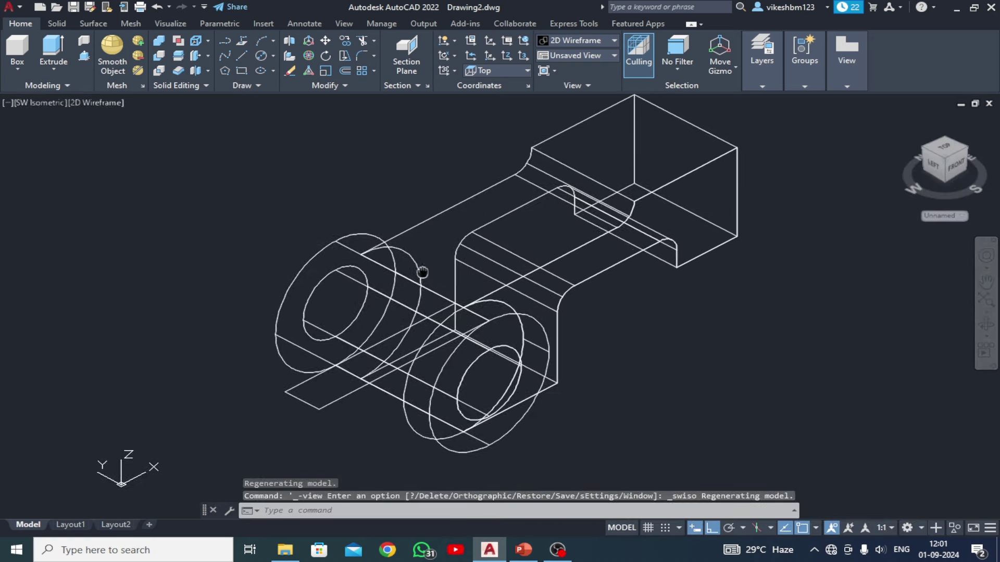
Move the thin plate straight up along Z to the lug boss level
click(329, 42)
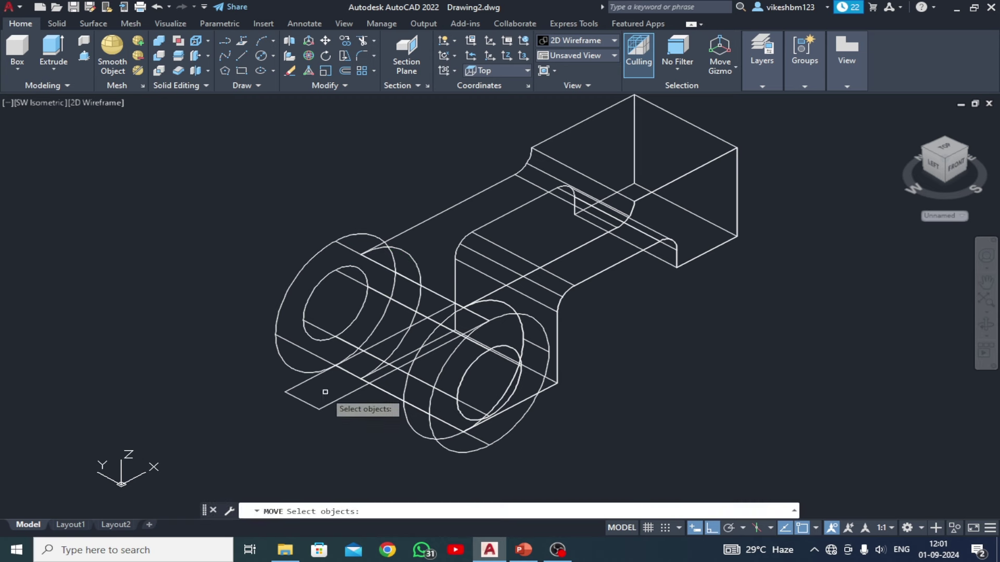
click(312, 405)
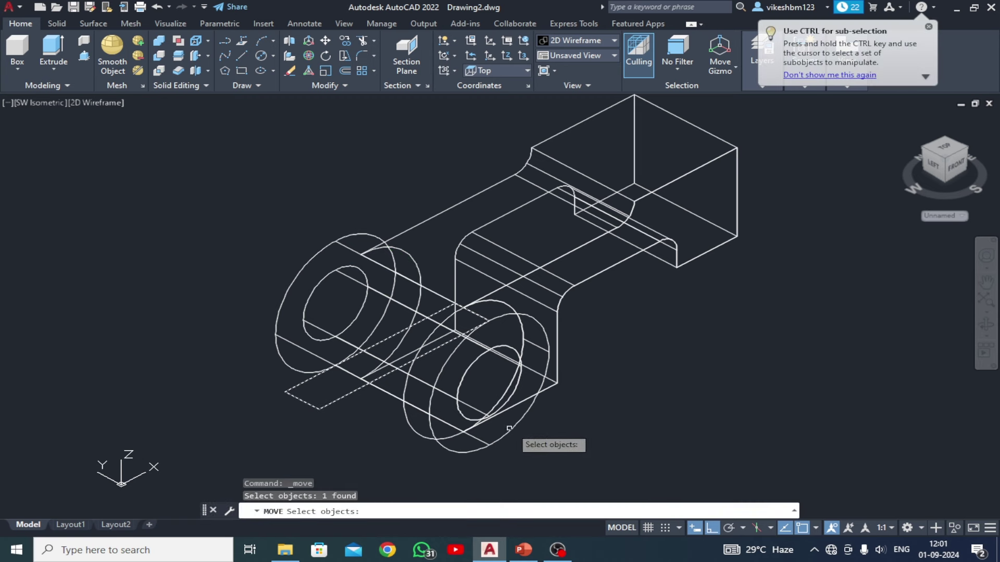
key(Return)
click(694, 417)
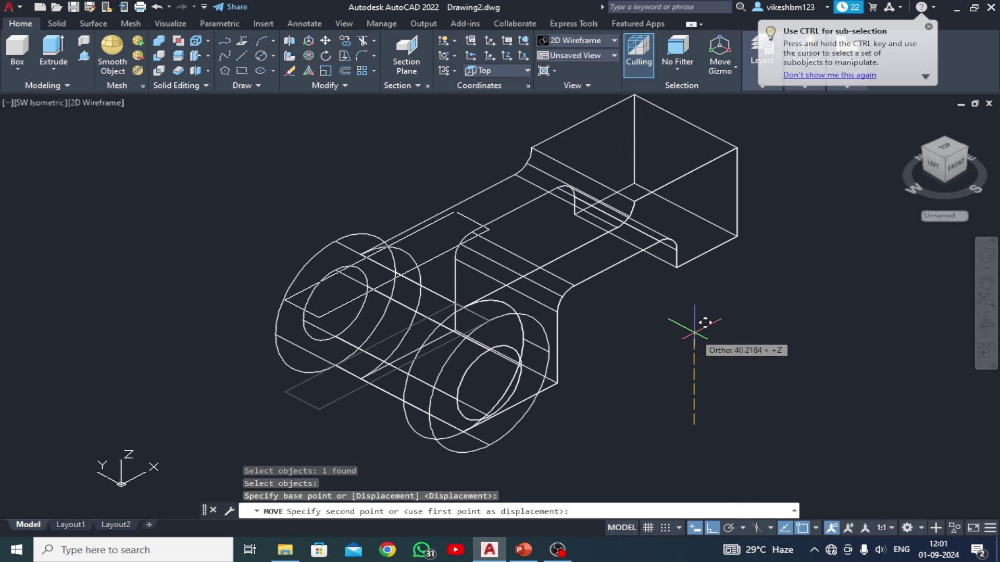
click(695, 329)
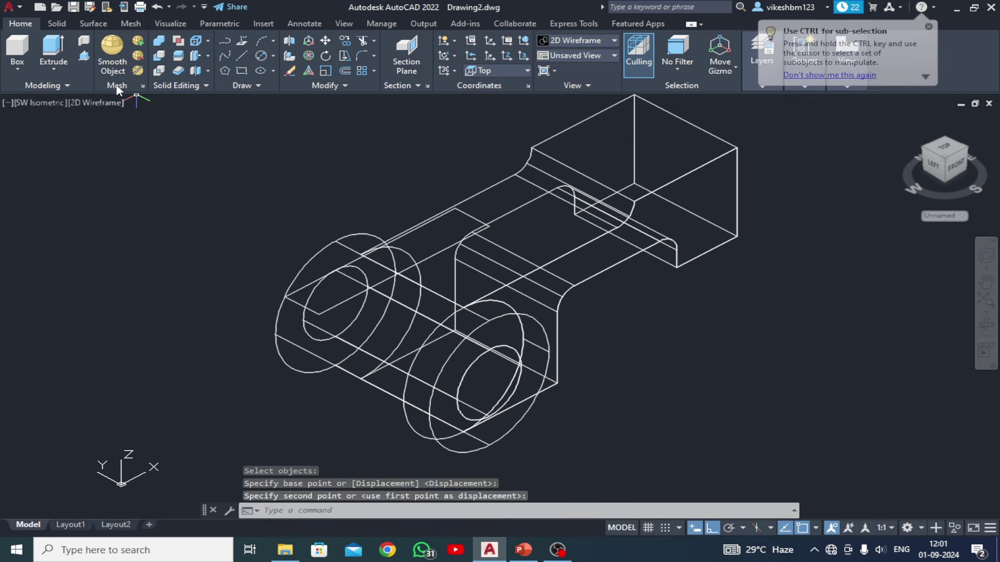
Press-pull the rectangular plate outline downward into a tall box
click(84, 56)
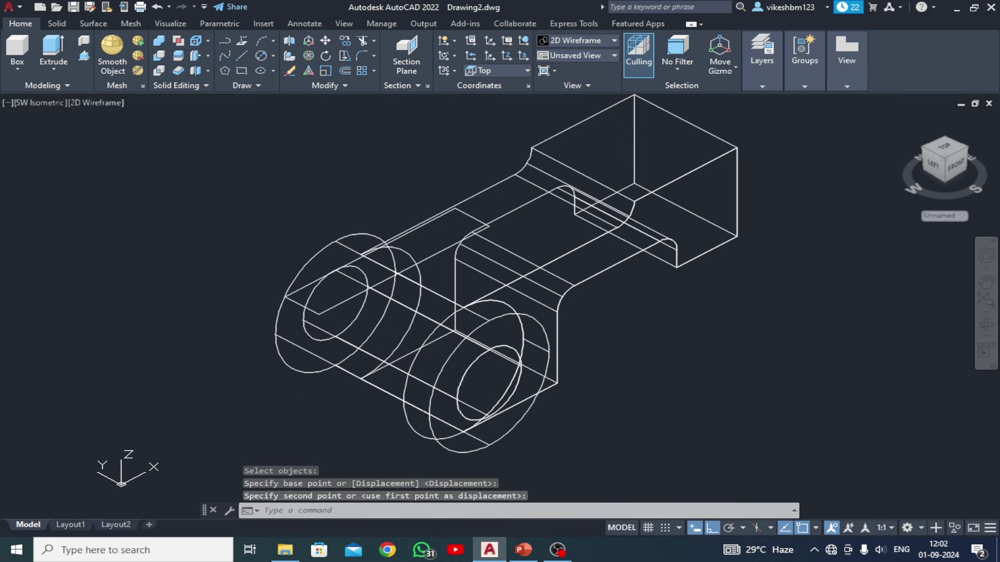
click(297, 307)
middle_drag(274, 451, 272, 402)
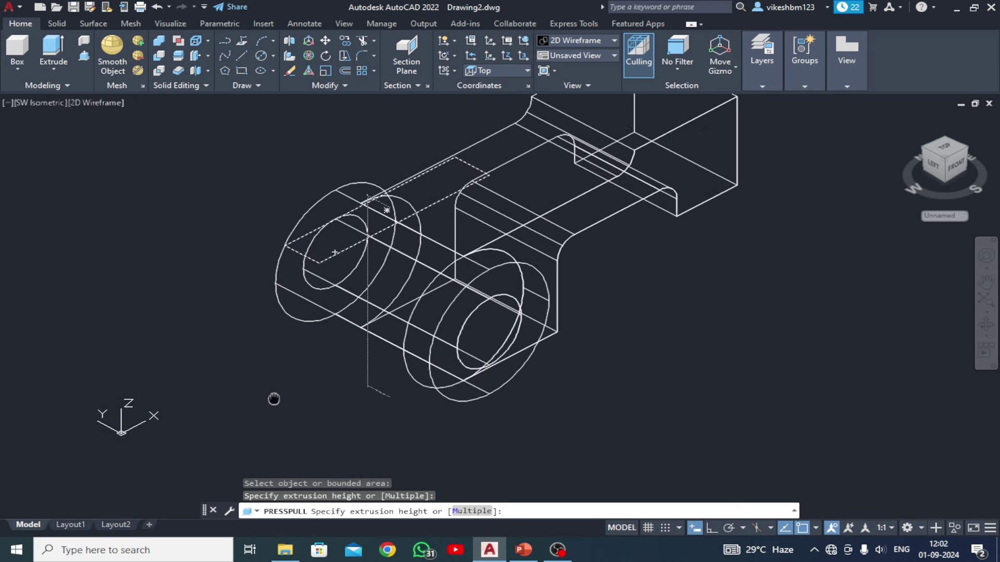
click(274, 414)
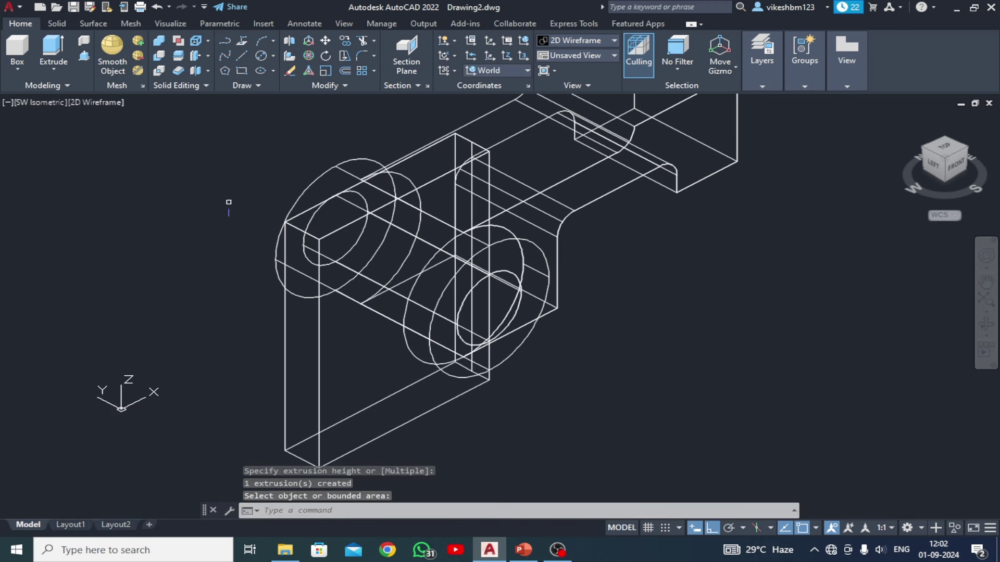
Subtract the box from the bracket to cut a slot through the lug boss
click(159, 55)
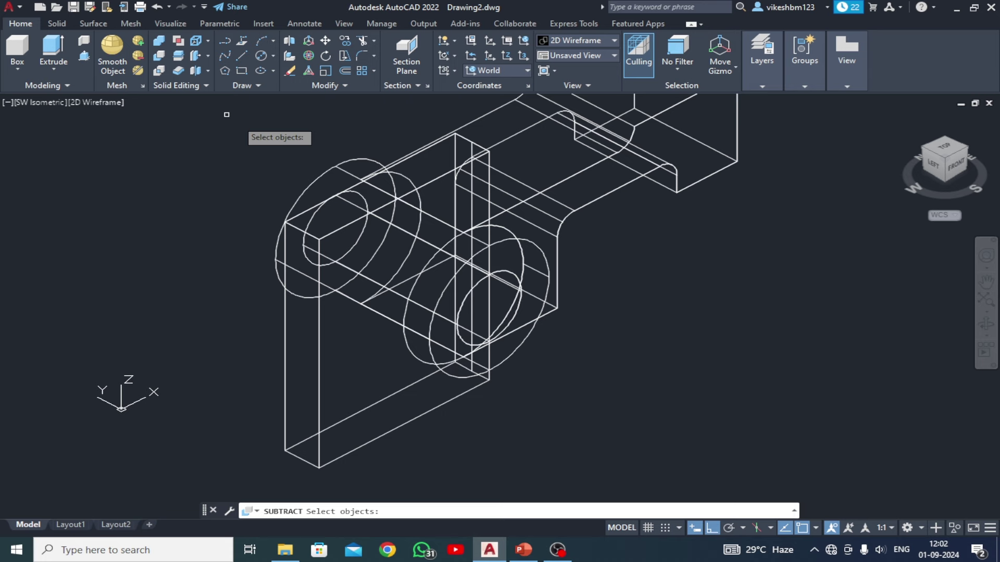
click(317, 179)
key(Return)
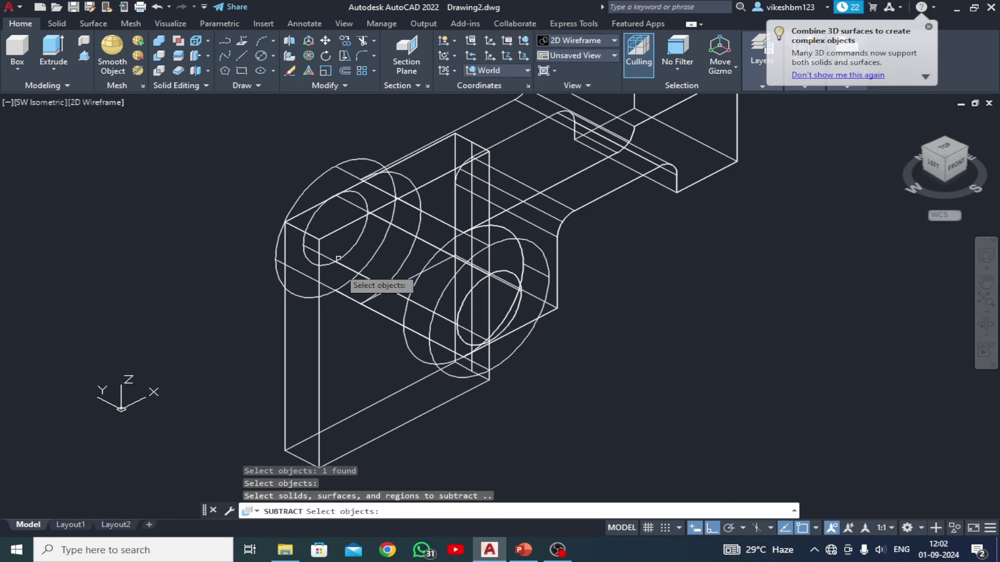
click(319, 326)
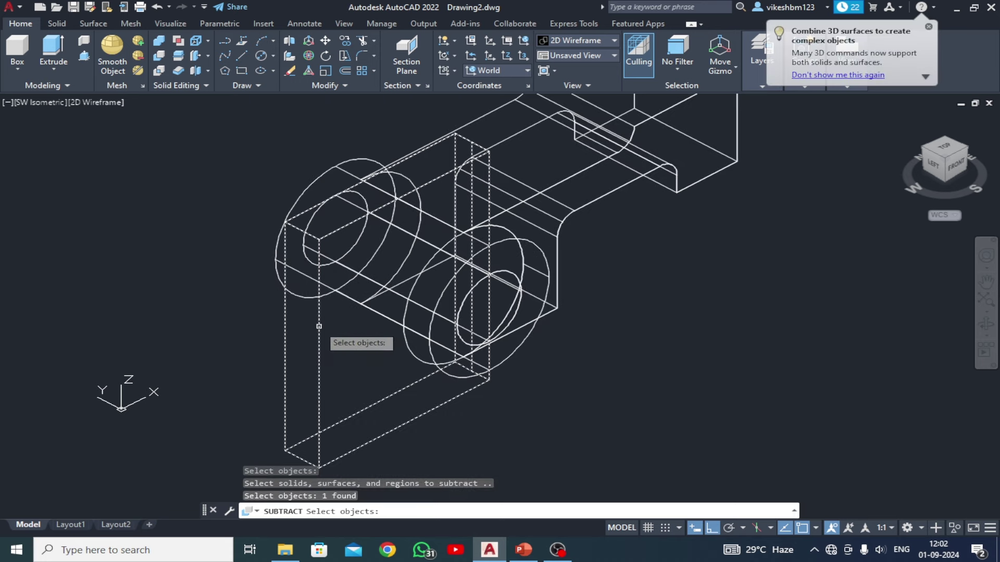
key(Return)
Erase the leftover cylinder solid and recentre the model
middle_drag(585, 361, 556, 391)
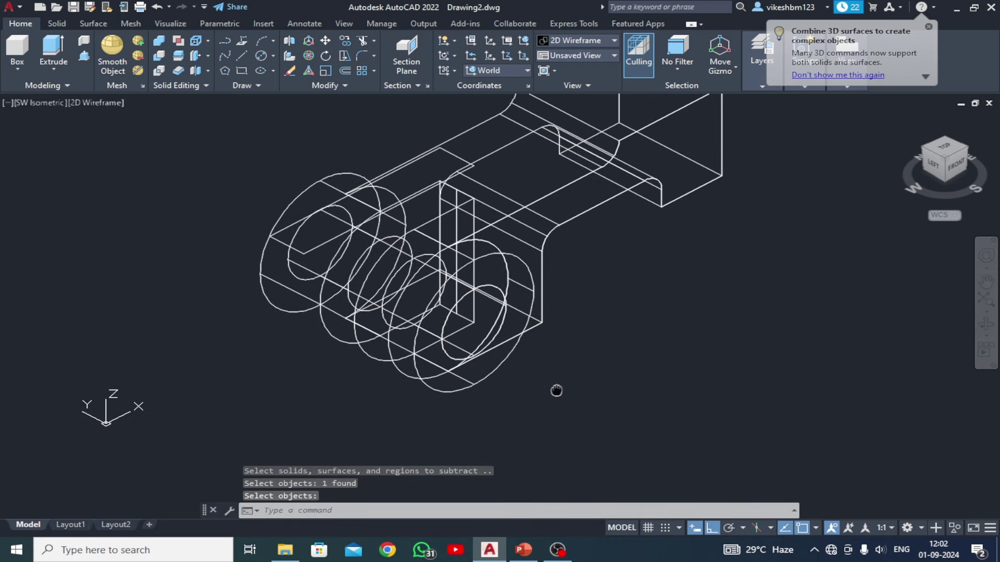
click(286, 245)
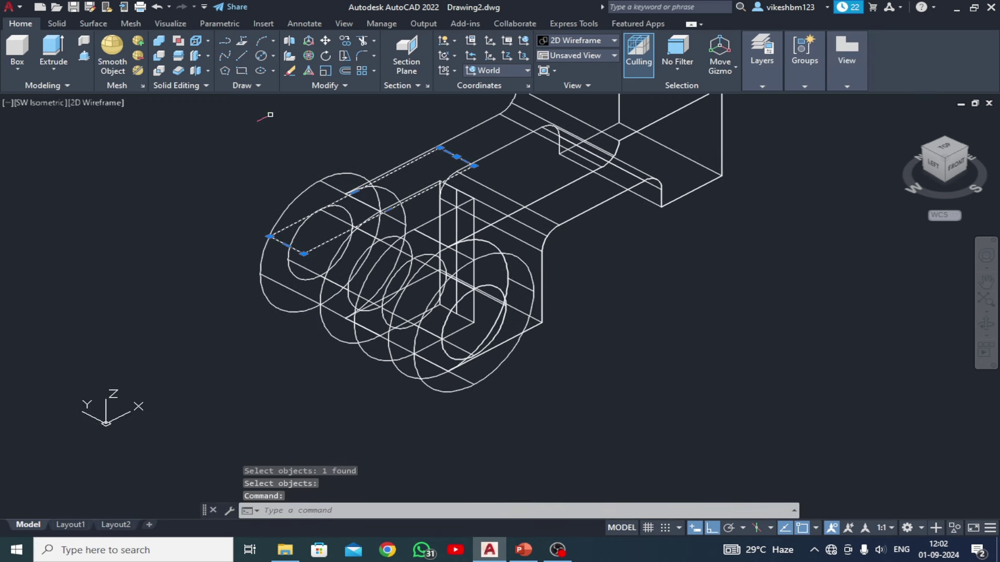
click(289, 73)
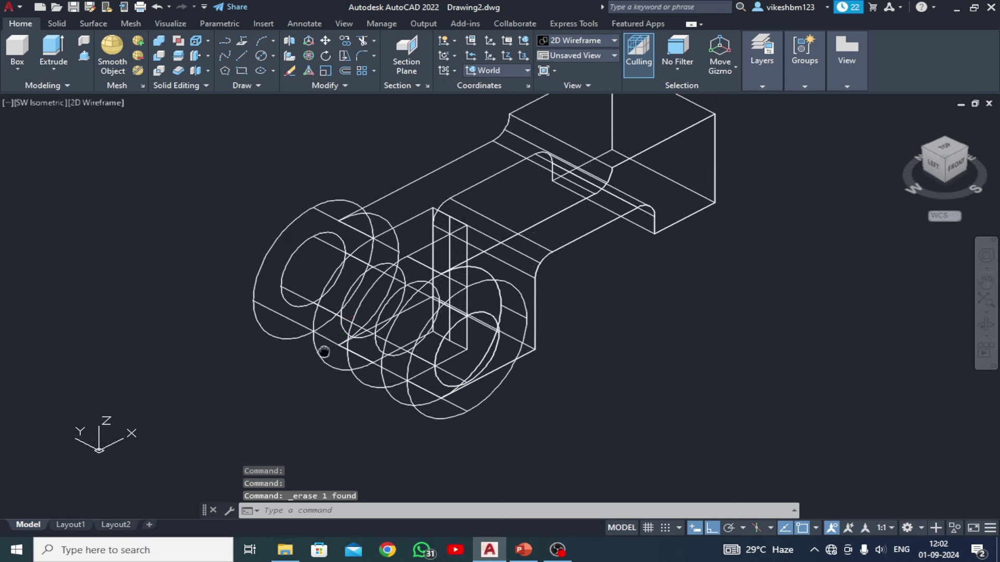
middle_drag(130, 137, 122, 168)
Display the bracket as Shaded with edges, then glance at the reference drawing slides
click(106, 103)
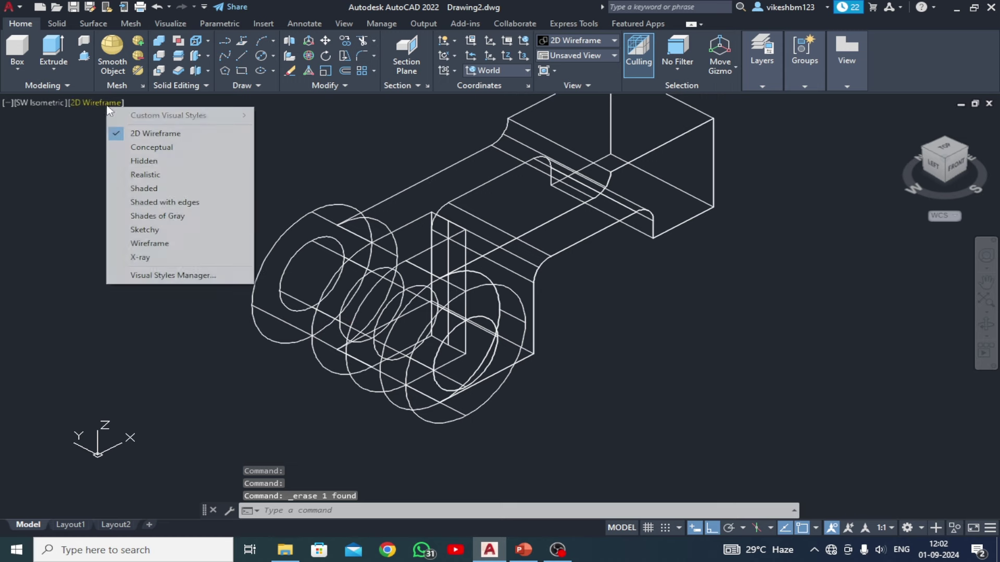
click(130, 200)
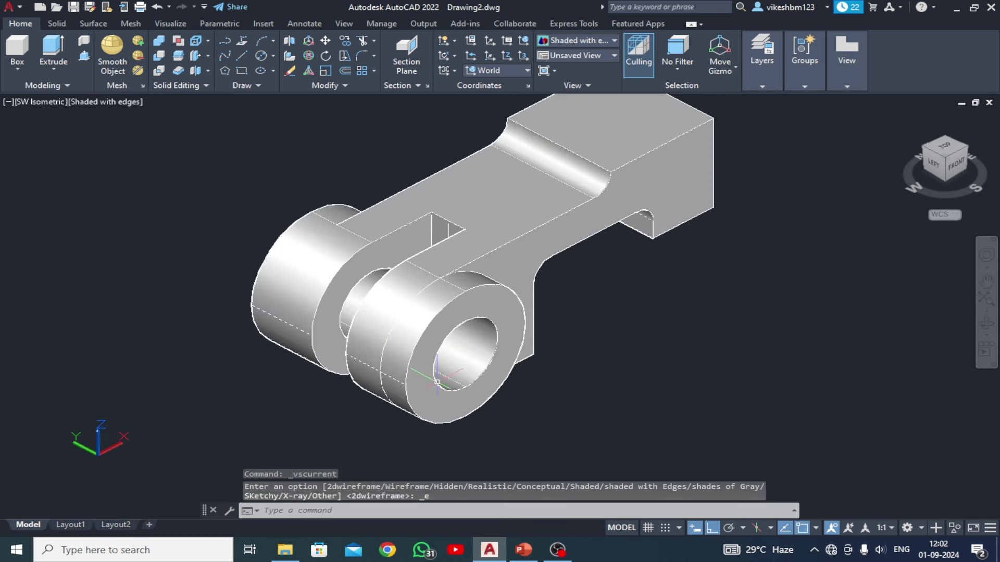
scroll(568, 352, down, 3)
mouse_move(583, 341)
middle_down()
mouse_move(556, 360)
mouse_move(494, 366)
middle_up()
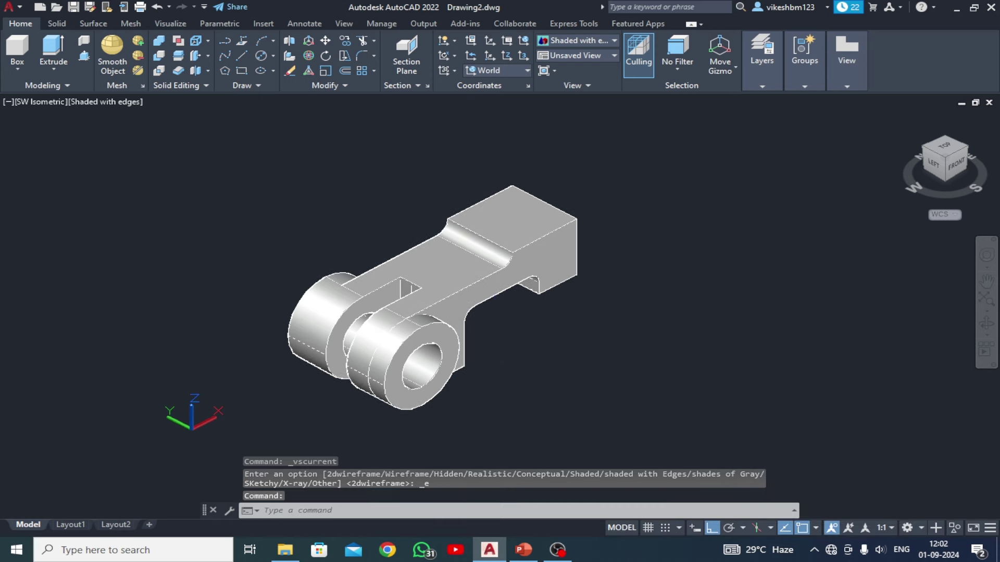
scroll(474, 326, up, 2)
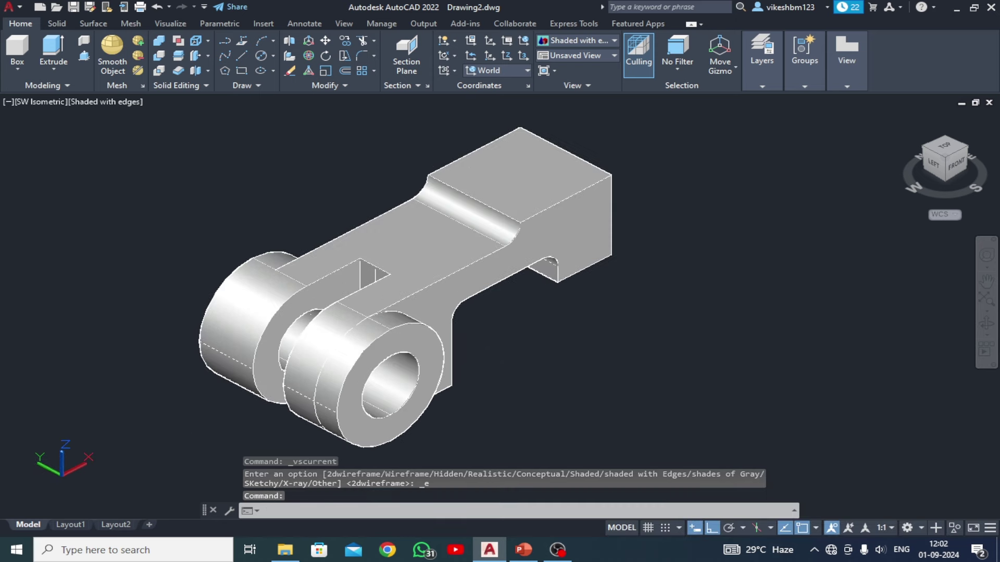
click(523, 550)
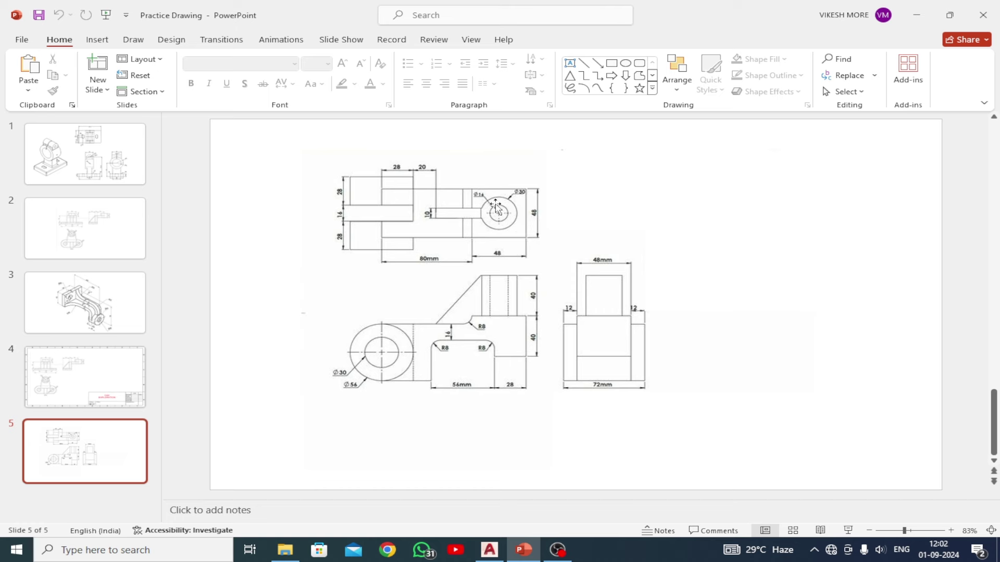
click(489, 549)
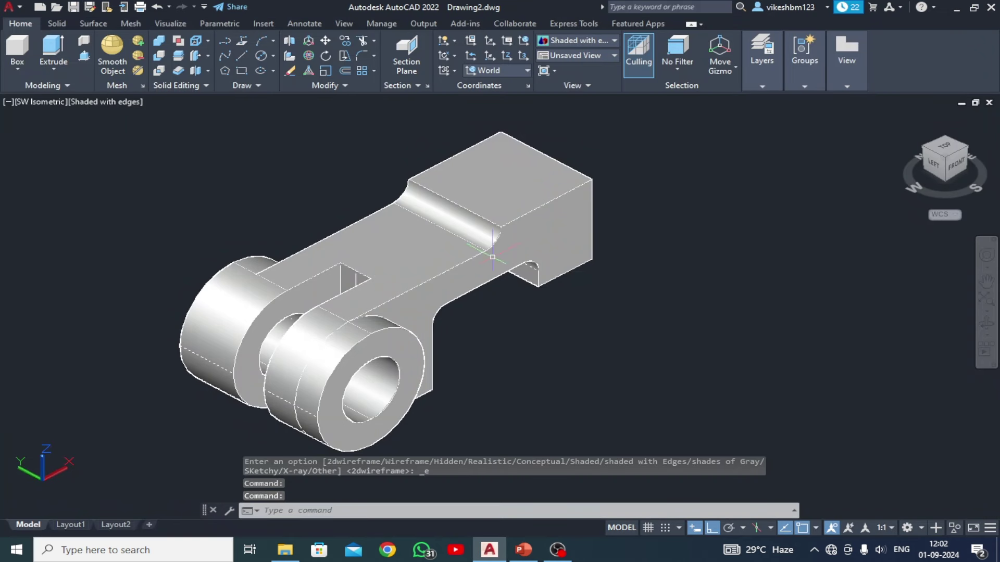
Set the UCS to Top and draw concentric 30 and 16 diameter circles on the block top
click(496, 70)
click(495, 92)
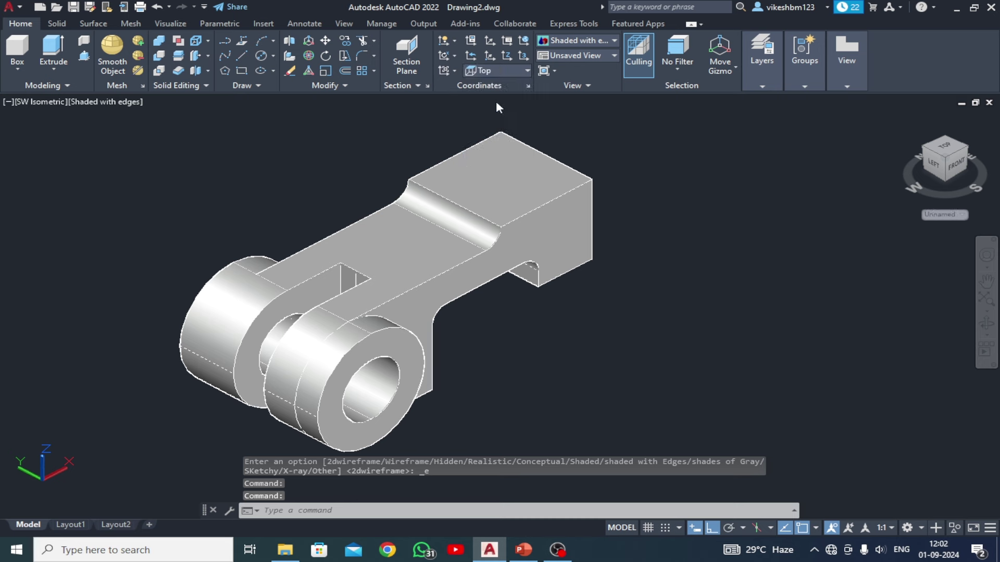
click(263, 54)
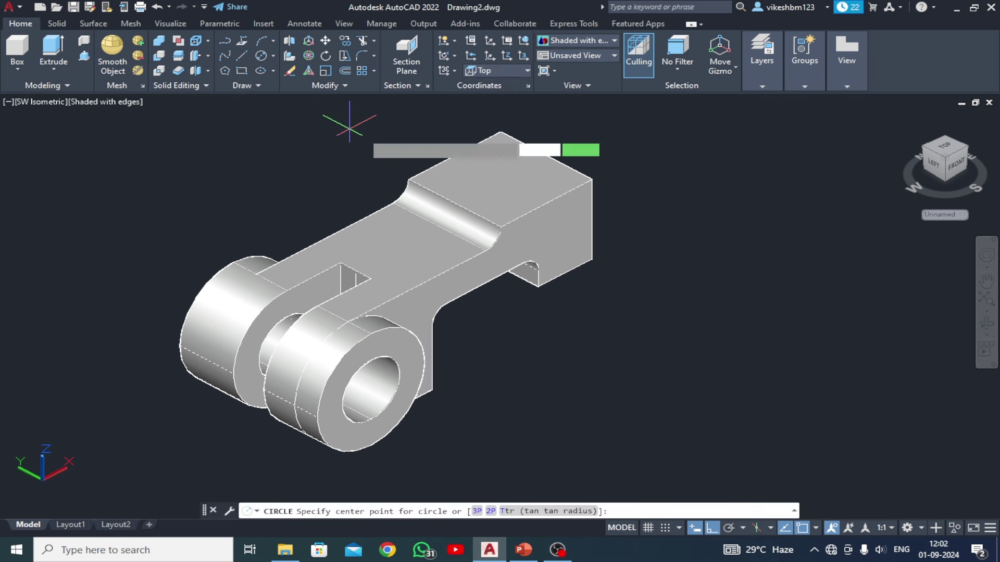
click(501, 179)
text(30)
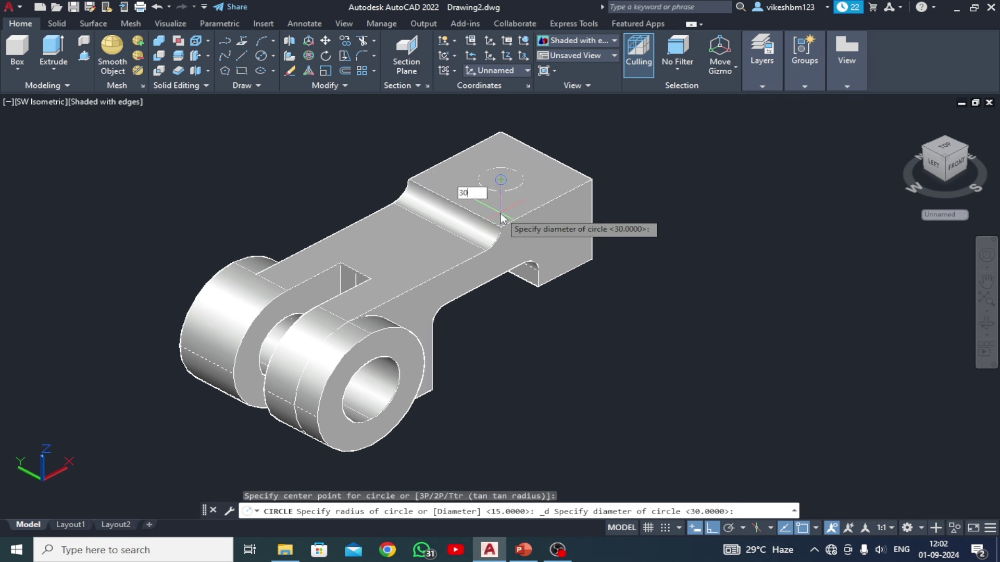
key(Return)
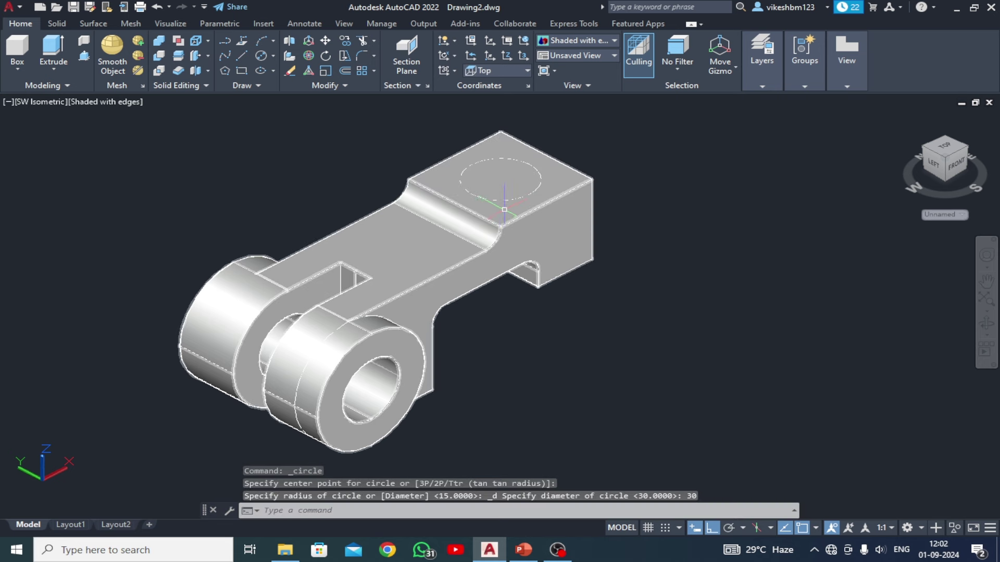
click(260, 61)
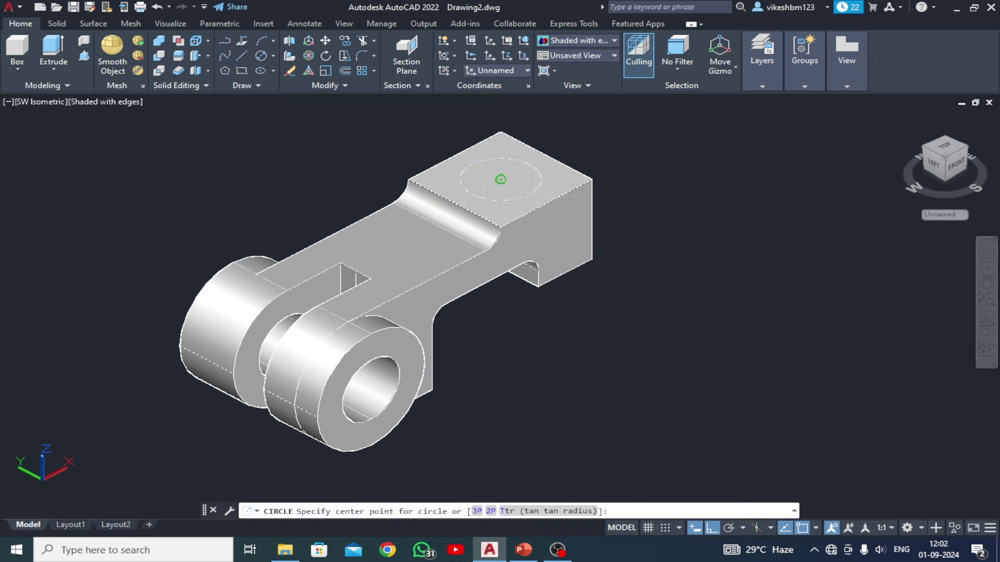
click(501, 180)
text(16)
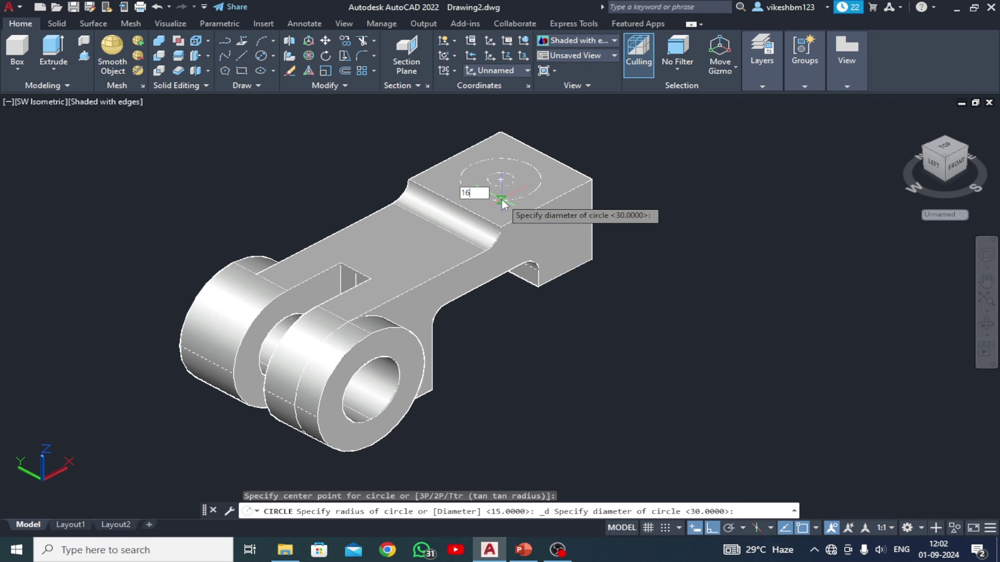
key(Return)
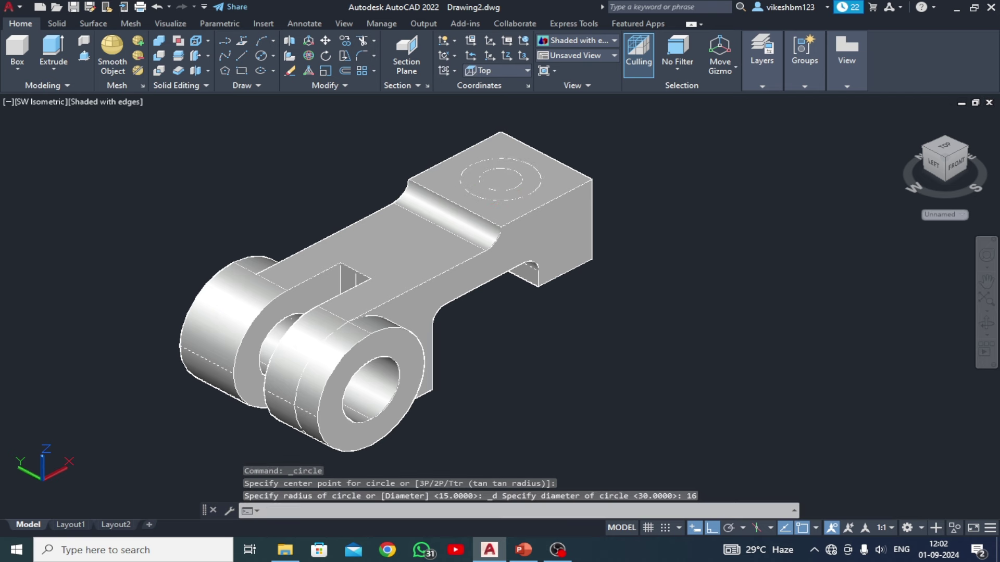
Press-pull the ring between the circles 40 high, then check the reference drawing
middle_drag(556, 394, 565, 433)
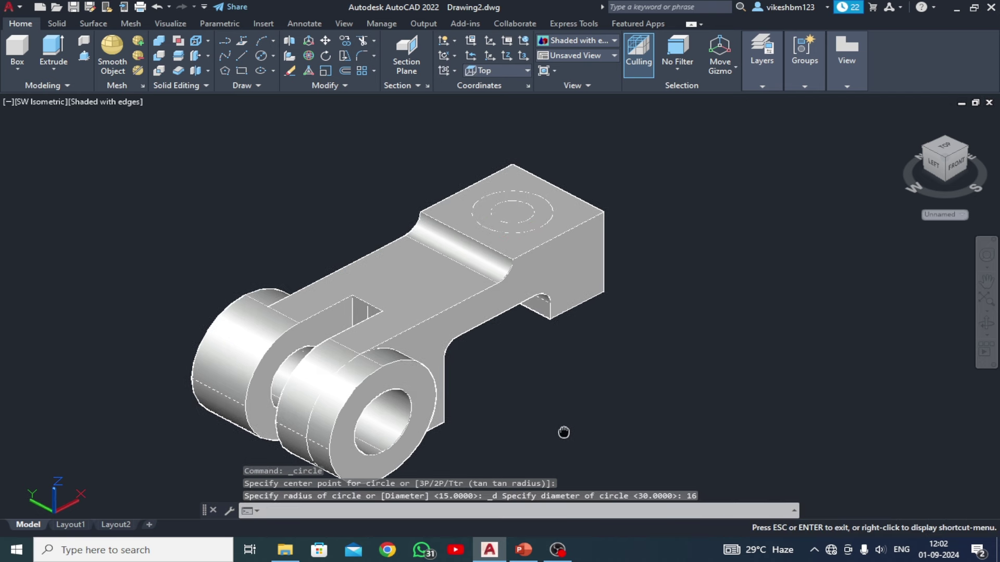
click(86, 64)
click(487, 203)
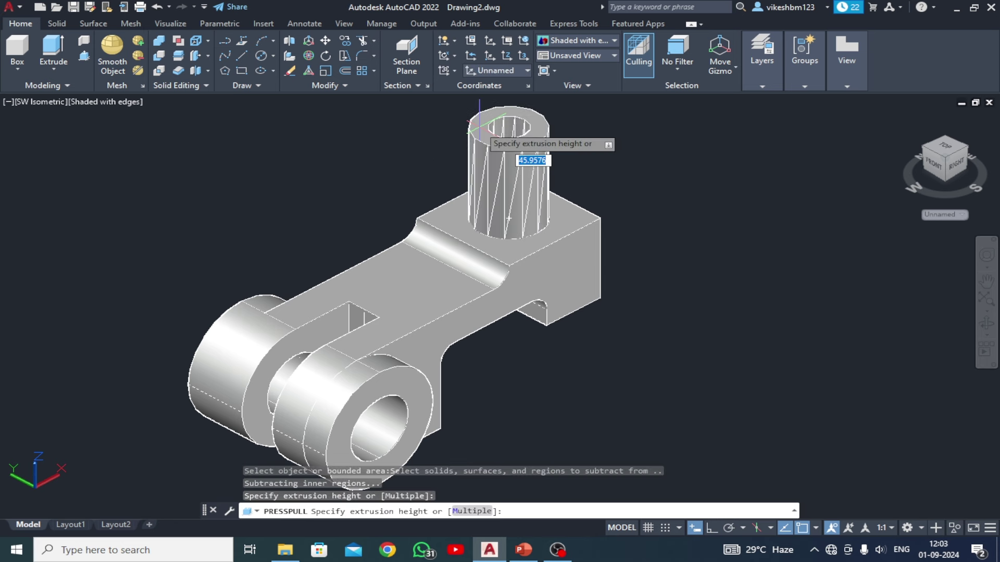
text(40)
key(Return)
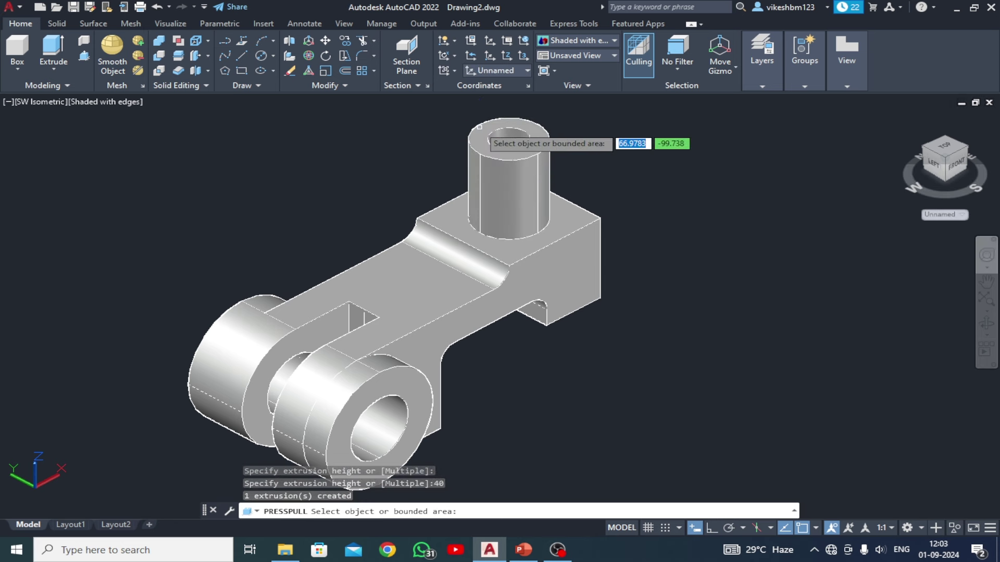
key(Return)
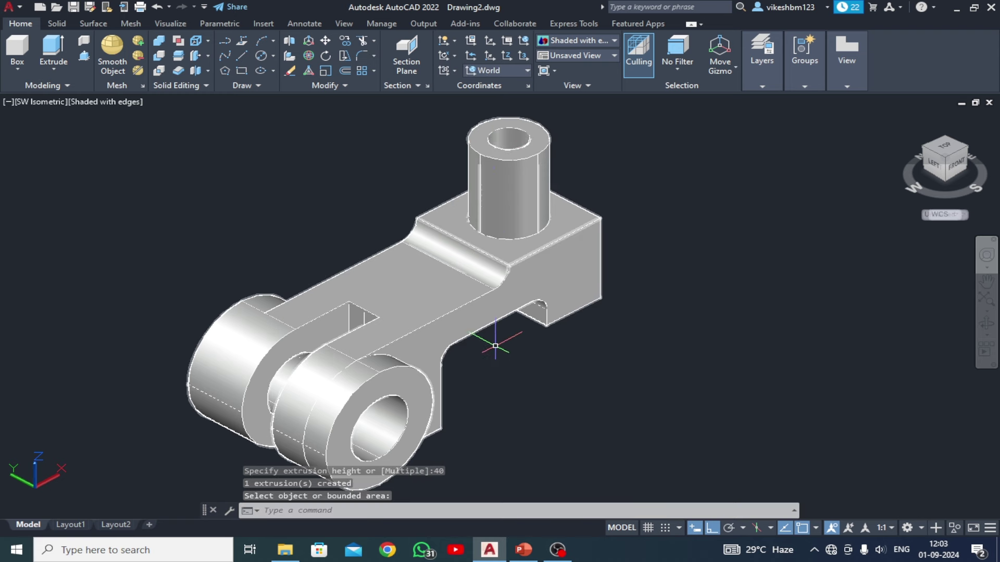
middle_drag(495, 346, 515, 328)
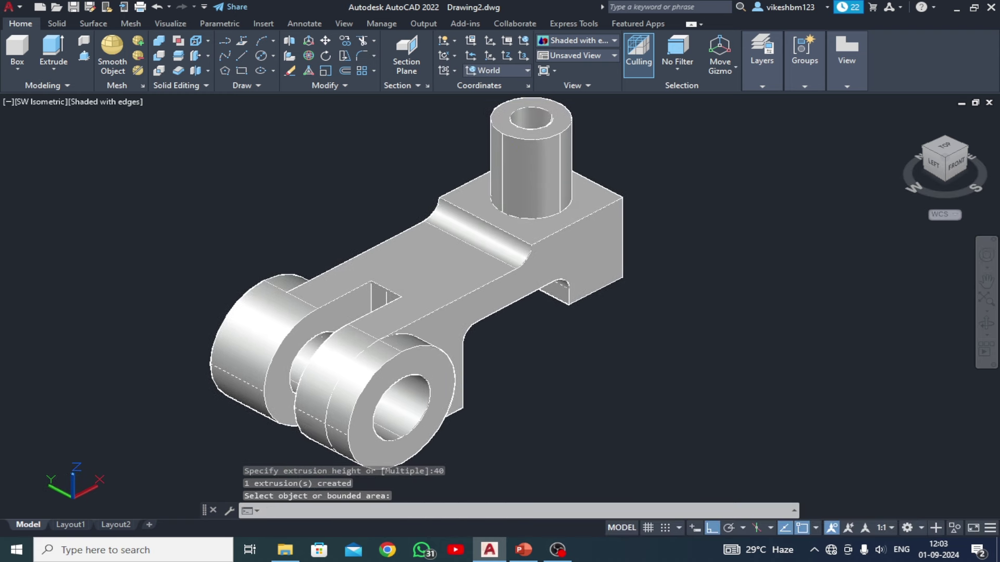
click(523, 550)
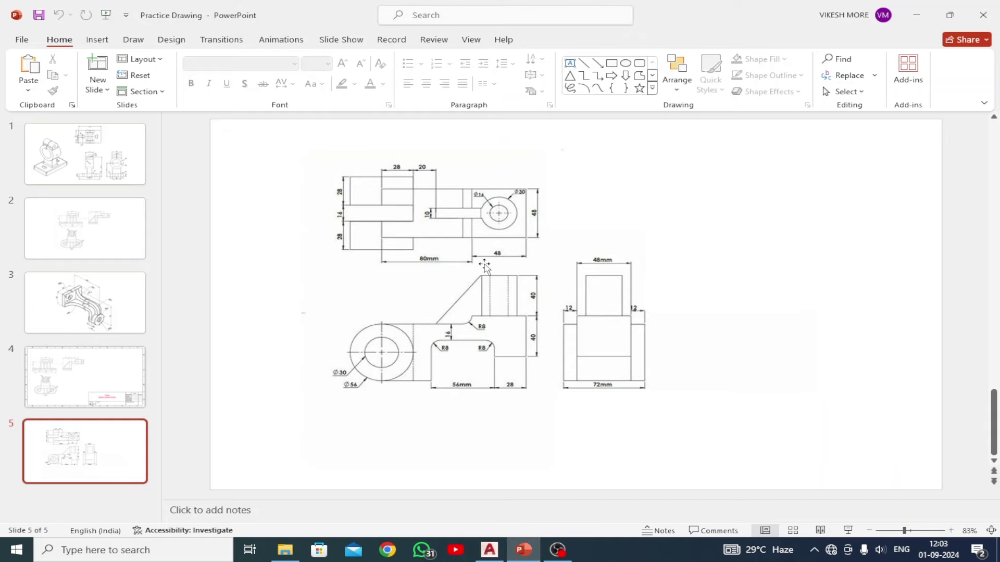
click(489, 549)
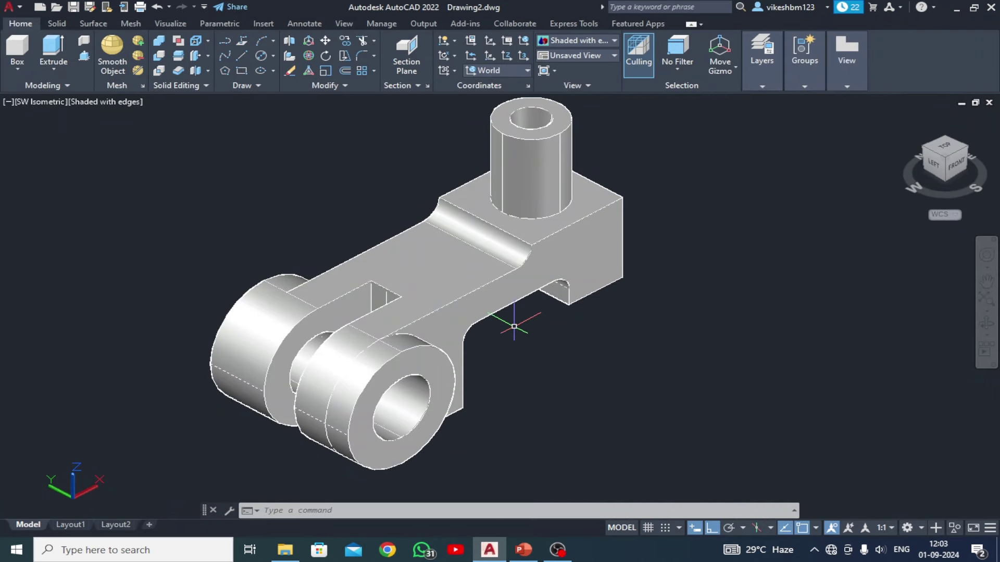
Create a wedge with a 41 by 10 base and height 48 beside the model
middle_drag(514, 327, 479, 318)
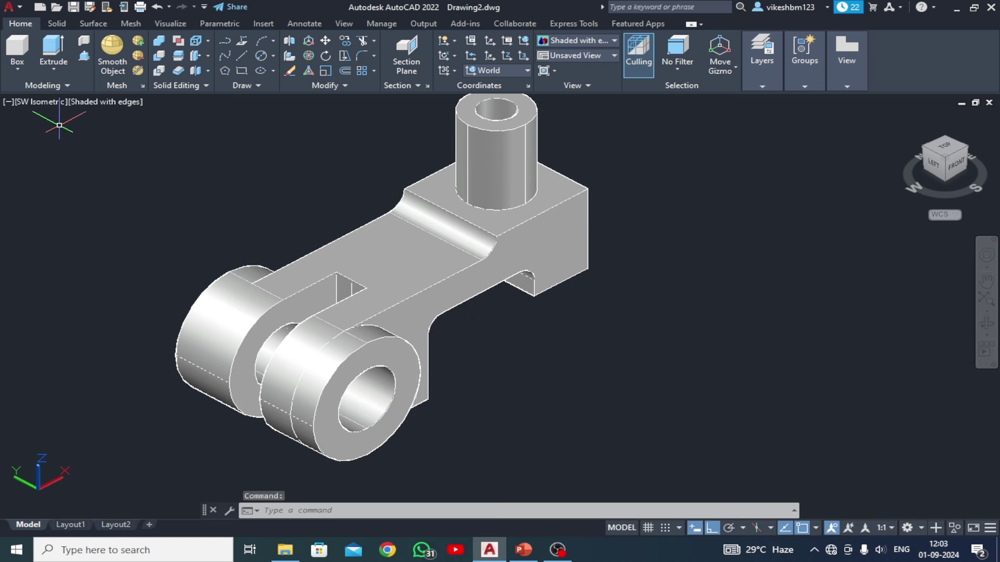
click(15, 68)
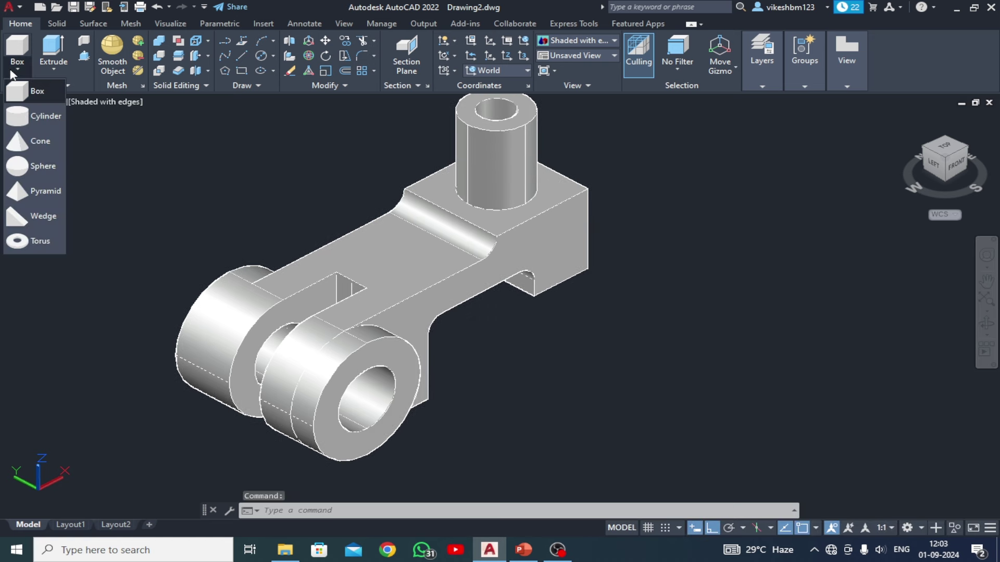
click(46, 218)
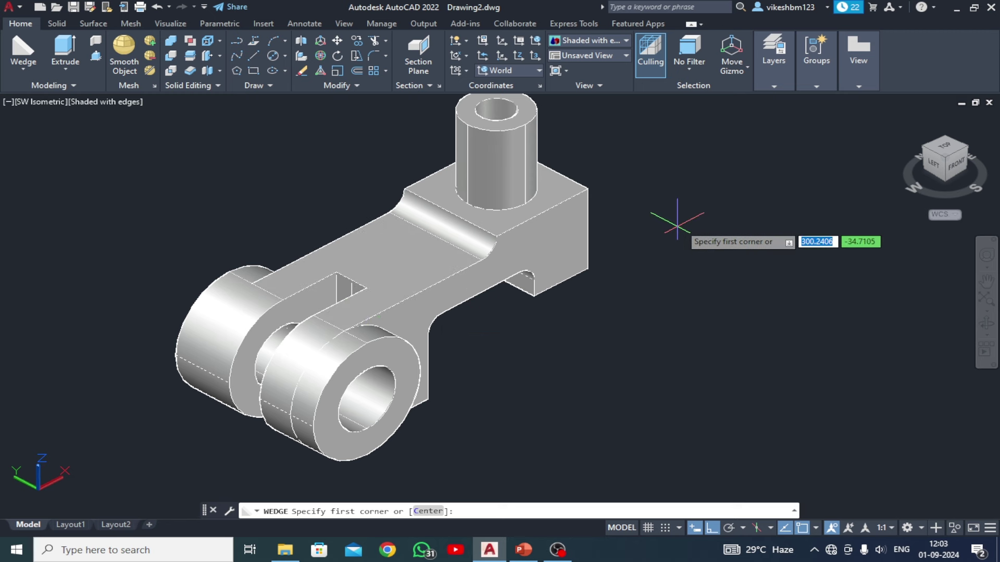
click(727, 200)
text(41)
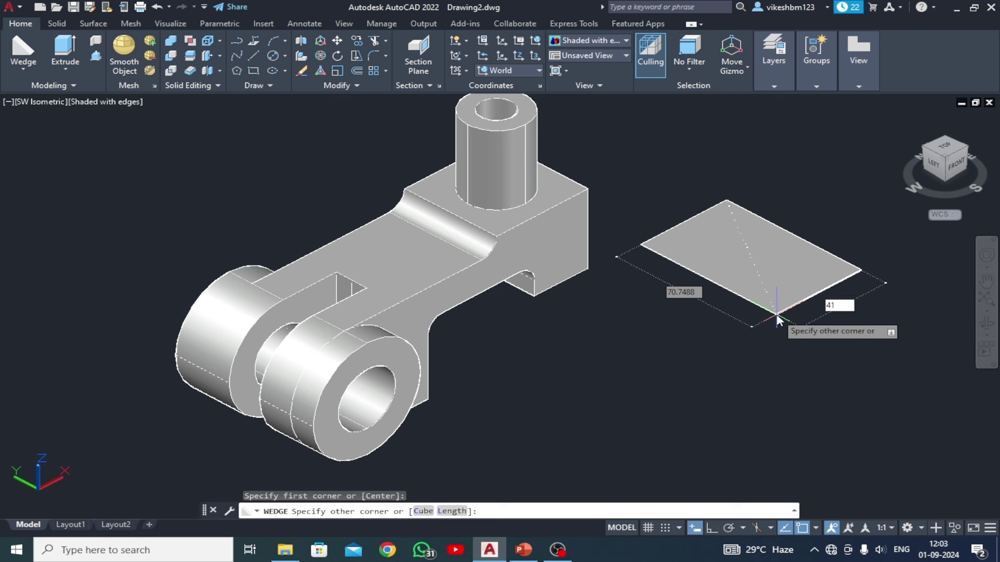
key(Tab)
text(10)
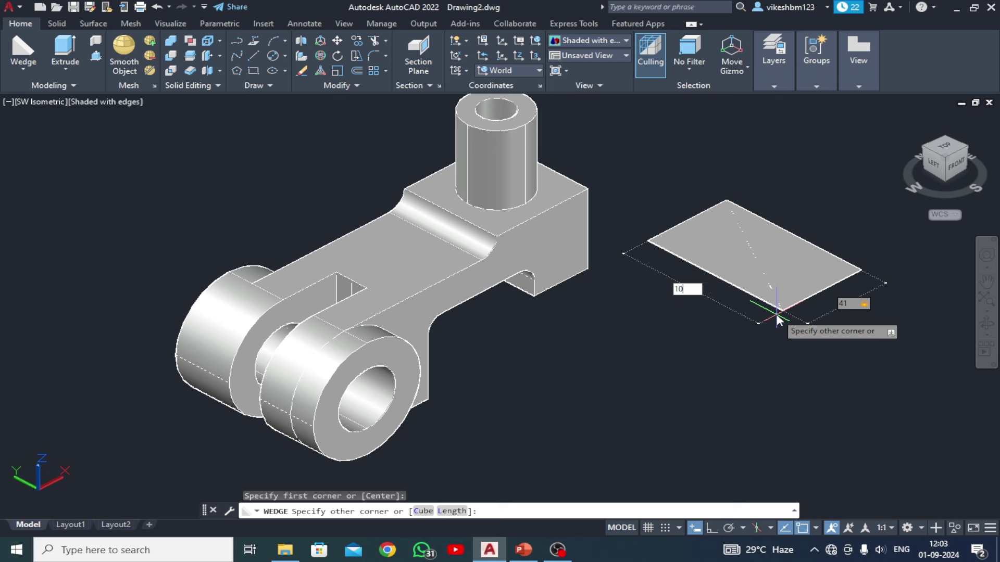
key(Return)
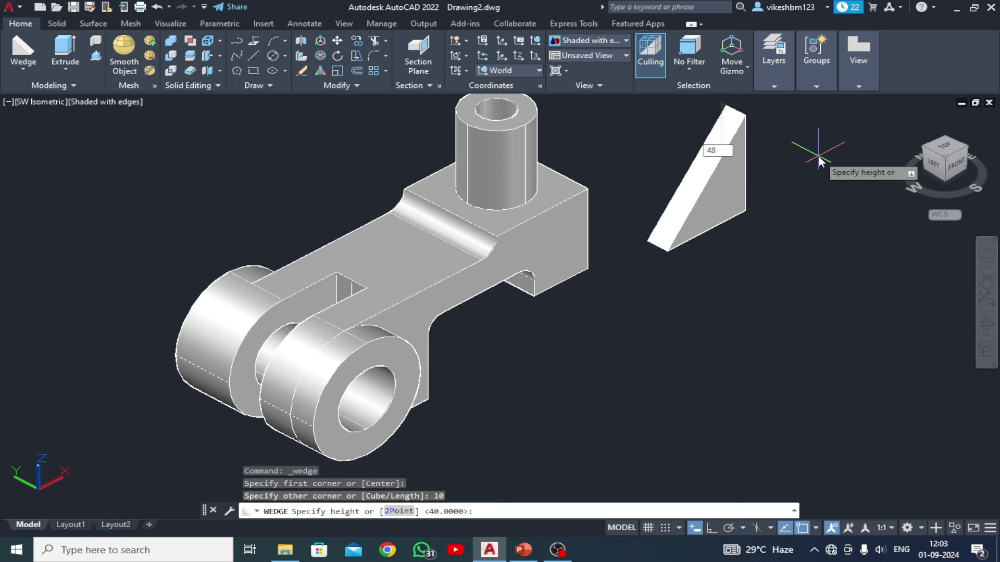
key(Return)
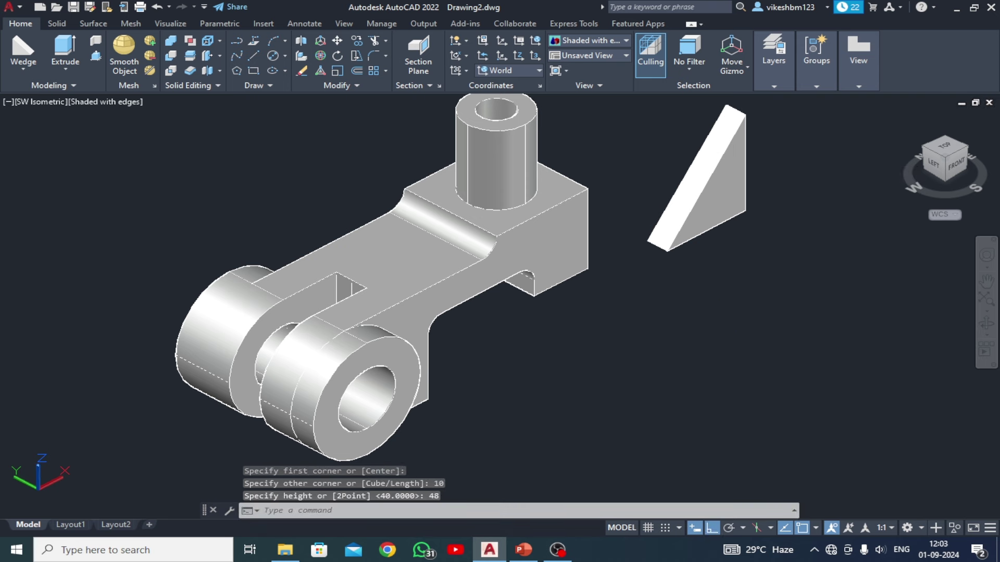
middle_drag(740, 323, 730, 375)
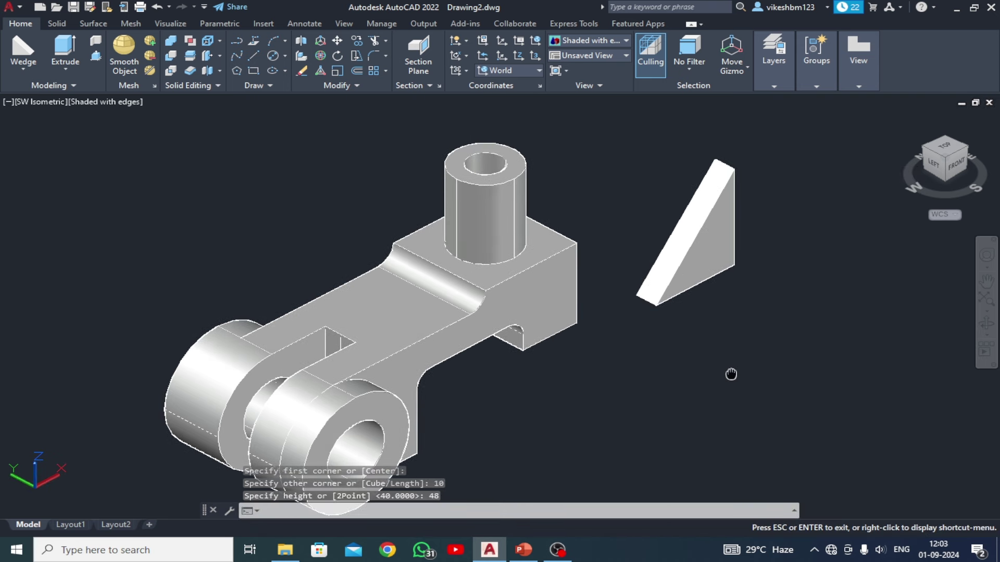
Move the wedge by its top corner onto the arm, against the upright boss
click(338, 41)
click(702, 225)
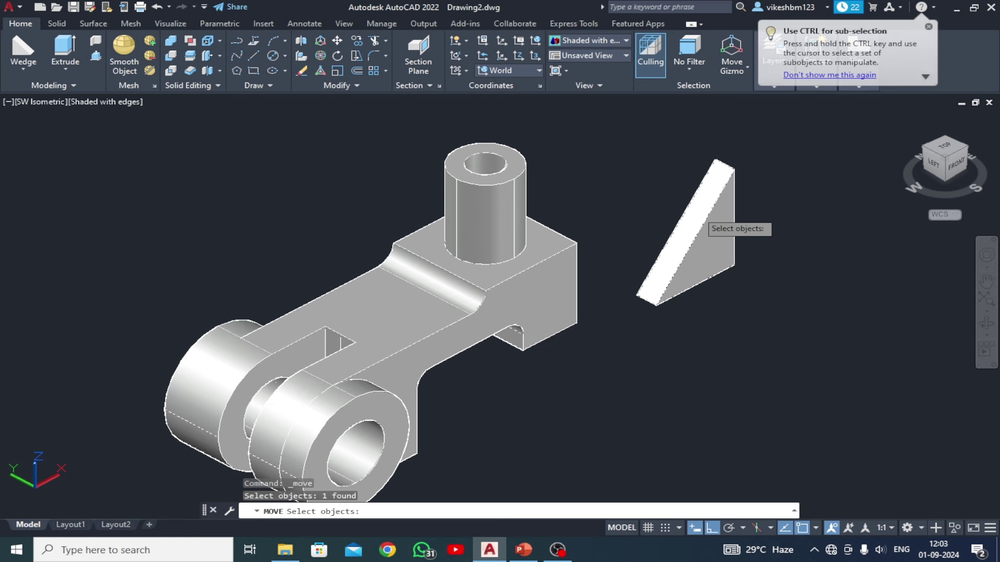
key(Return)
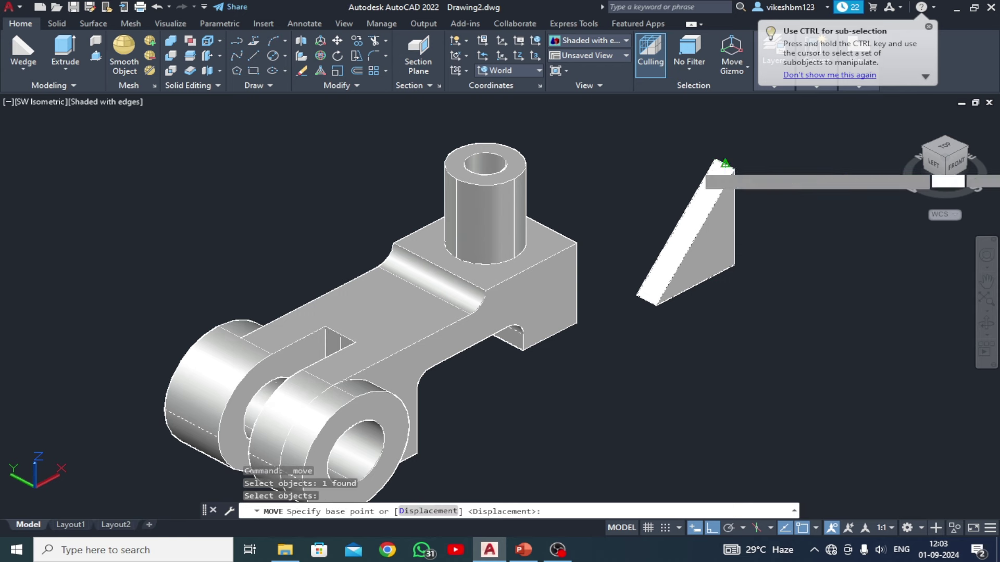
click(725, 165)
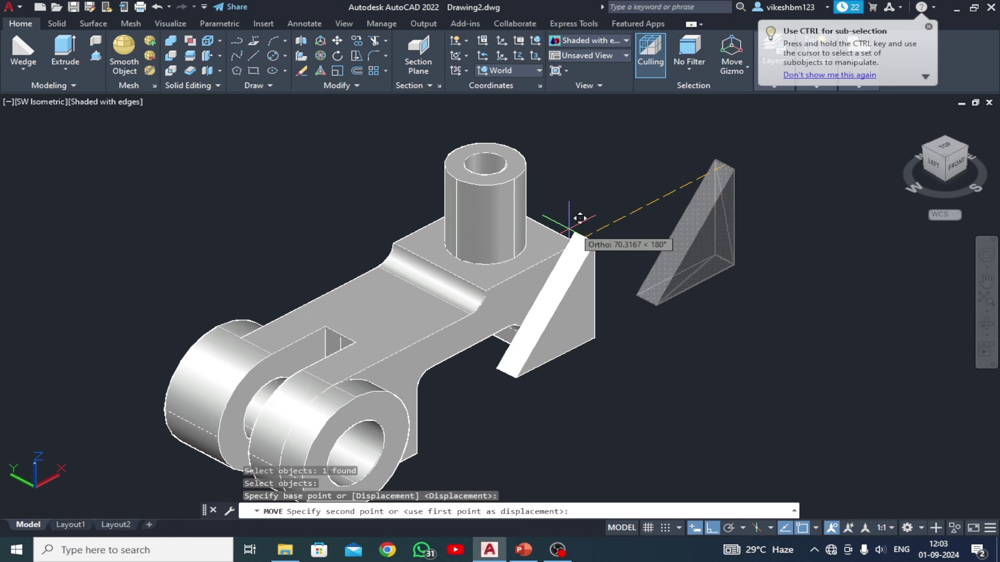
click(456, 177)
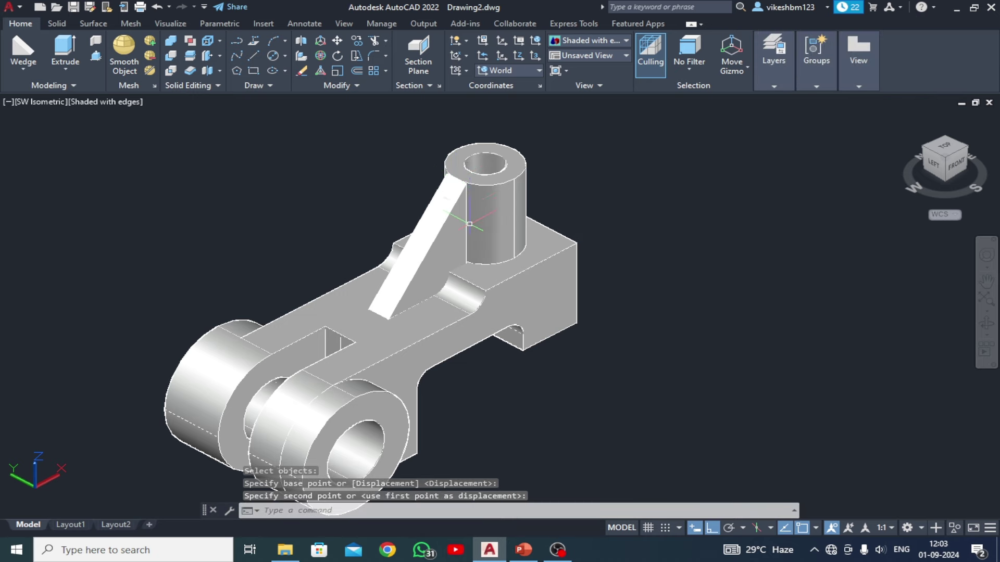
Zoom in and orbit to look down at where the rib meets the boss top
scroll(469, 224, up, 1)
scroll(452, 283, up, 1)
scroll(453, 255, up, 2)
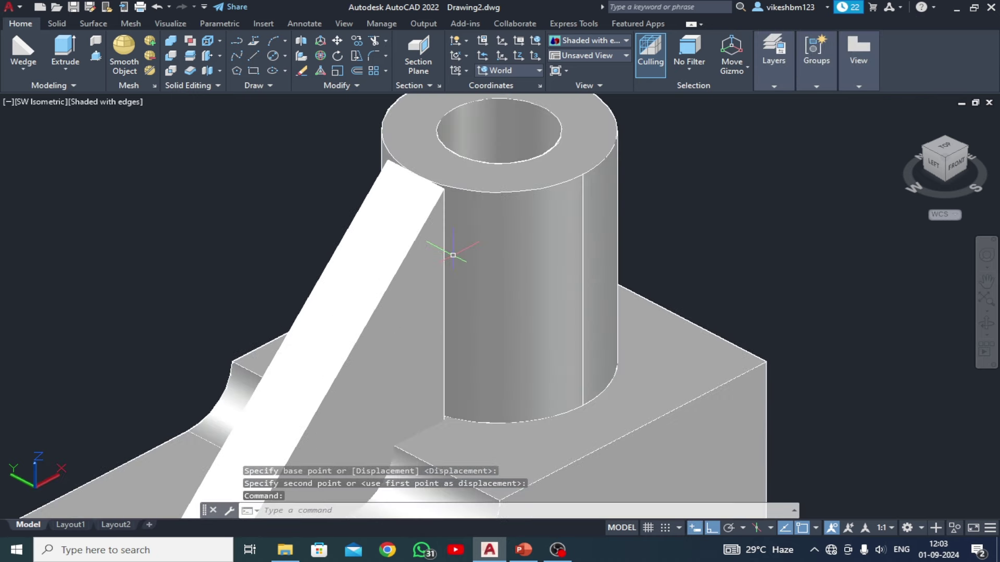
click(984, 325)
mouse_move(681, 346)
mouse_down()
mouse_move(553, 338)
mouse_move(542, 372)
mouse_up()
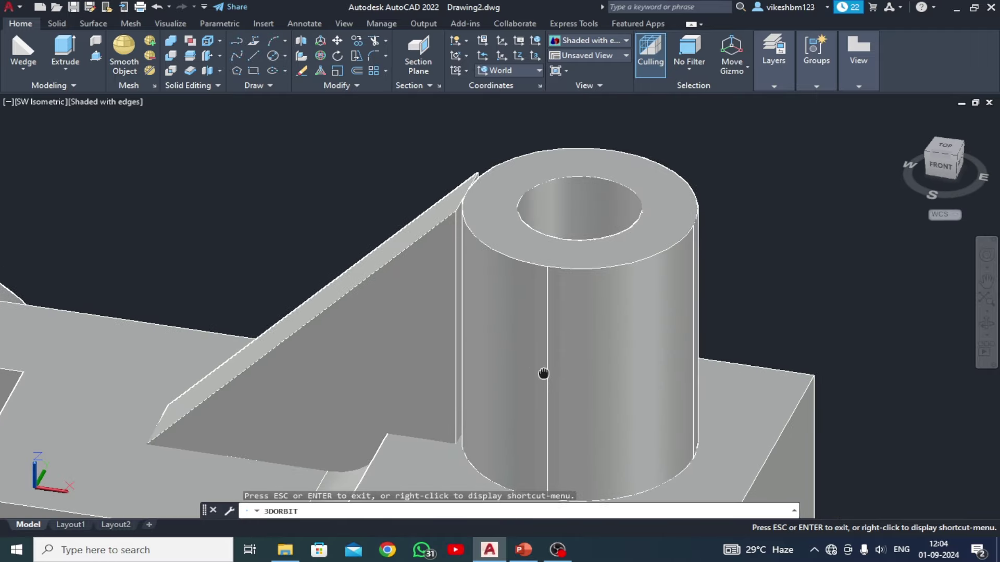
key(Escape)
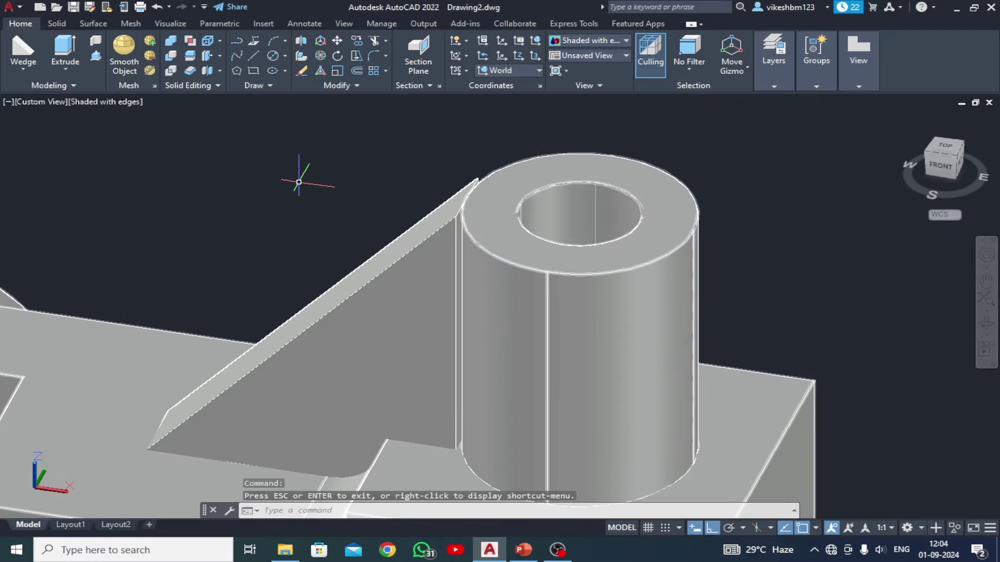
scroll(485, 298, up, 3)
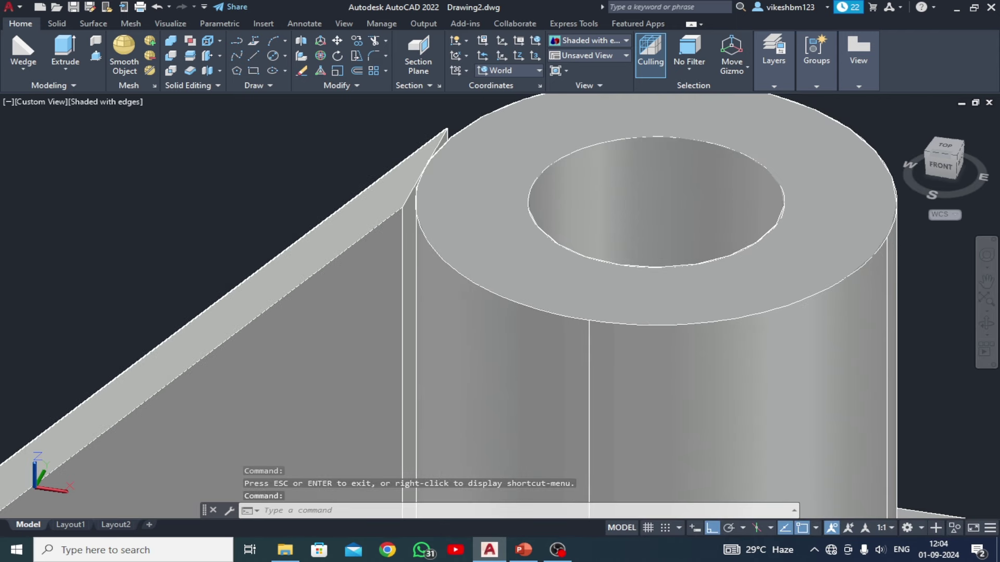
Press-pull the rib's top end face over the boss, then pull the extension back to the hole edge
key(ctrl+shift+e)
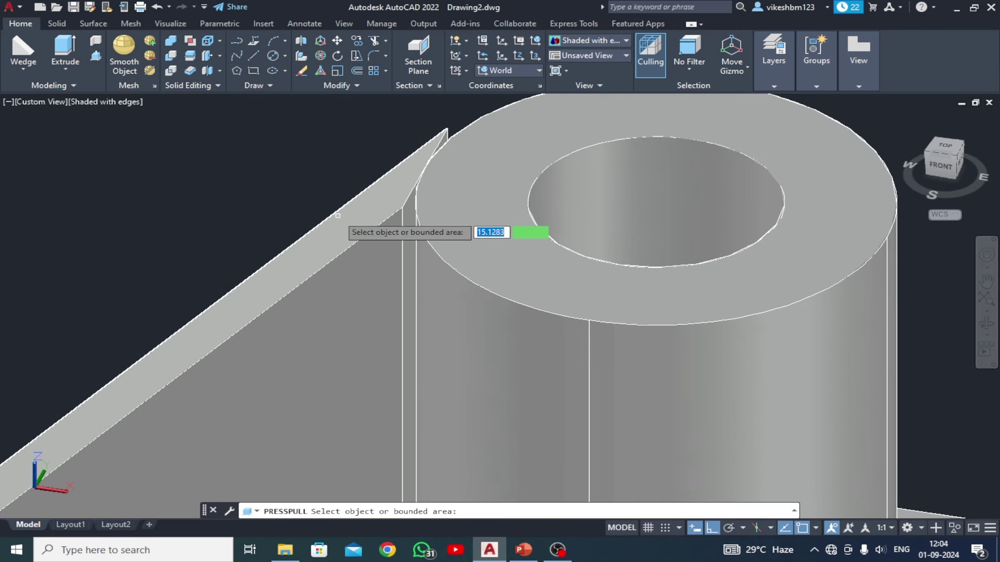
click(425, 167)
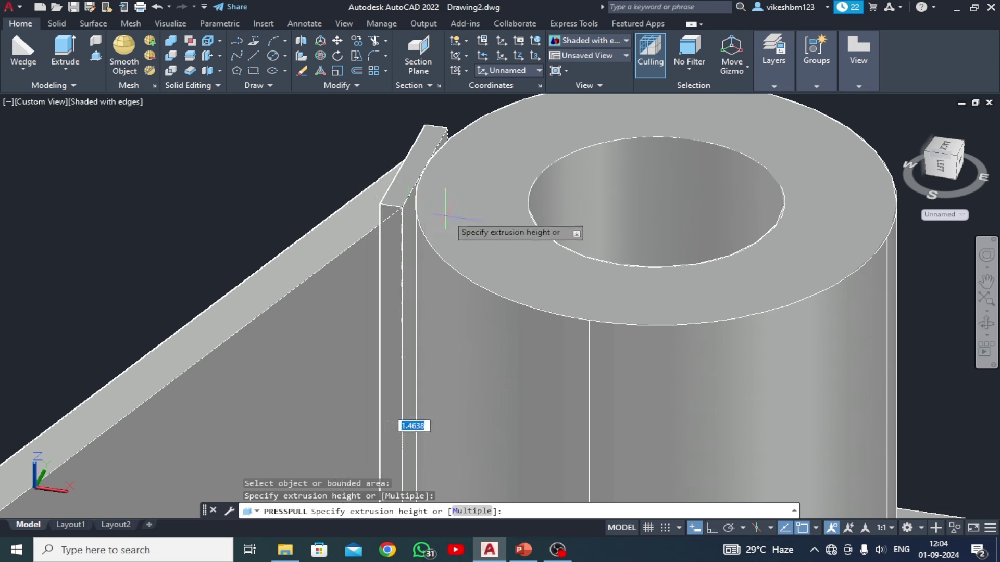
click(497, 237)
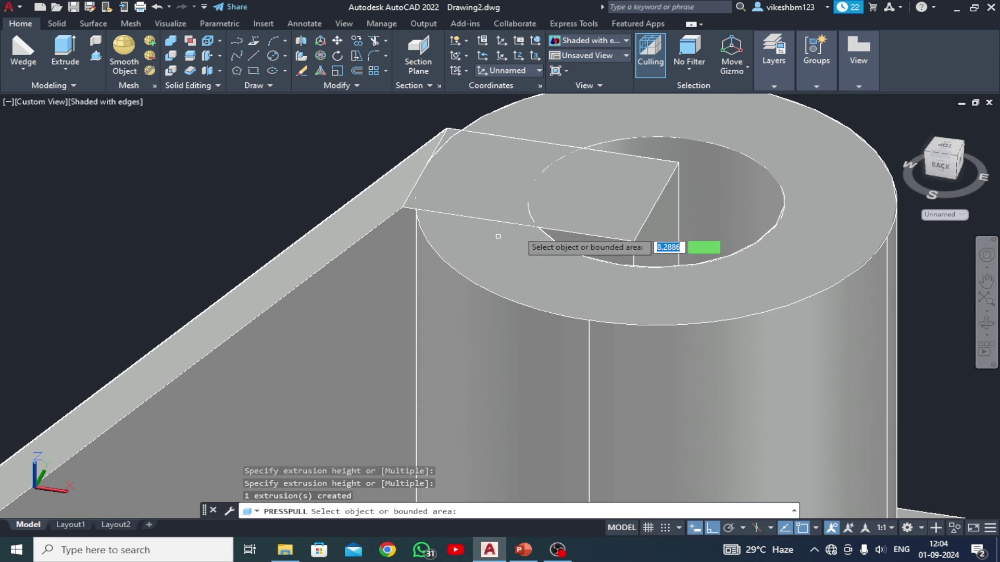
click(661, 227)
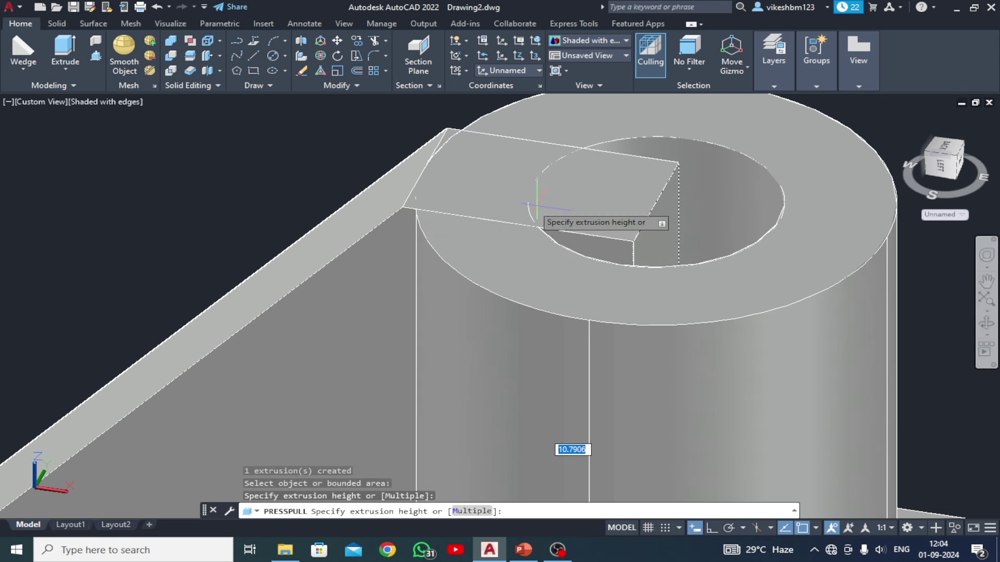
click(493, 196)
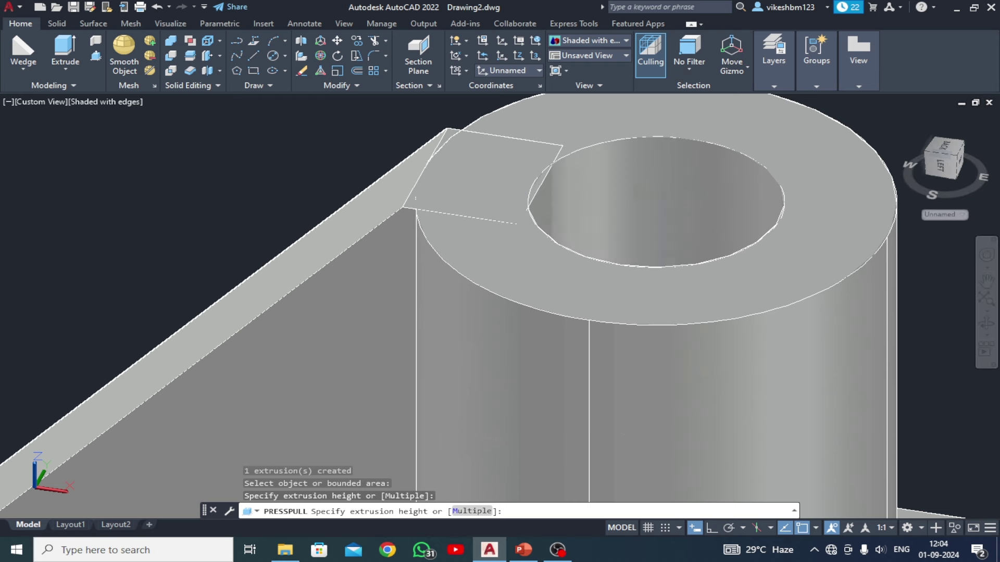
click(545, 201)
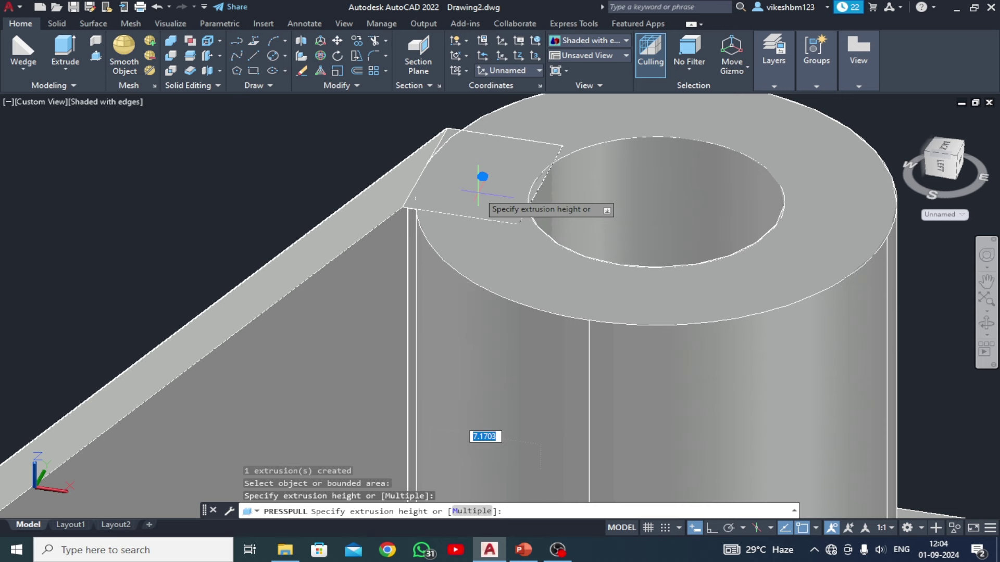
click(502, 239)
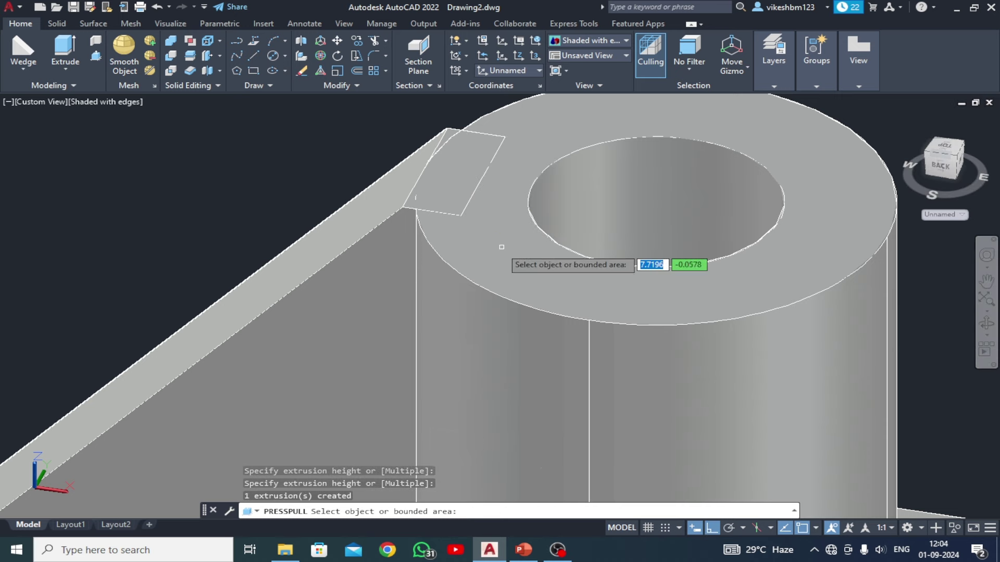
key(Return)
scroll(500, 248, down, 4)
Union the wedge rib with the main bracket solid
scroll(485, 332, down, 2)
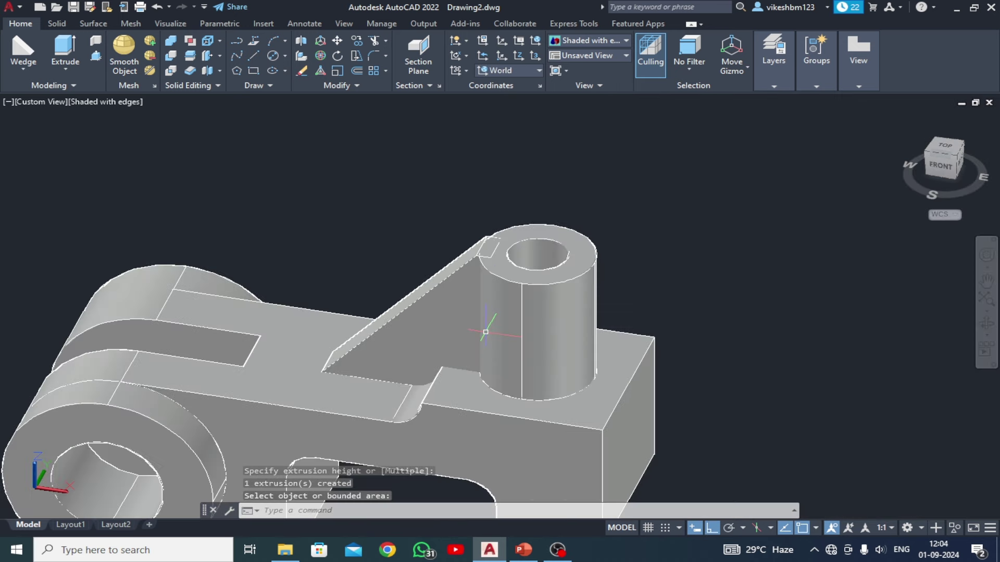
middle_click(509, 324)
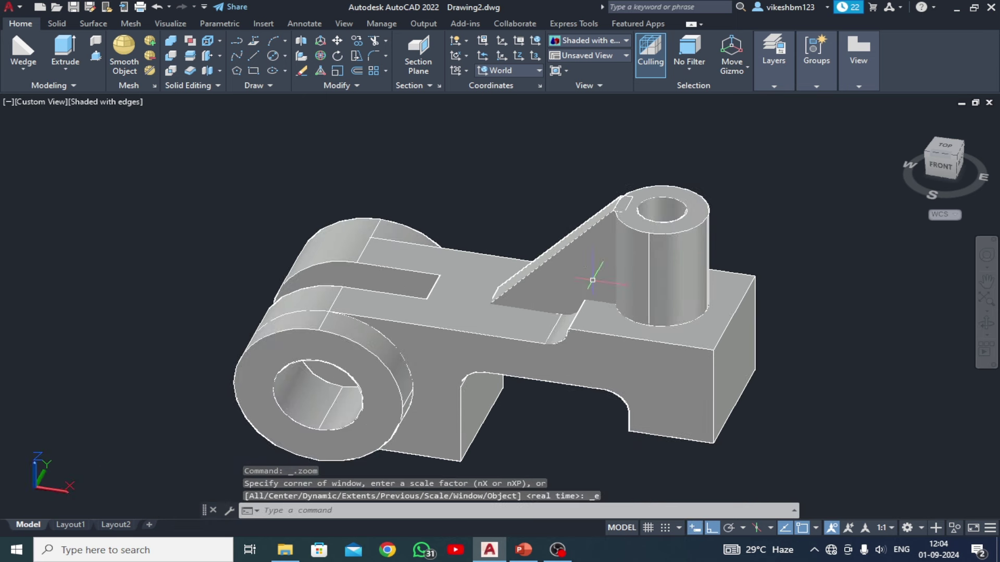
middle_drag(436, 327, 417, 281)
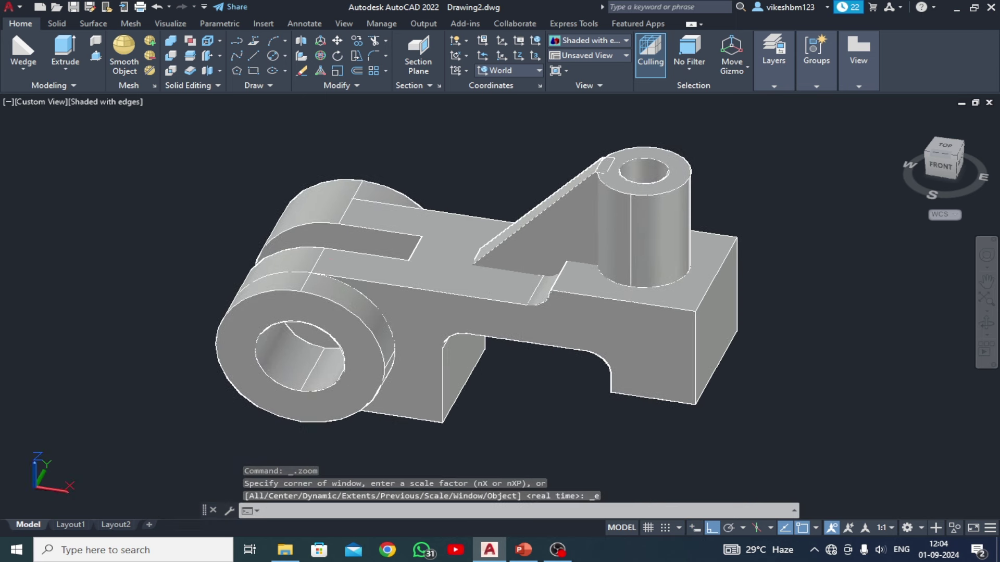
click(176, 44)
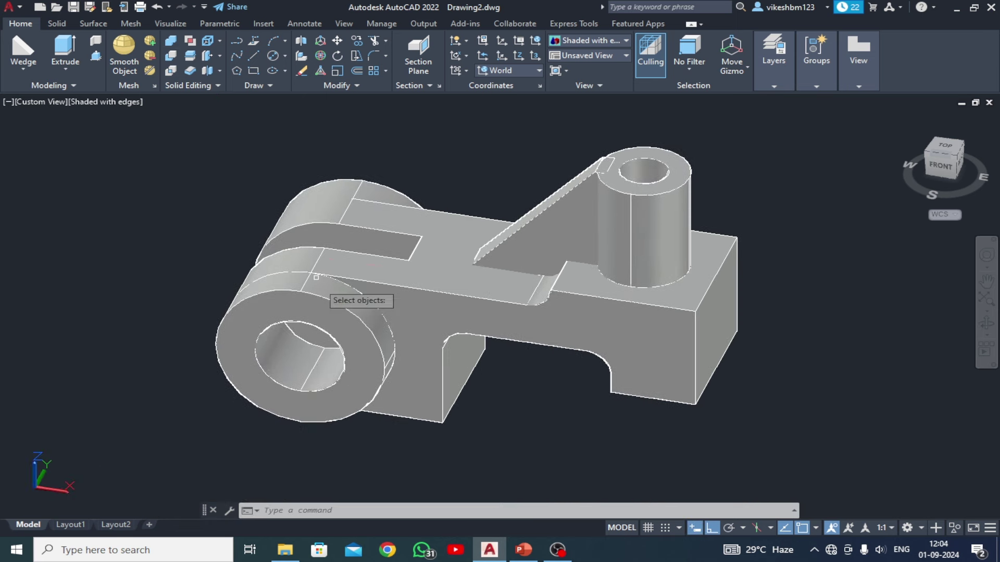
click(302, 324)
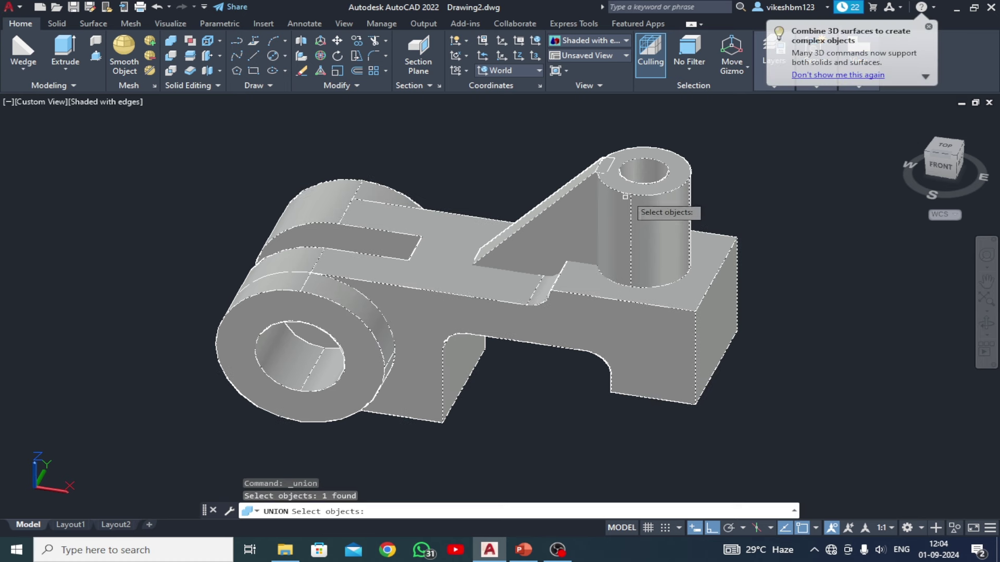
click(567, 234)
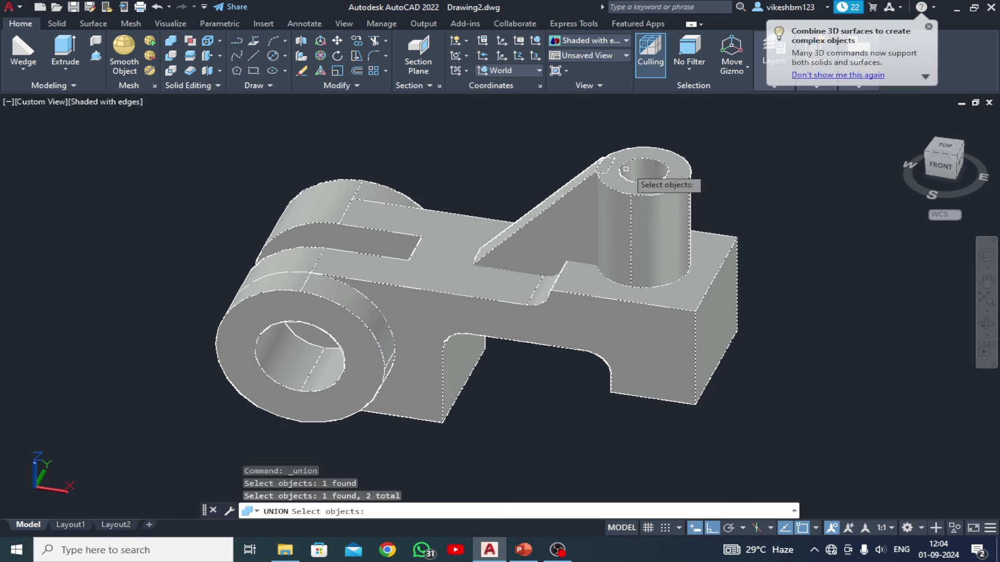
key(Return)
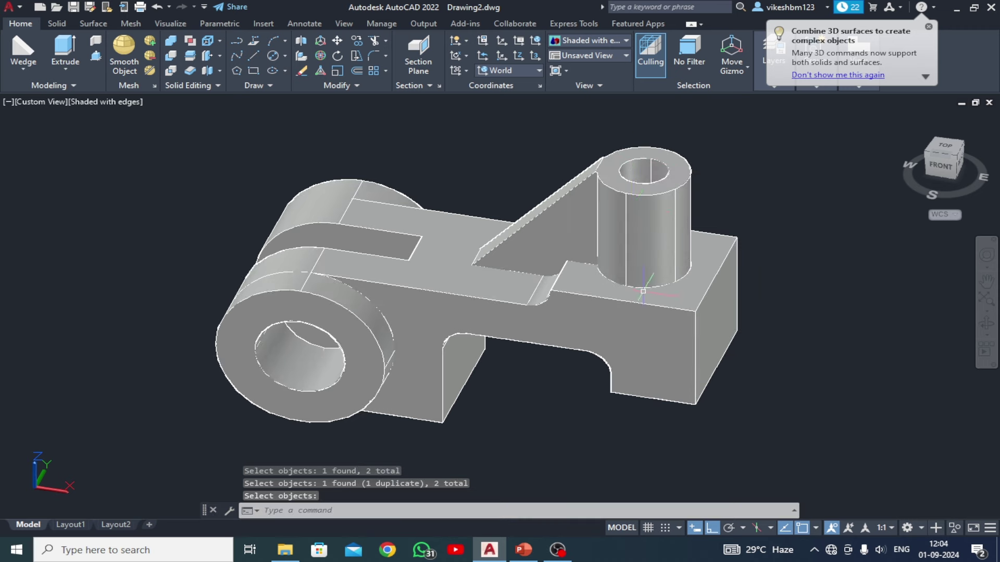
Switch to the SW Isometric view and turn on Clean Screen
middle_drag(641, 341, 633, 362)
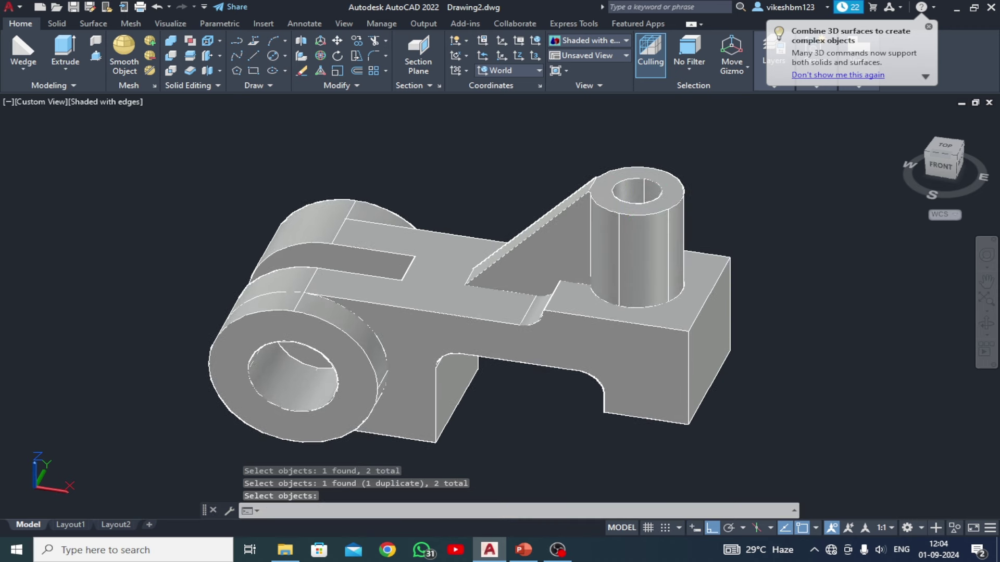
click(42, 101)
click(86, 215)
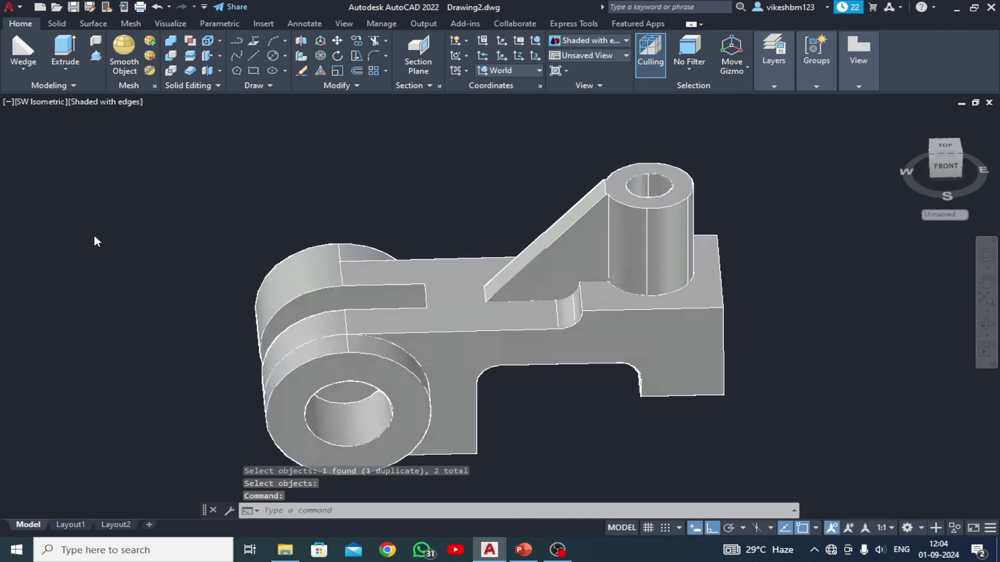
middle_drag(408, 352, 411, 330)
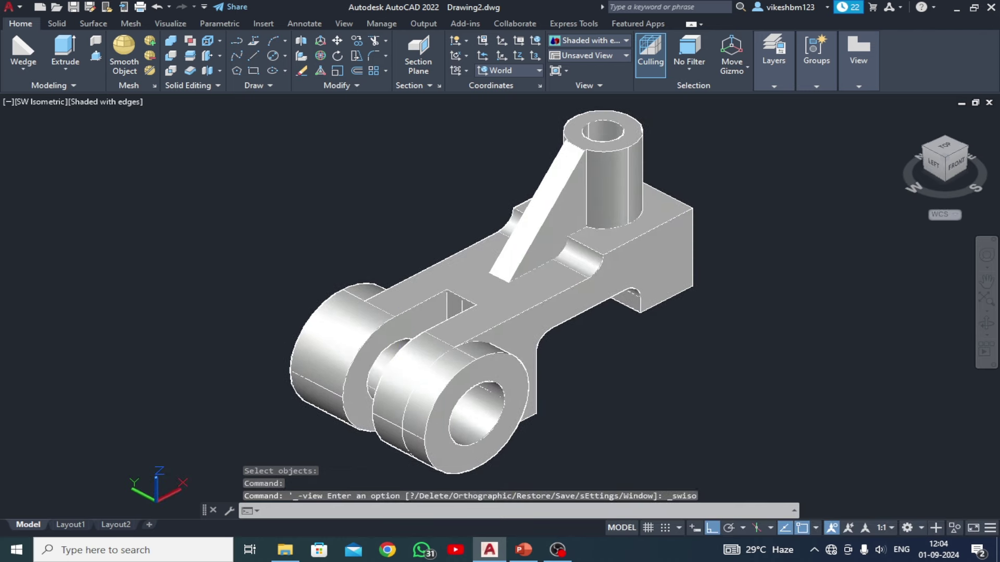
click(971, 528)
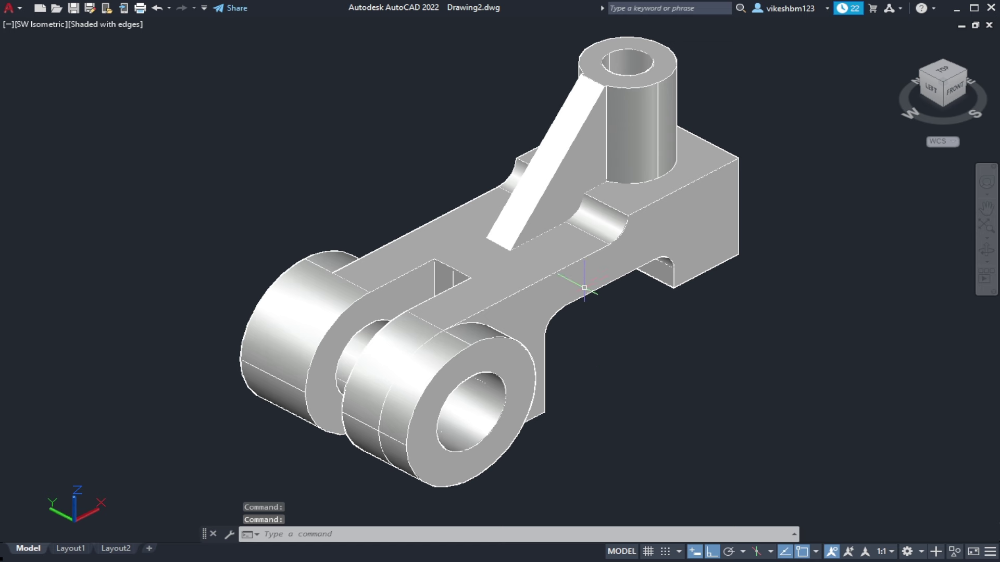
Move the bracket solid up and right, off the leftover profile lines
scroll(620, 359, down, 3)
middle_drag(620, 359, 401, 342)
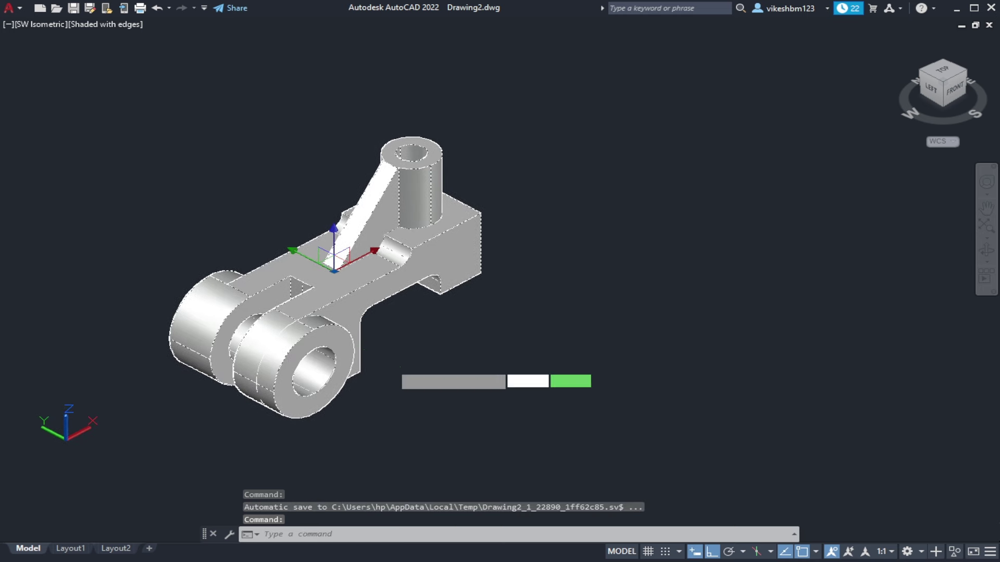
key(Return)
click(409, 399)
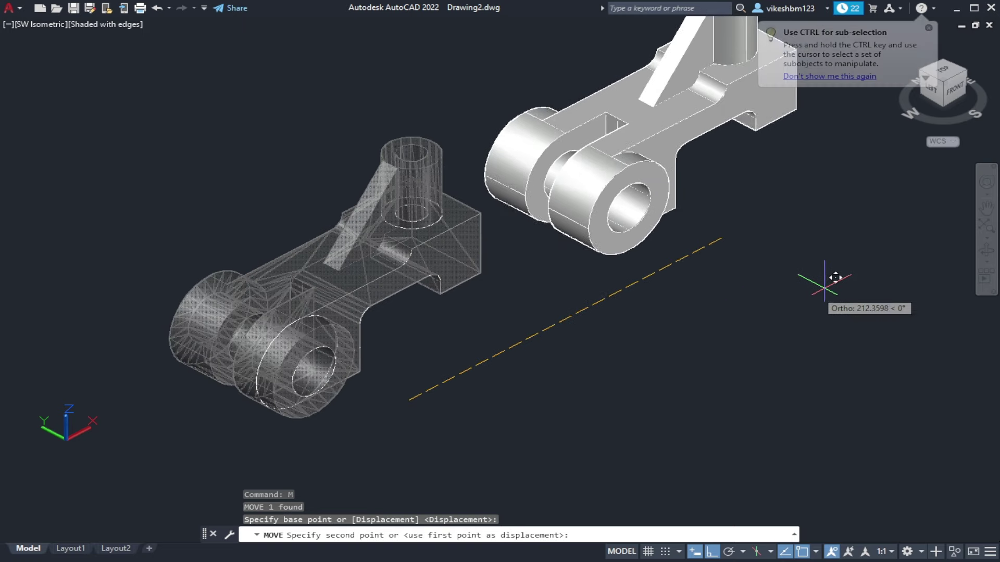
click(845, 267)
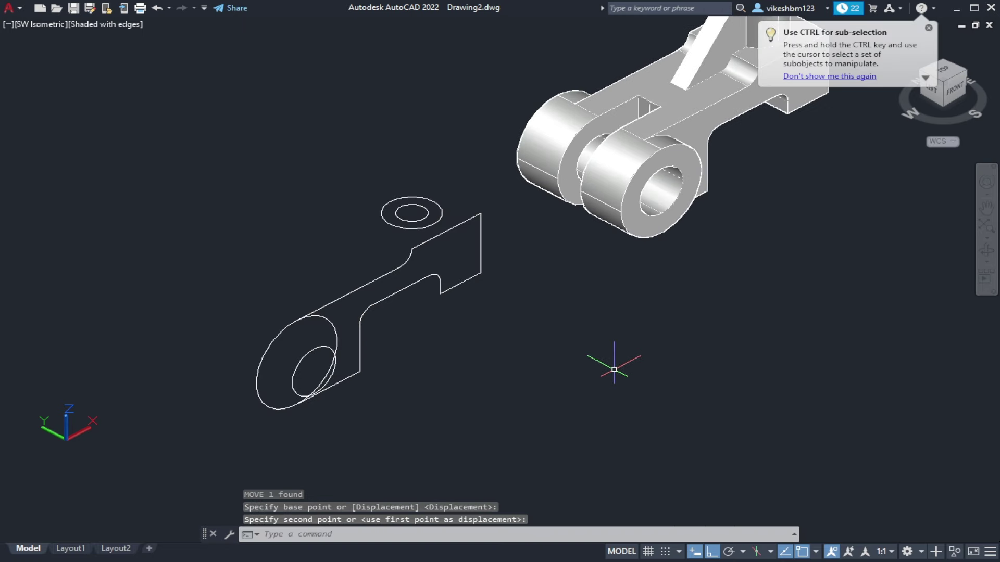
Erase the leftover profile lines with a crossing window and reselect the bracket solid
key(Return)
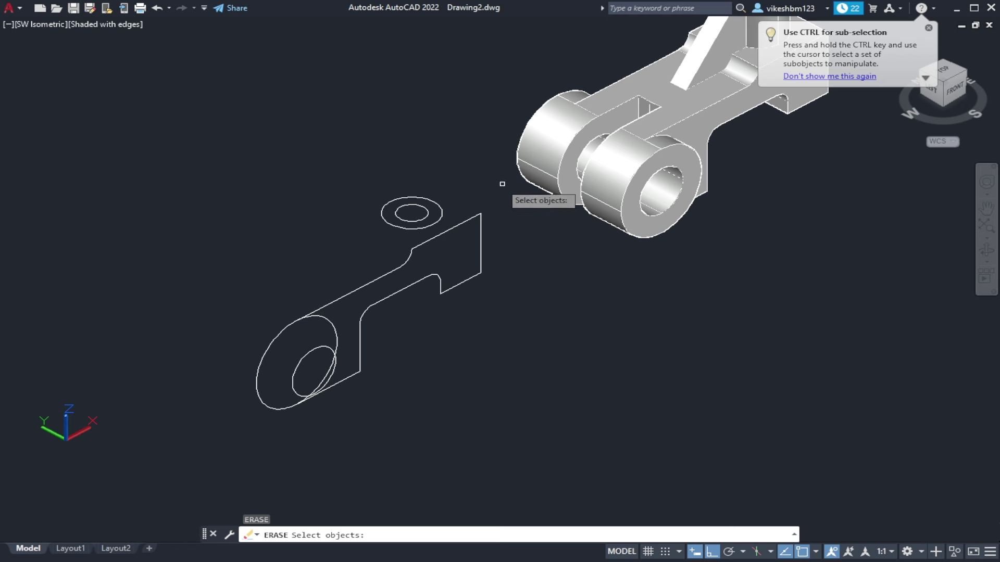
click(502, 184)
click(238, 453)
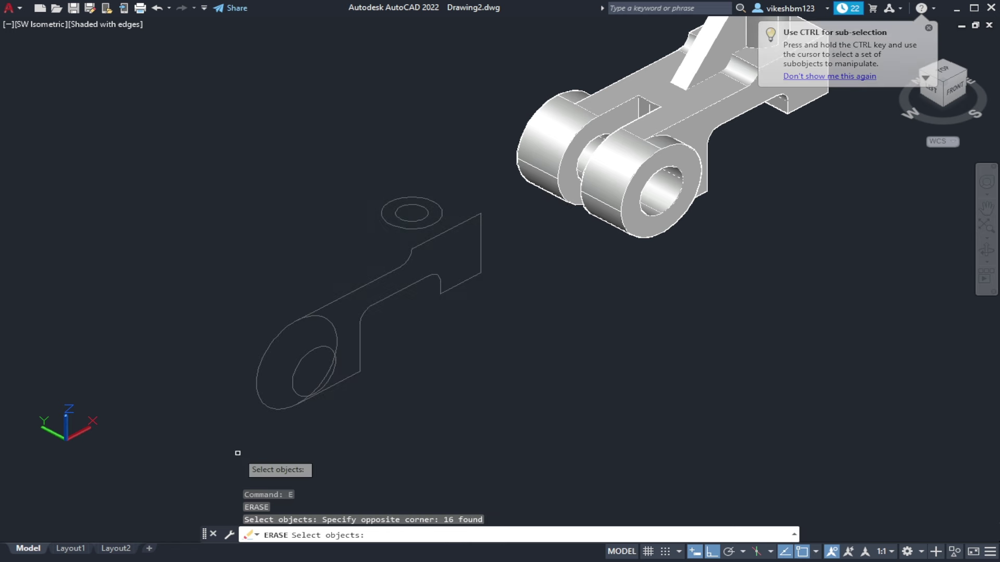
key(Return)
middle_drag(625, 318, 455, 451)
key(Return)
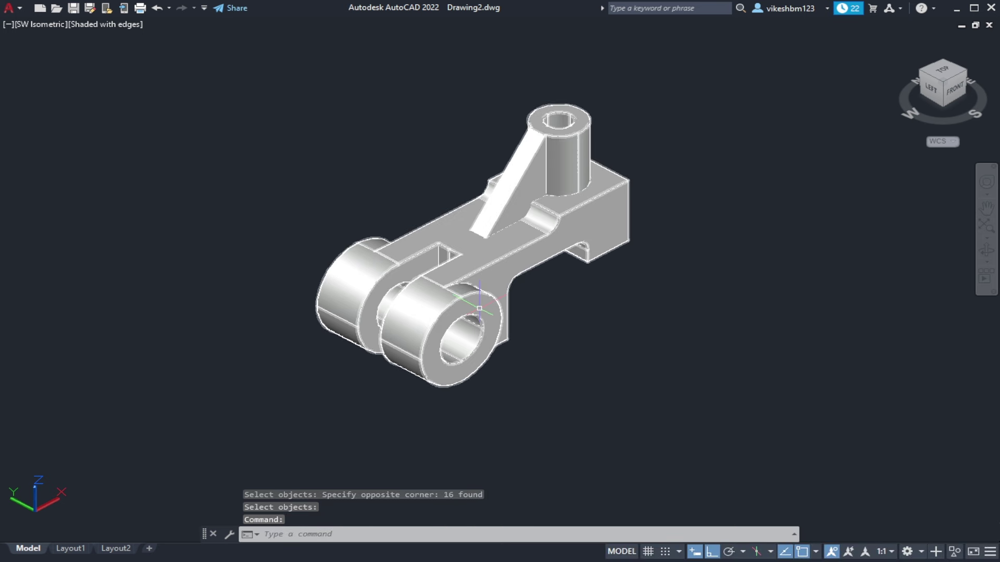
click(479, 308)
Set the bracket solid's colour to yellow, index 40, in the Properties palette
right_click(692, 207)
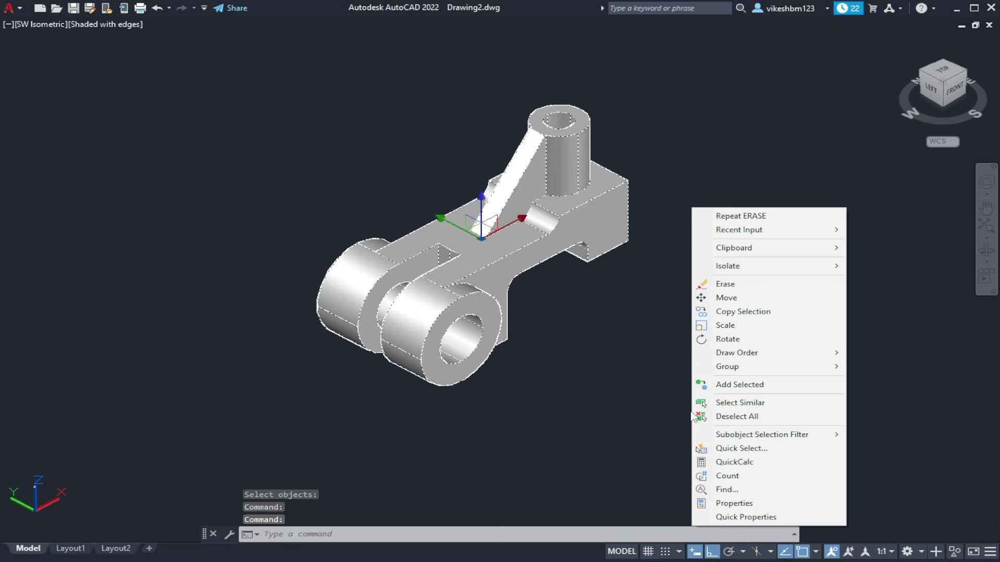
click(712, 503)
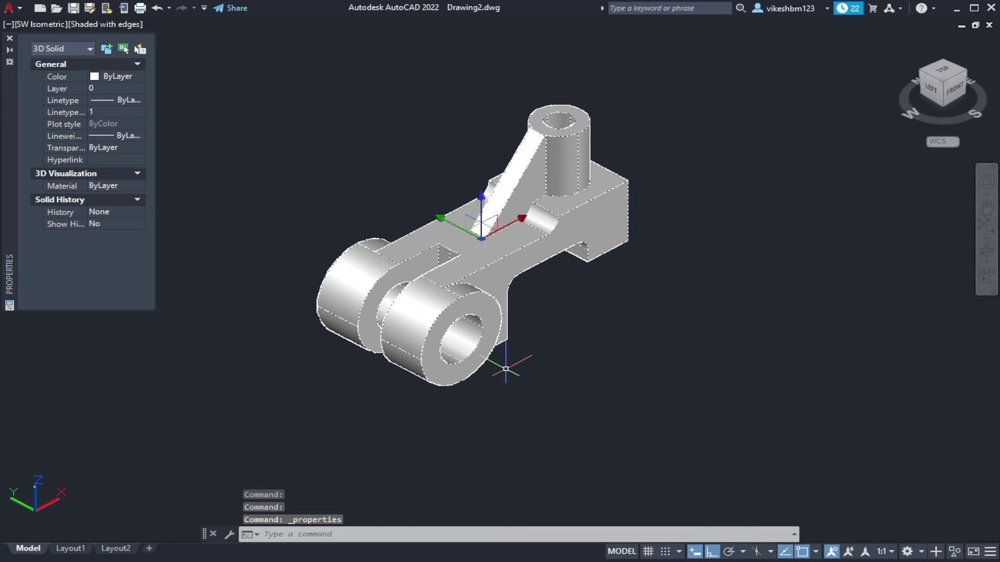
click(133, 79)
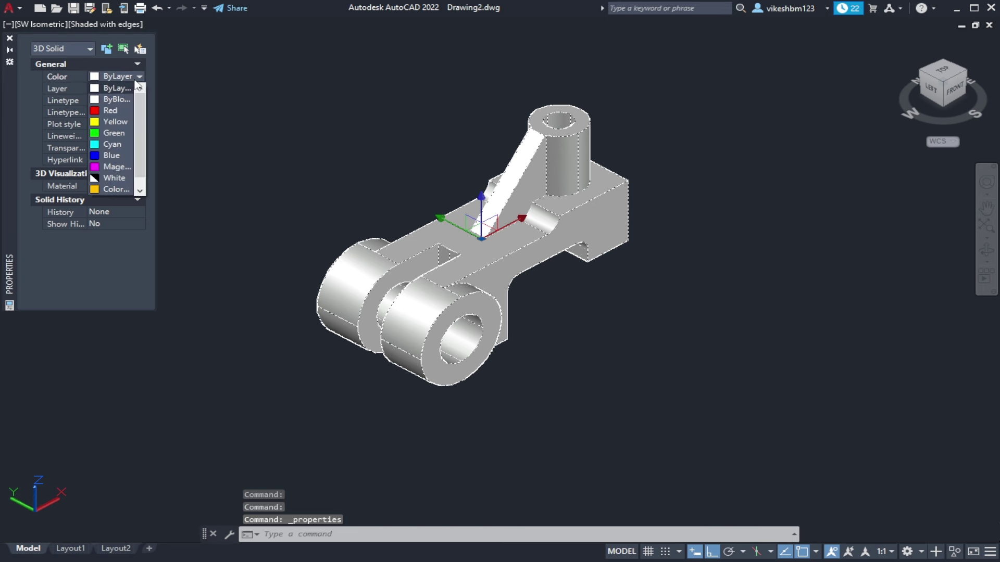
scroll(144, 190, down, 2)
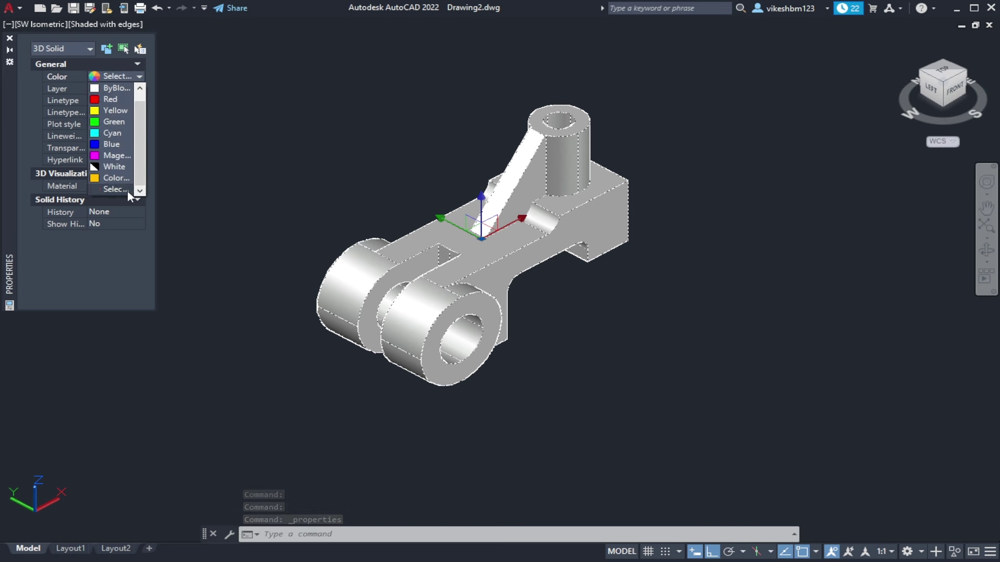
click(127, 190)
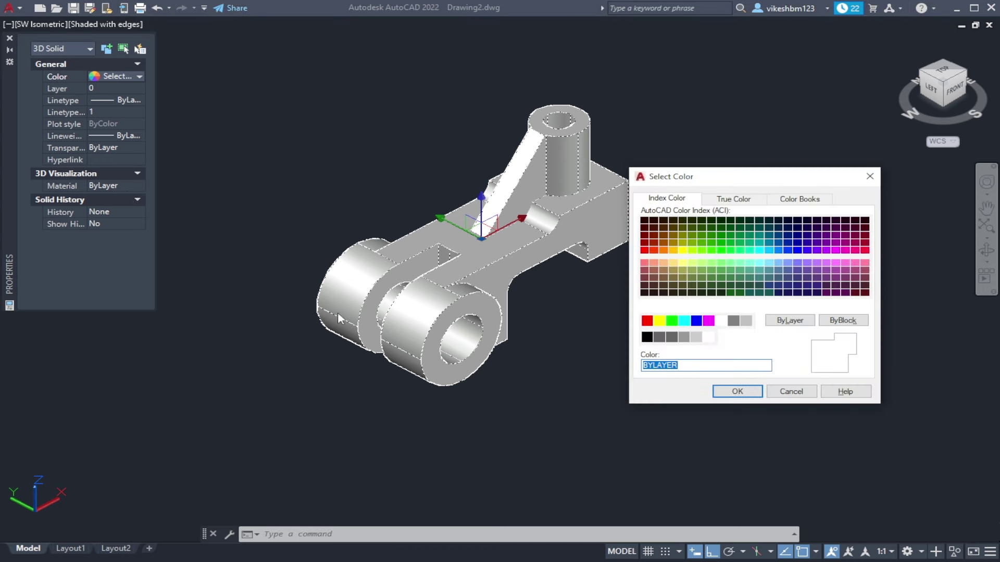
click(673, 250)
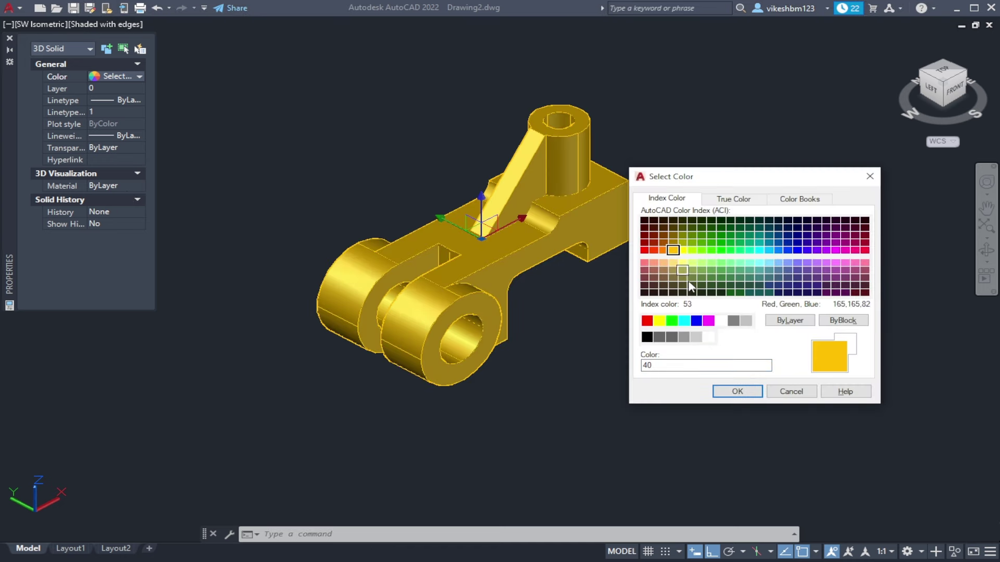
click(732, 393)
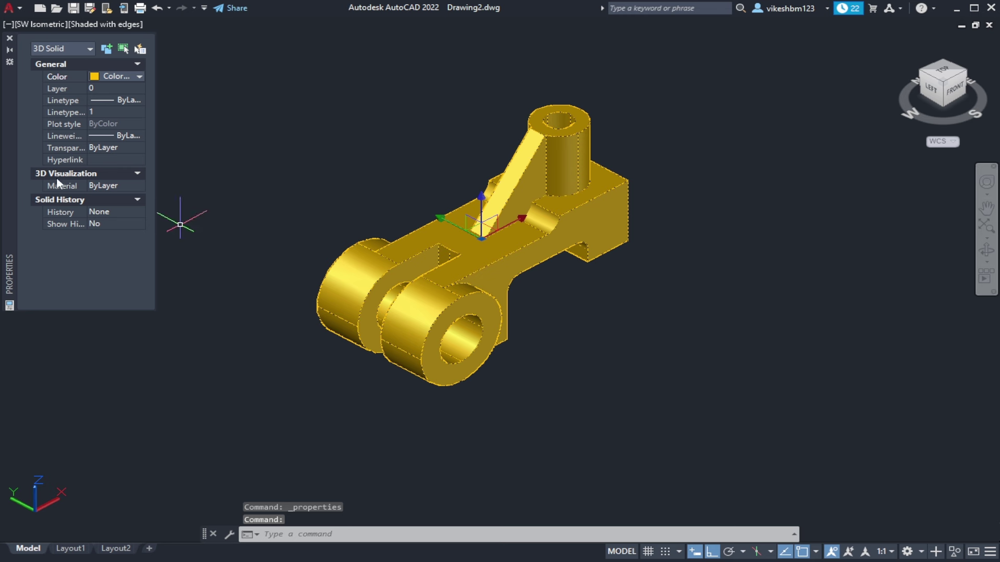
click(9, 38)
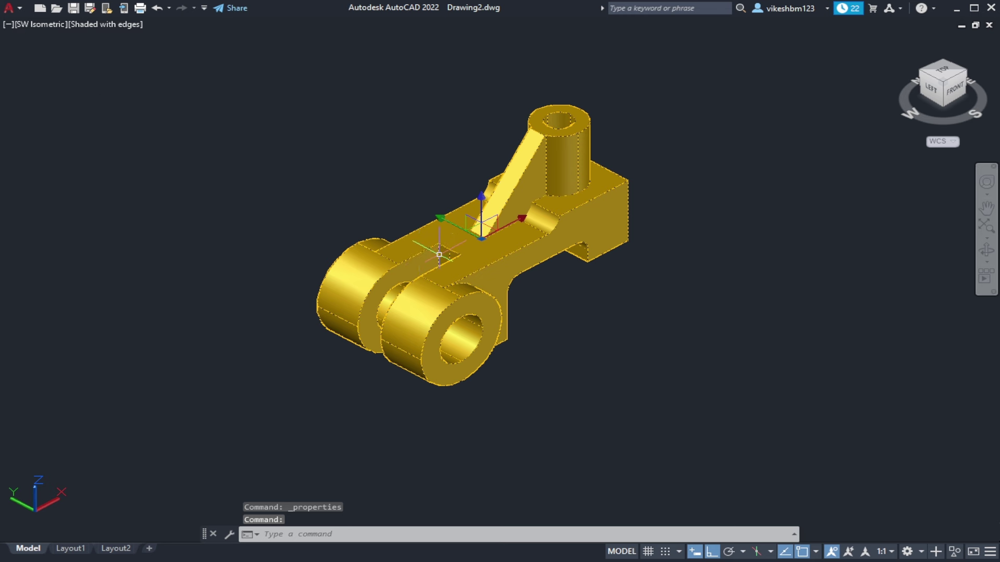
key(Escape)
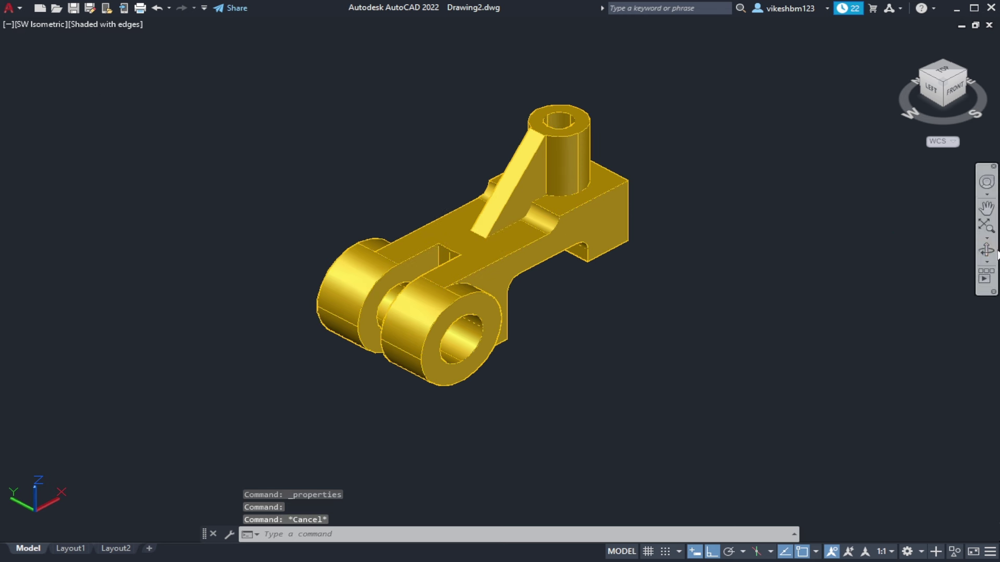
click(986, 253)
scroll(671, 299, up, 1)
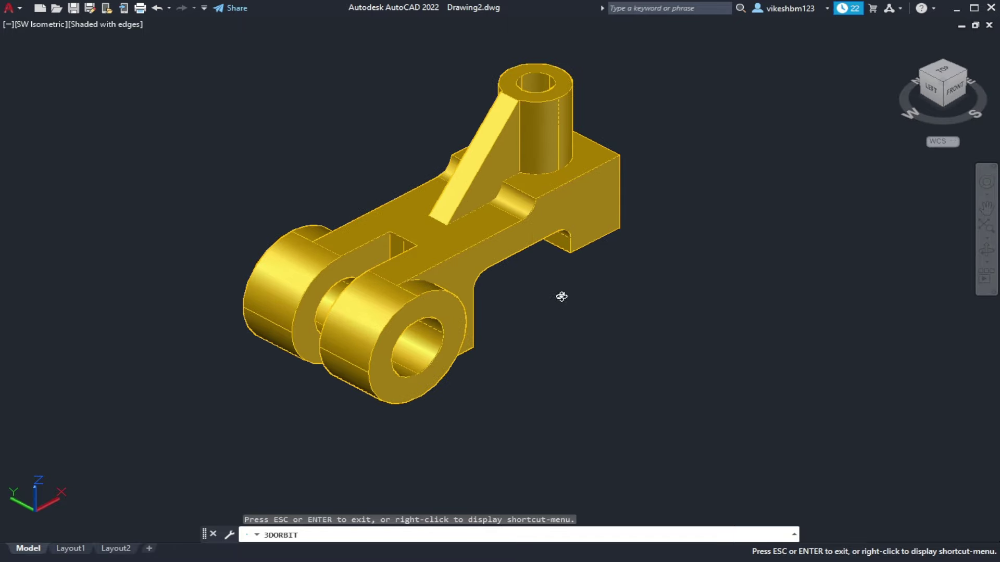
scroll(597, 330, down, 1)
mouse_move(598, 330)
mouse_down()
mouse_move(503, 96)
mouse_move(510, 232)
mouse_move(887, 319)
mouse_up()
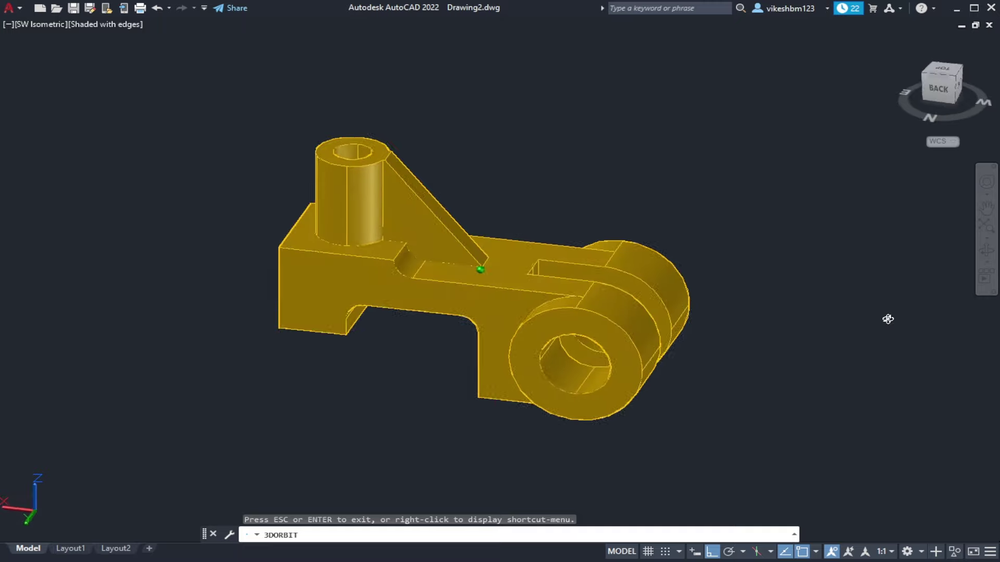
mouse_move(493, 345)
mouse_down()
mouse_move(573, 475)
mouse_move(495, 381)
mouse_move(471, 261)
mouse_move(495, 351)
mouse_move(498, 207)
mouse_move(547, 208)
mouse_move(324, 261)
mouse_move(502, 294)
mouse_move(467, 350)
mouse_move(390, 343)
mouse_up()
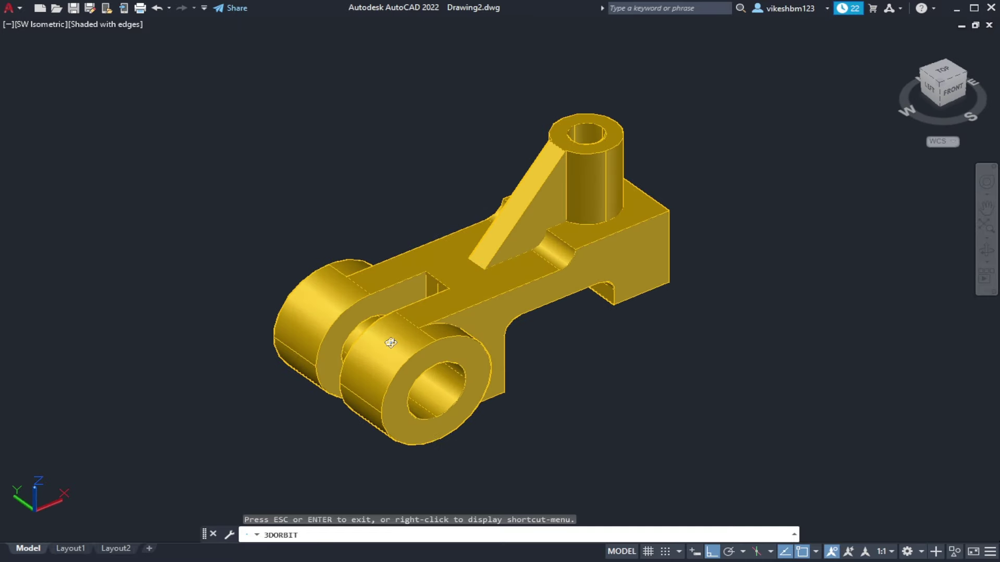
key(Escape)
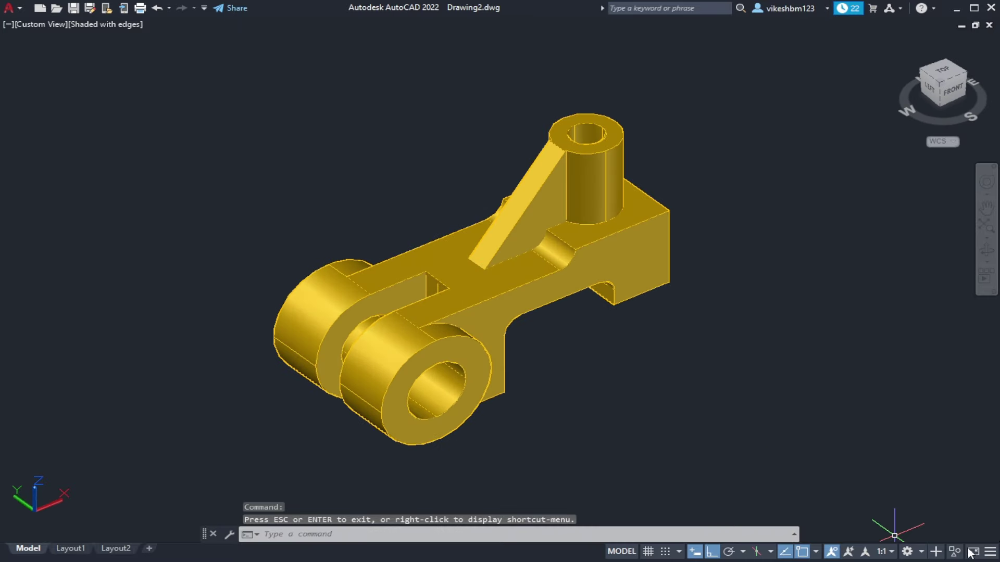